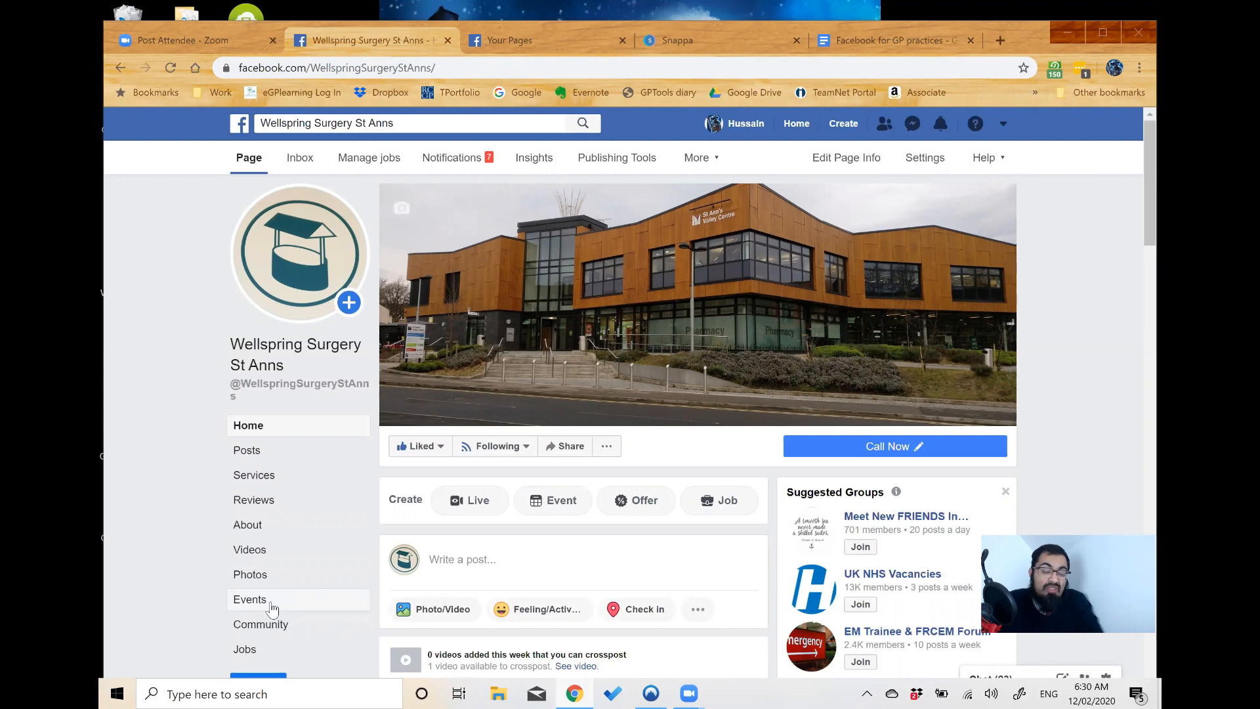
- Start creating a new Facebook page of the Business or brand type from the list of your pages
left_click(537, 41)
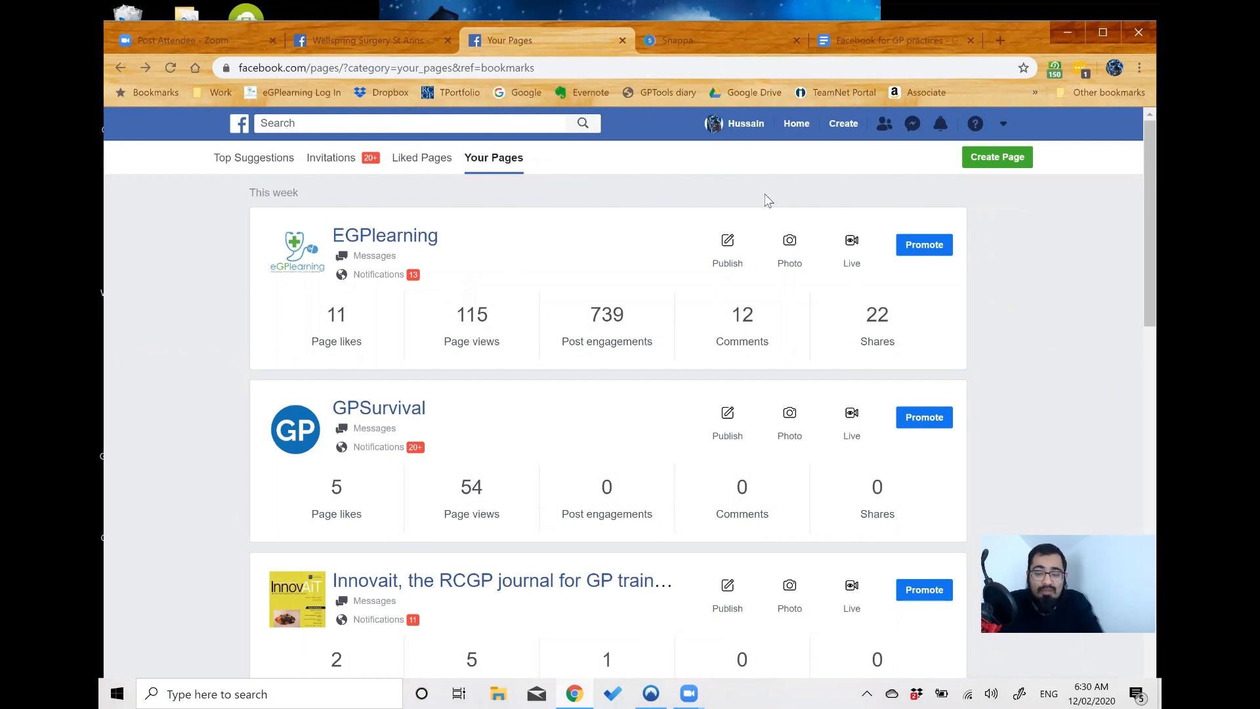
left_click(995, 159)
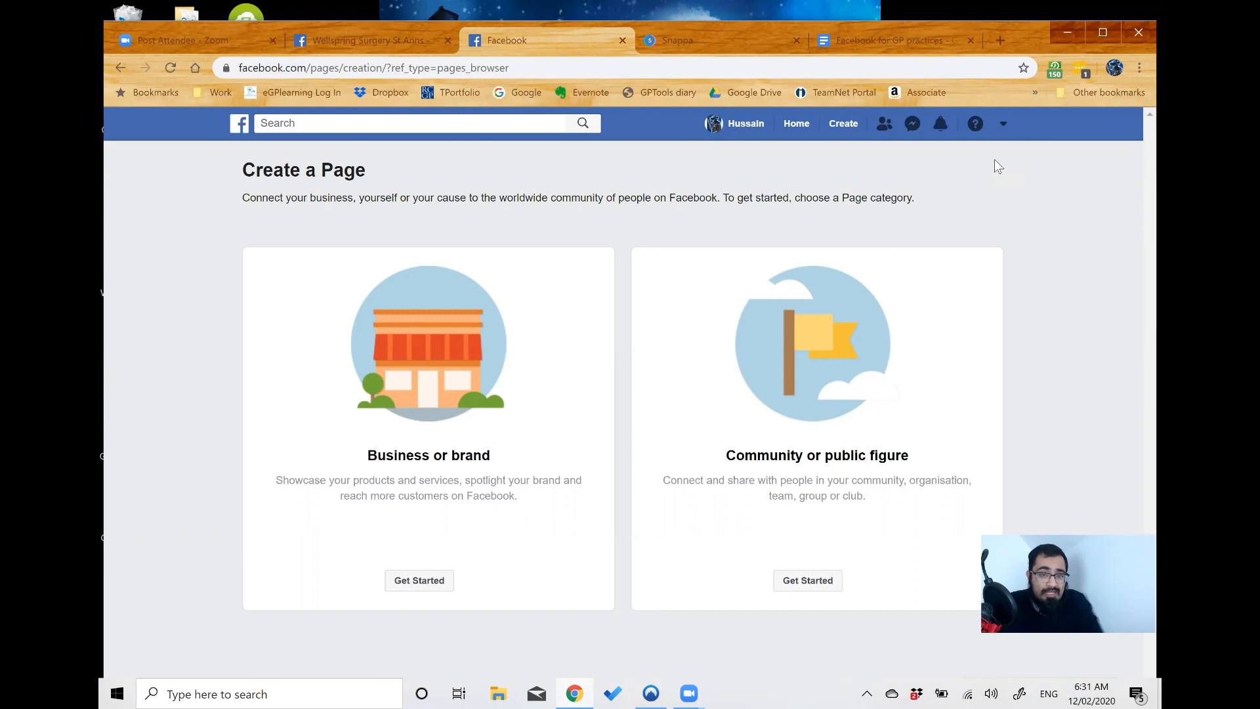
left_click(424, 582)
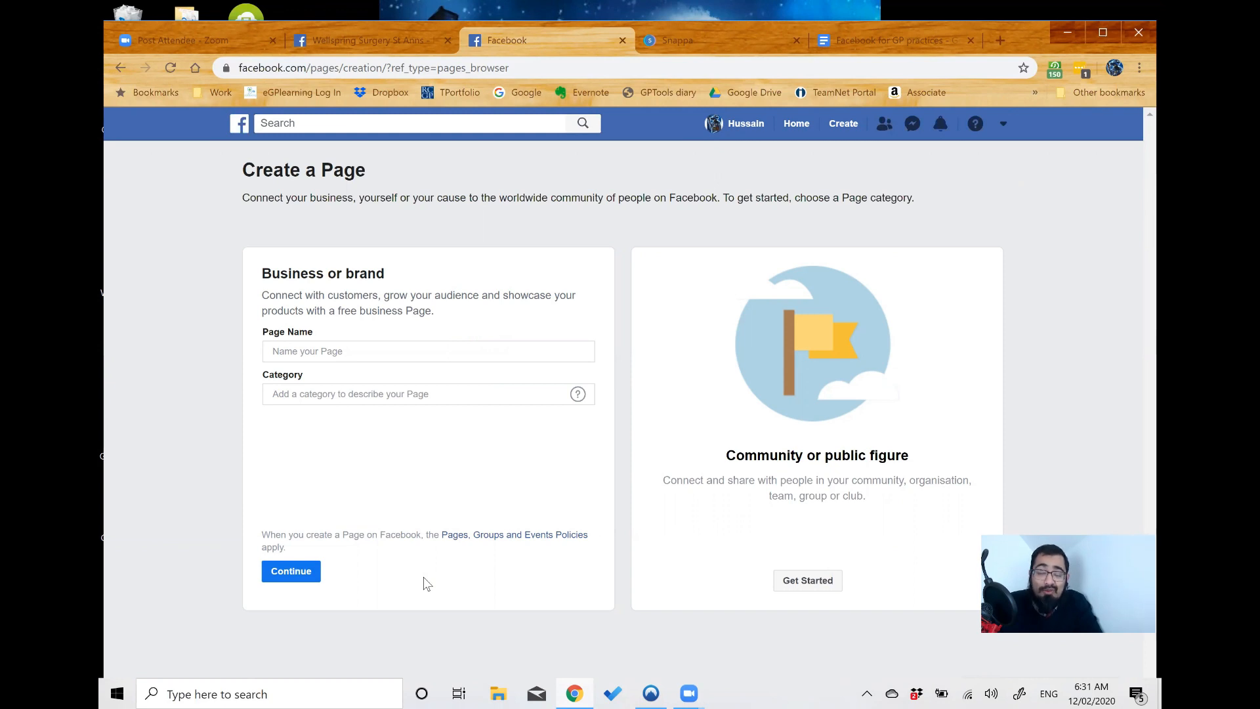
- Name the new page "Dr Gandalfs practice" and move on to its category entry
left_click(318, 355)
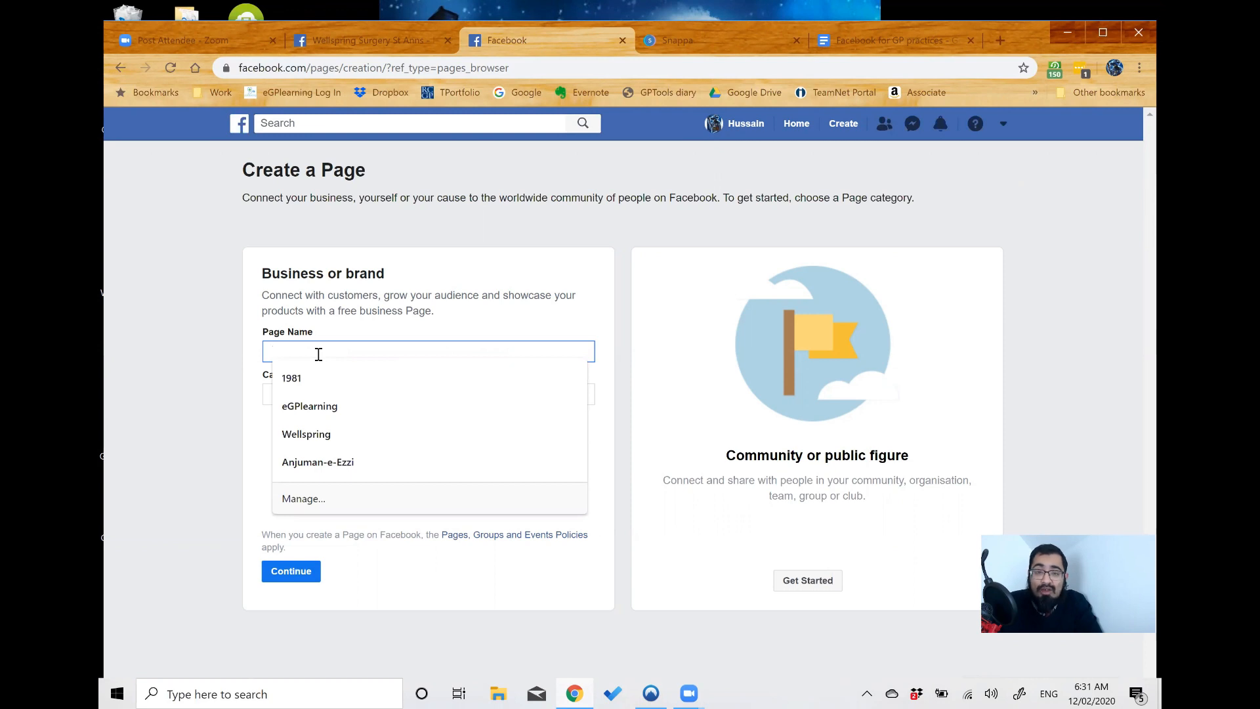
left_click(208, 362)
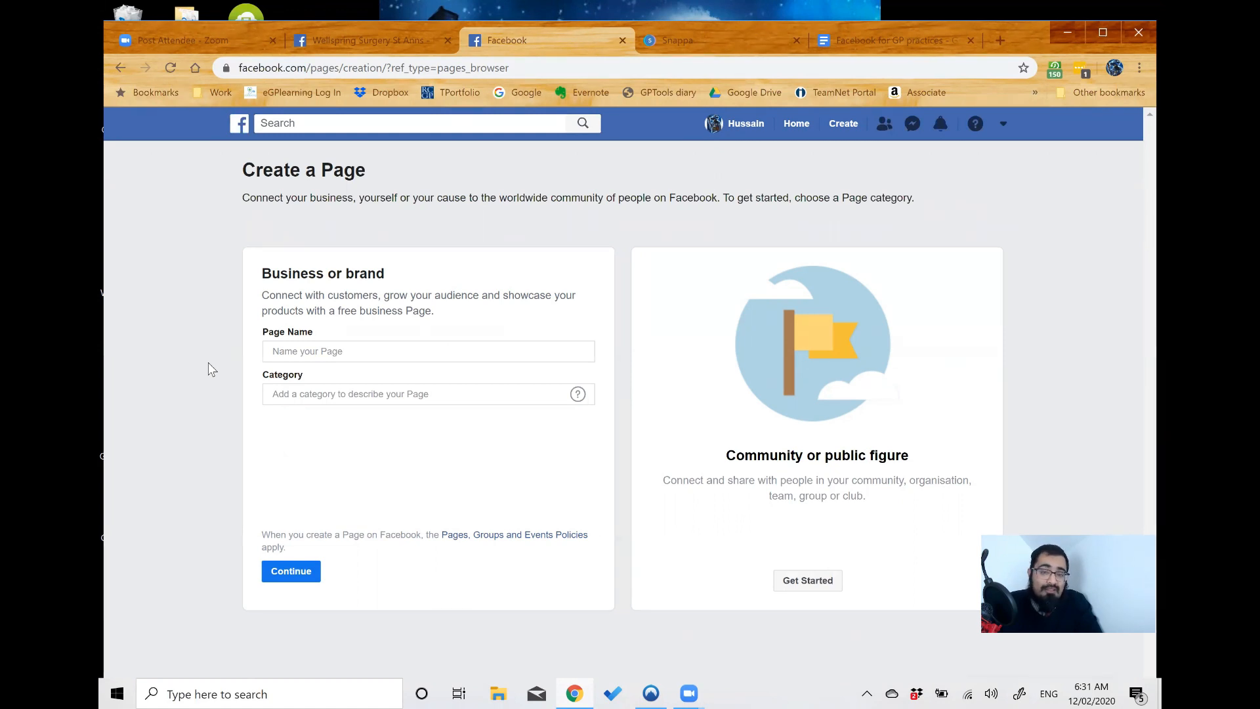
left_click(328, 350)
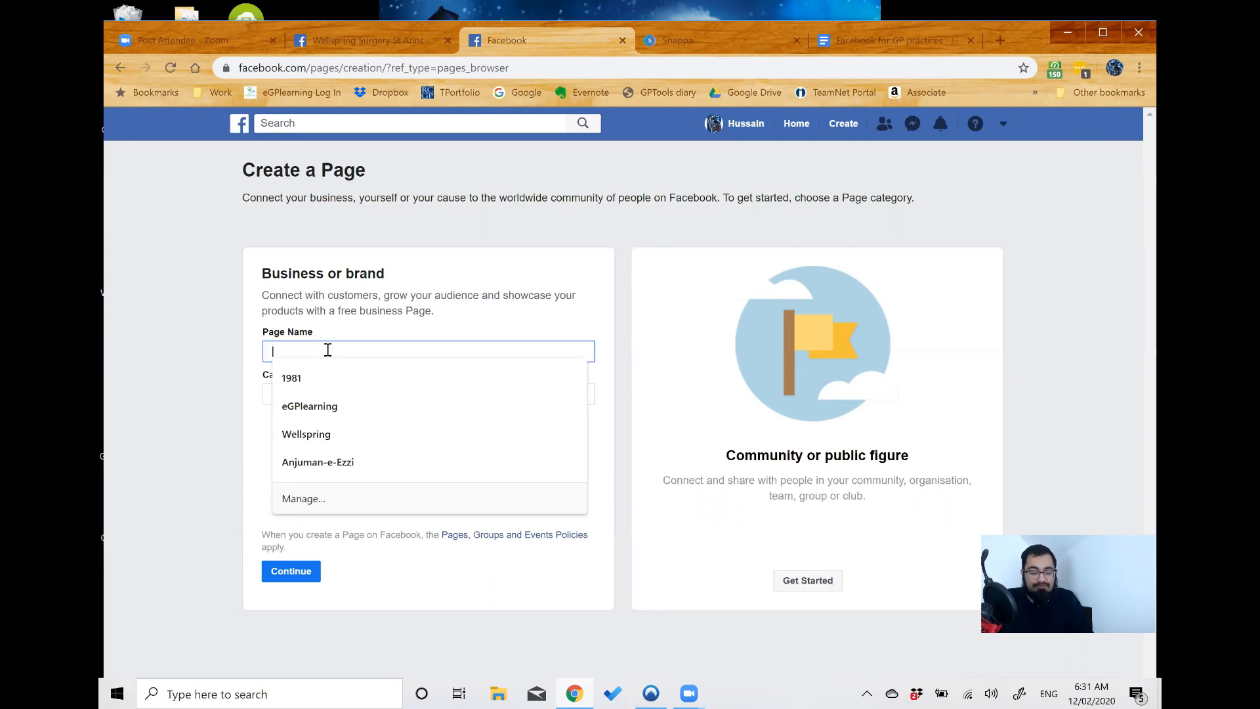
type("Dr Gandalfs")
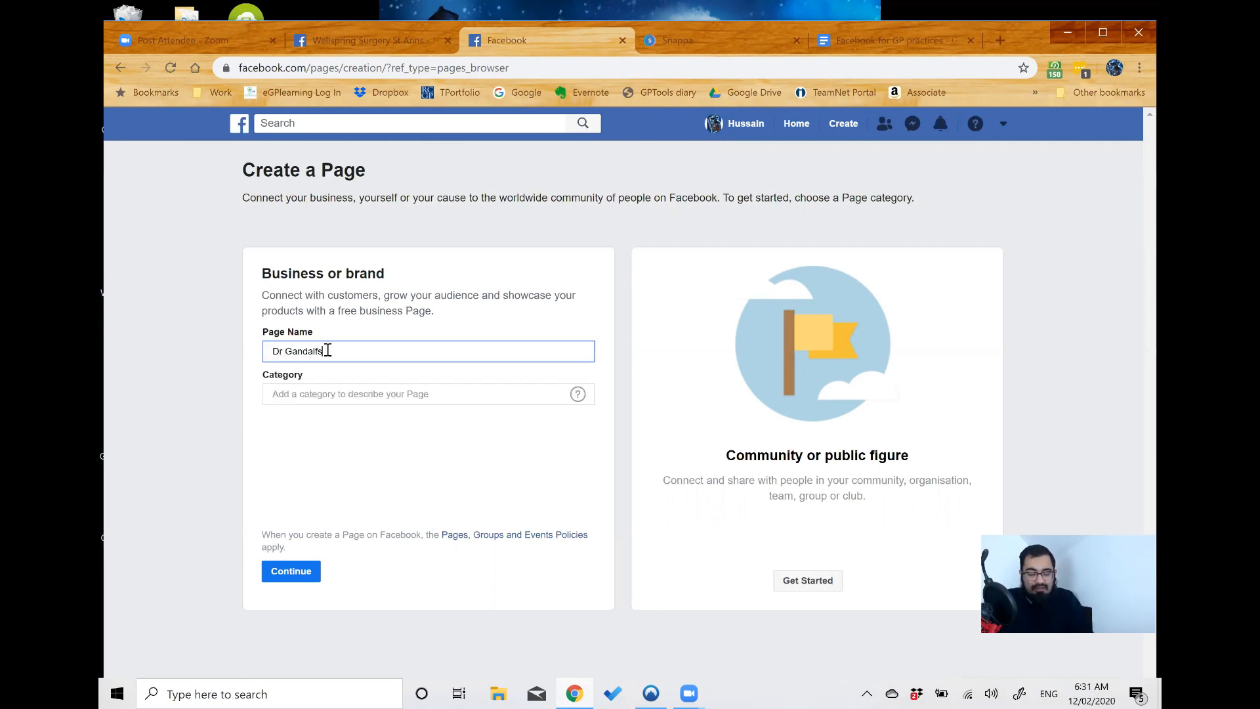
type(" practice")
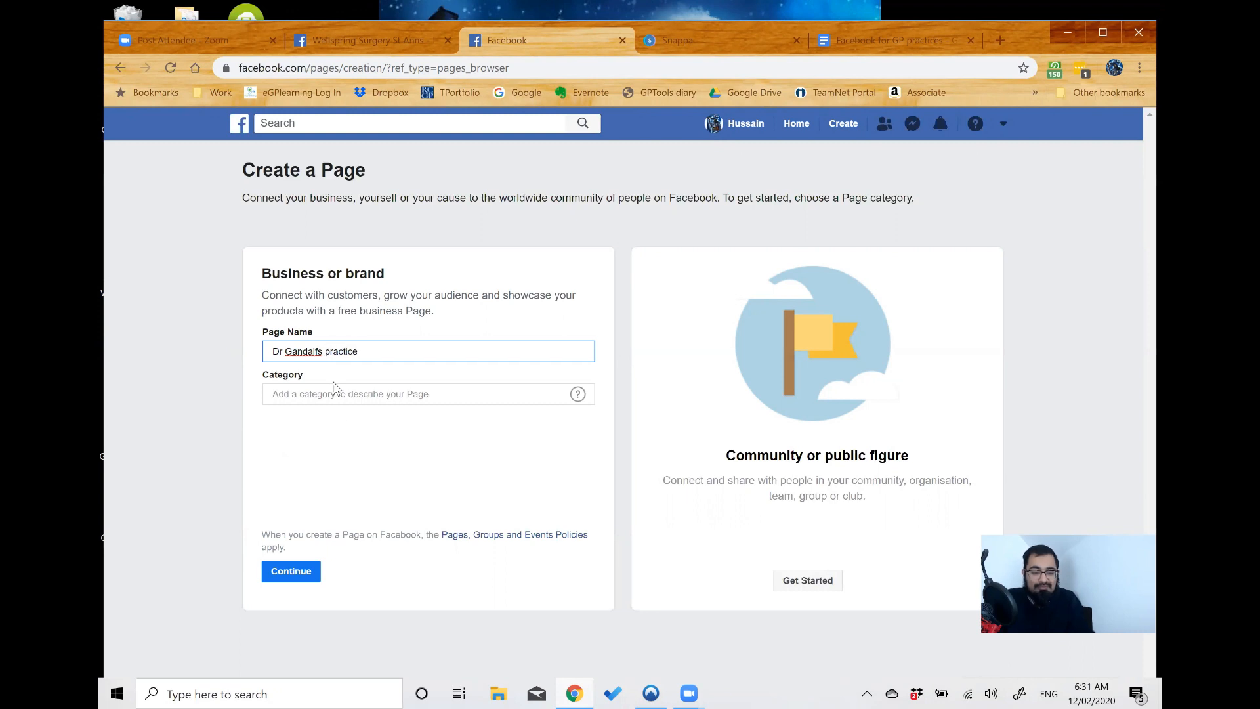
left_click(349, 396)
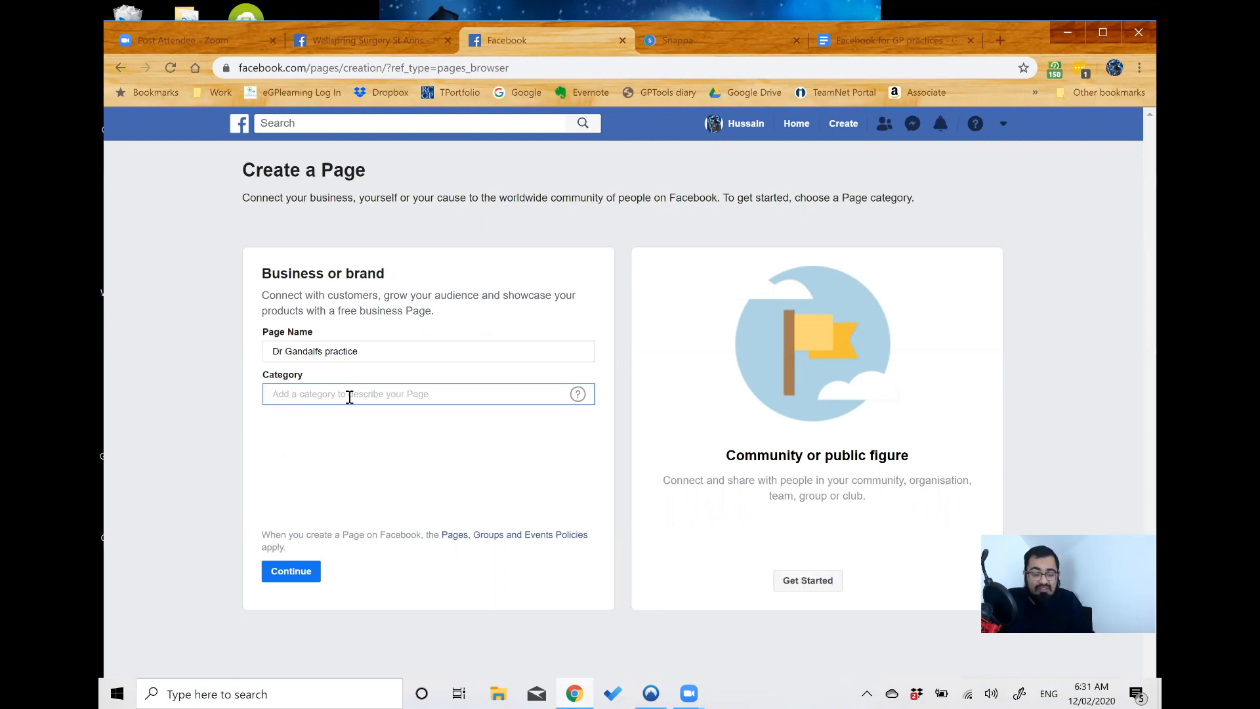
type("heal")
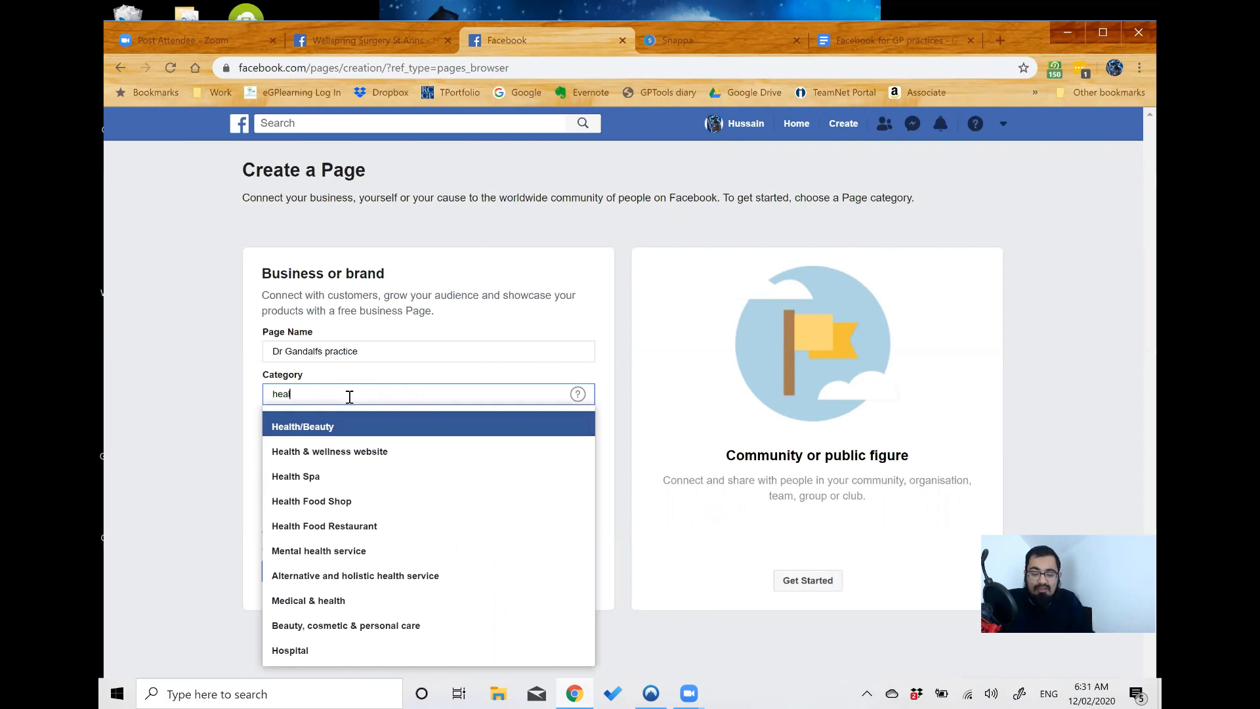
key("Down")
key("Down")
key("Down")
key("Down")
key("Down")
key("Down")
key("Down")
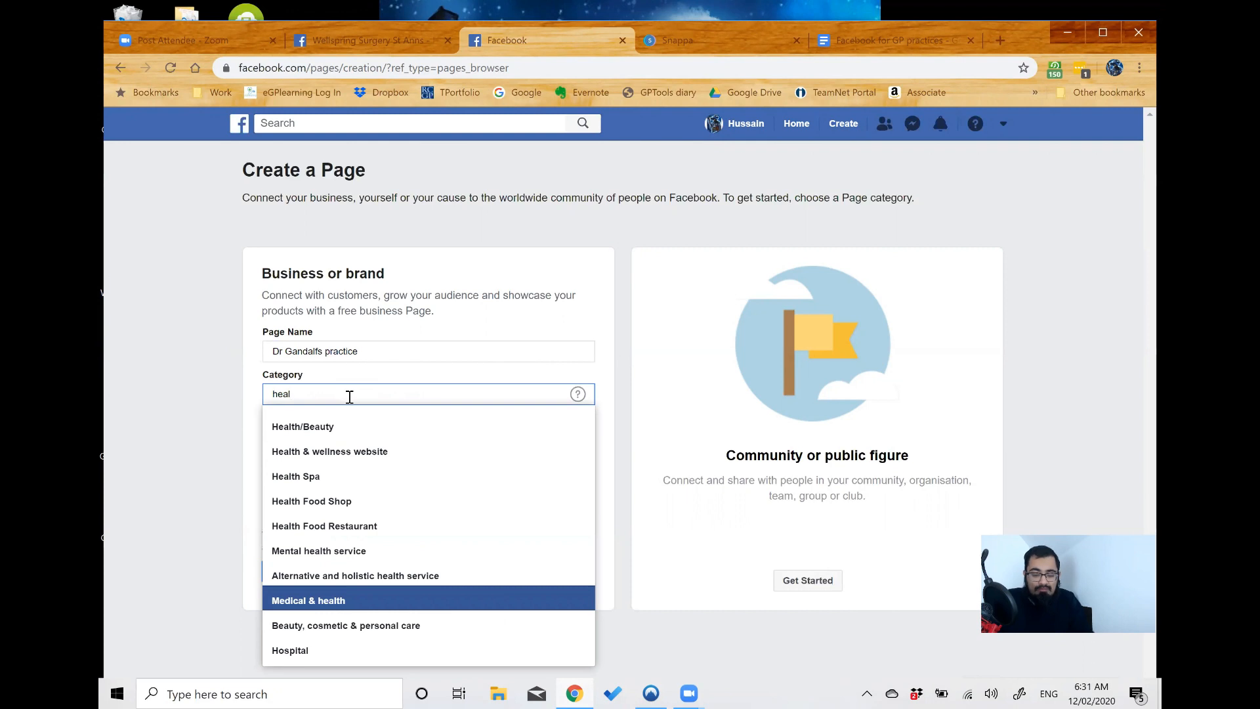
key("BackSpace")
key("BackSpace")
key("BackSpace")
key("BackSpace")
- Search the categories for "gener" and set the page category to General Practitioner
type("gener")
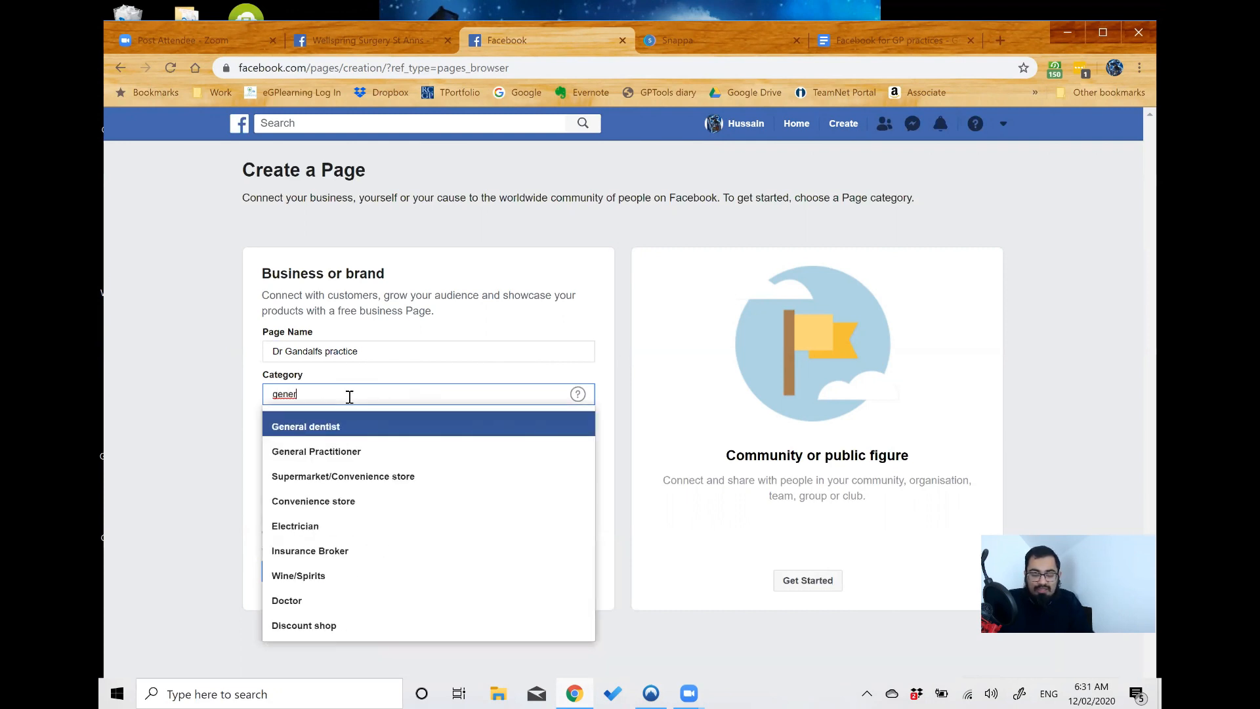
key("Down")
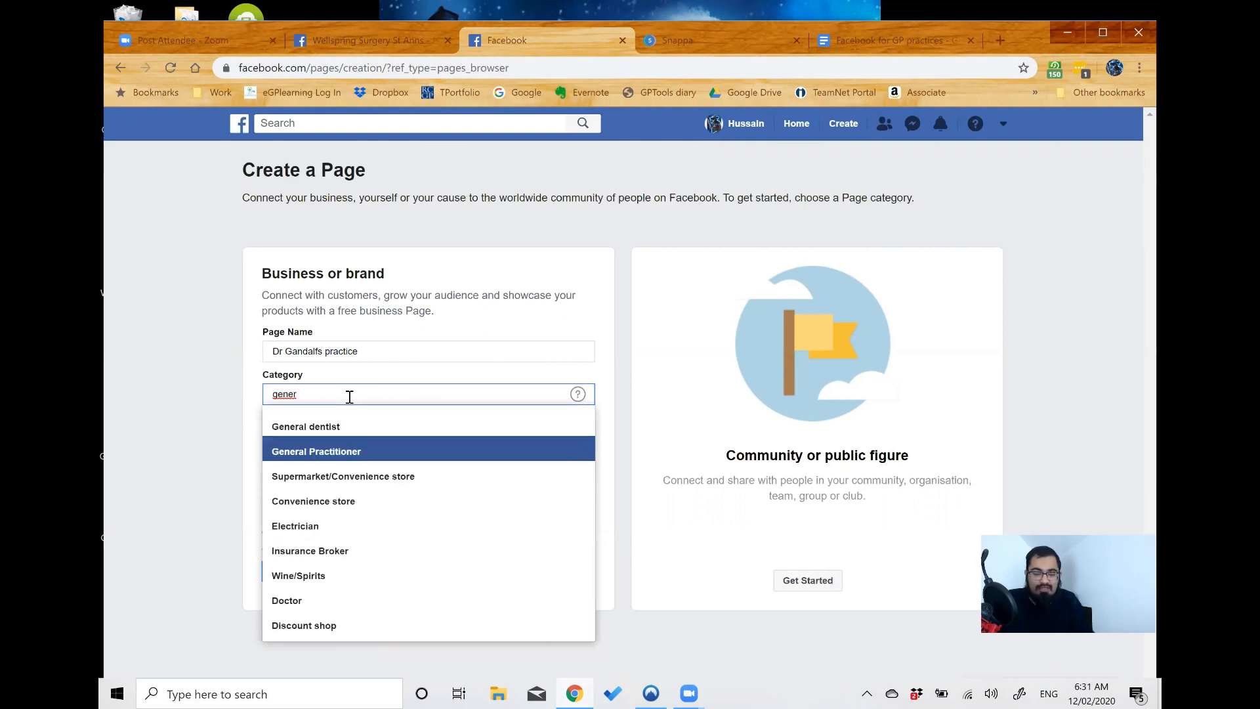
key("Return")
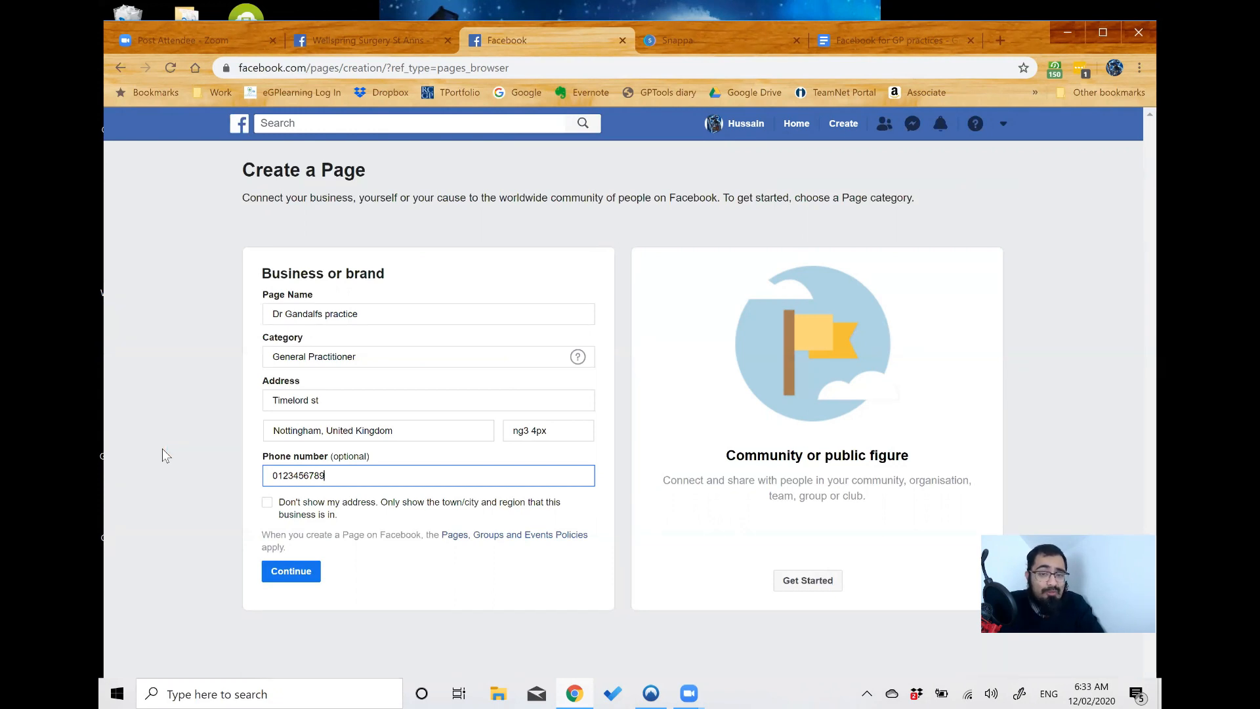
- Hide the practice's address so only the town and region show, and submit the business details
left_click(267, 503)
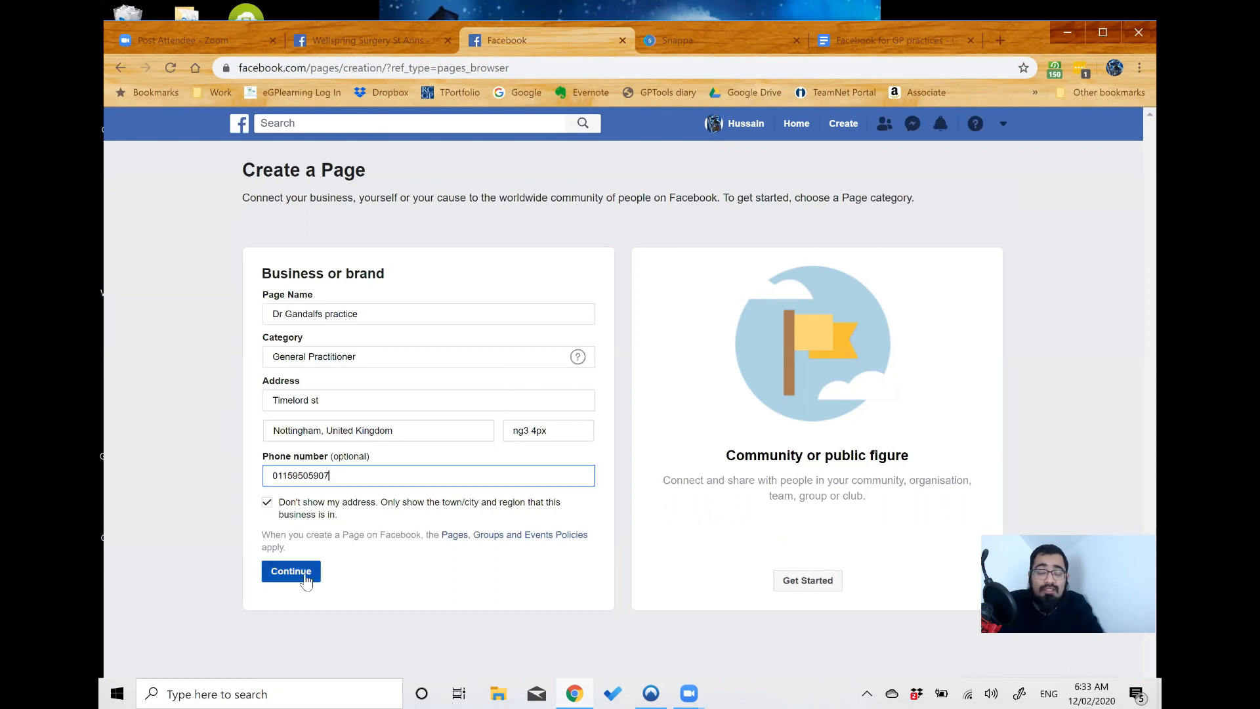
left_click(306, 577)
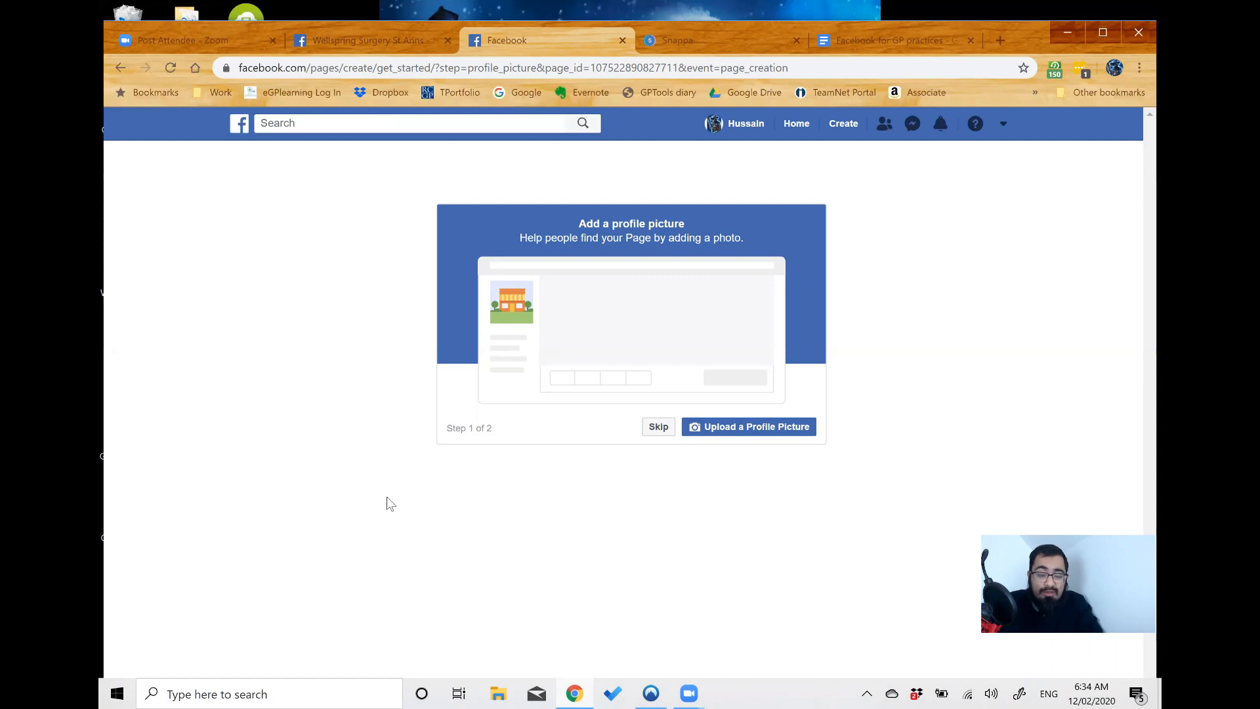
- Upload the image "outlook" from the delete daily folder as the page's profile picture
left_click(718, 428)
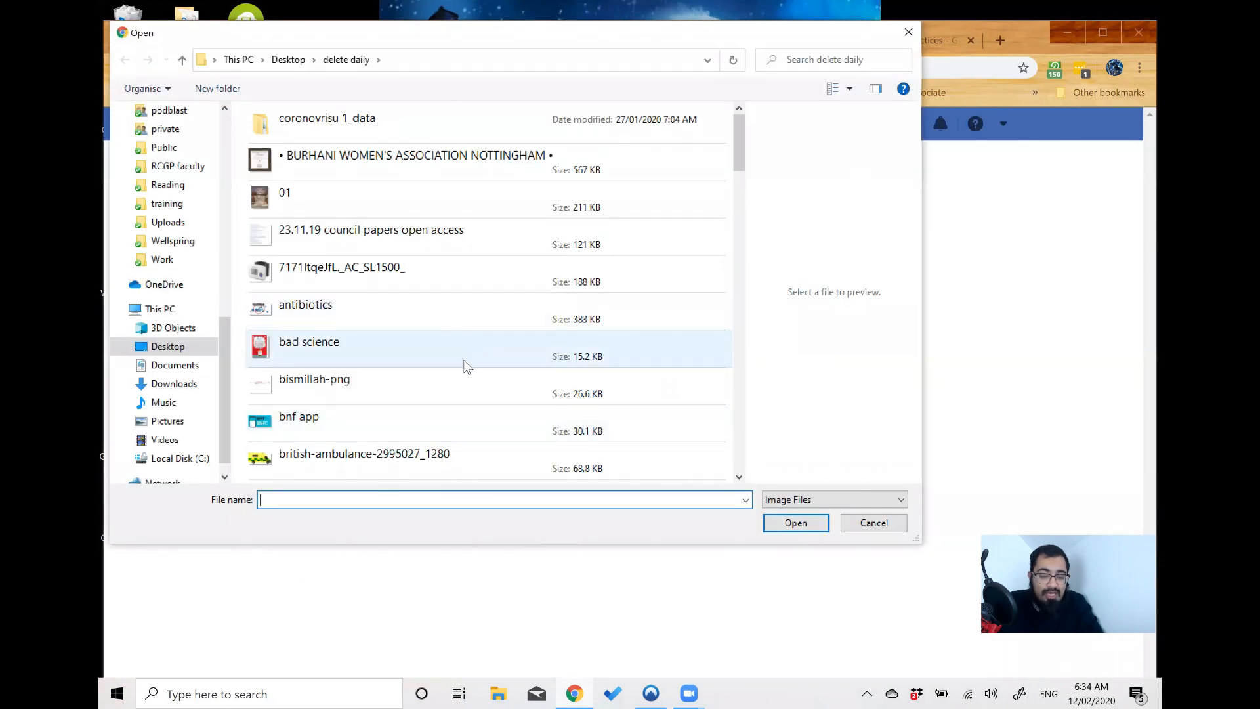
scroll(464, 361, "down", 2)
scroll(464, 362, "down", 4)
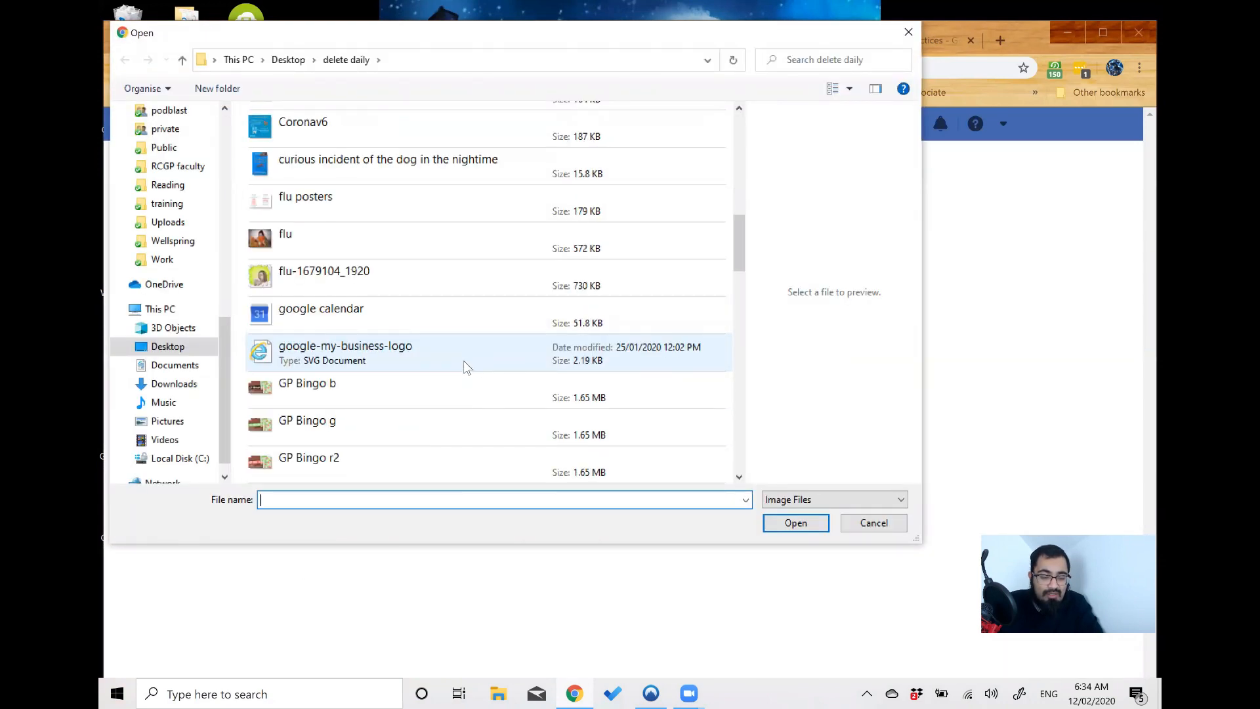
scroll(464, 360, "down", 5)
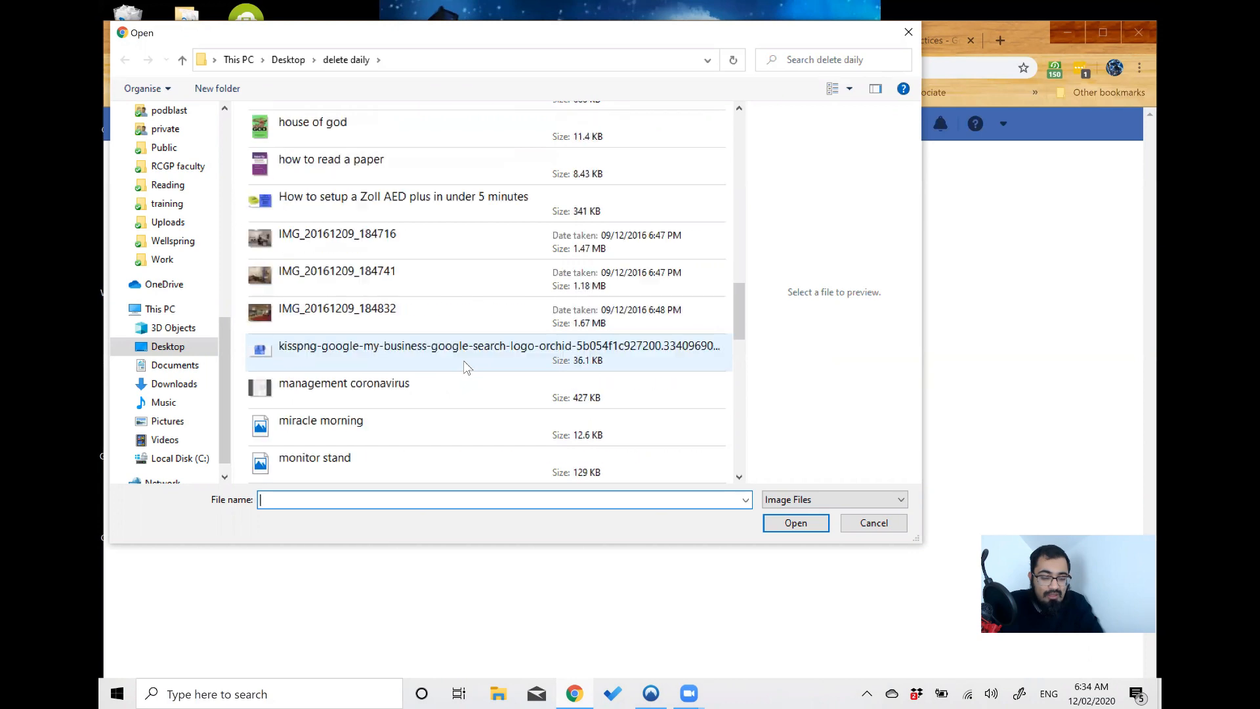
scroll(463, 360, "down", 2)
scroll(463, 361, "down", 2)
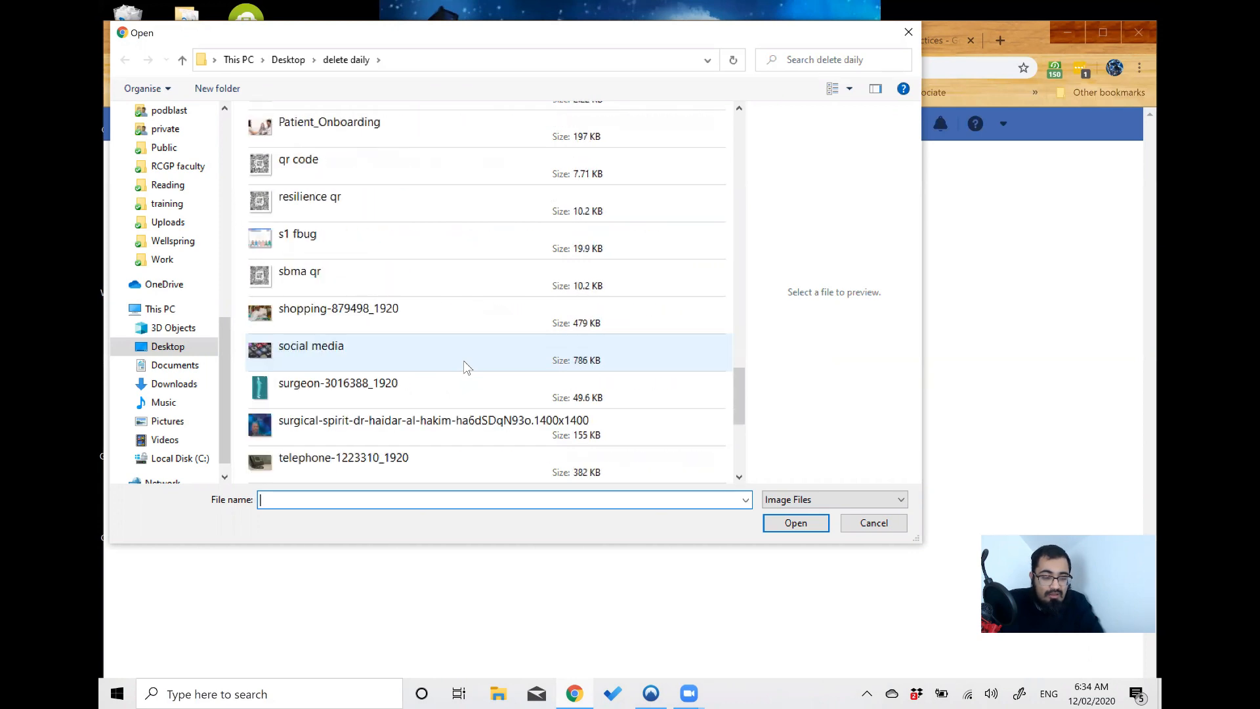
scroll(463, 360, "up", 3)
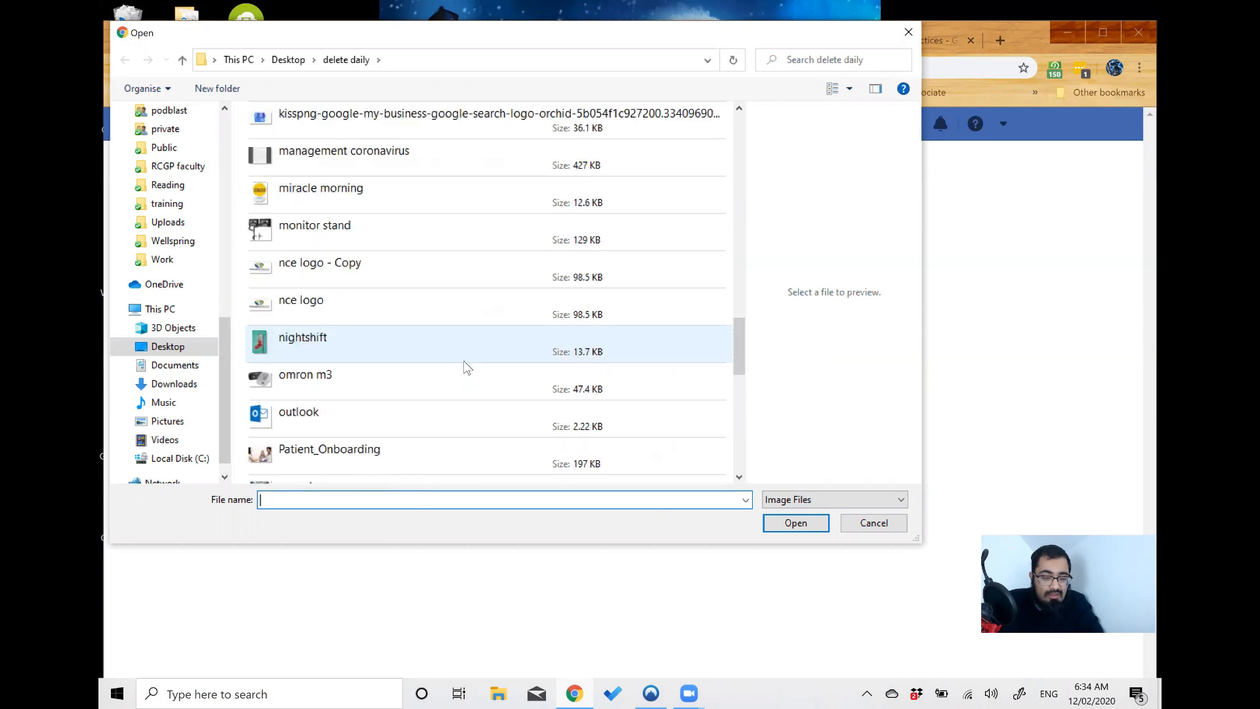
left_click(403, 376)
left_click(385, 417)
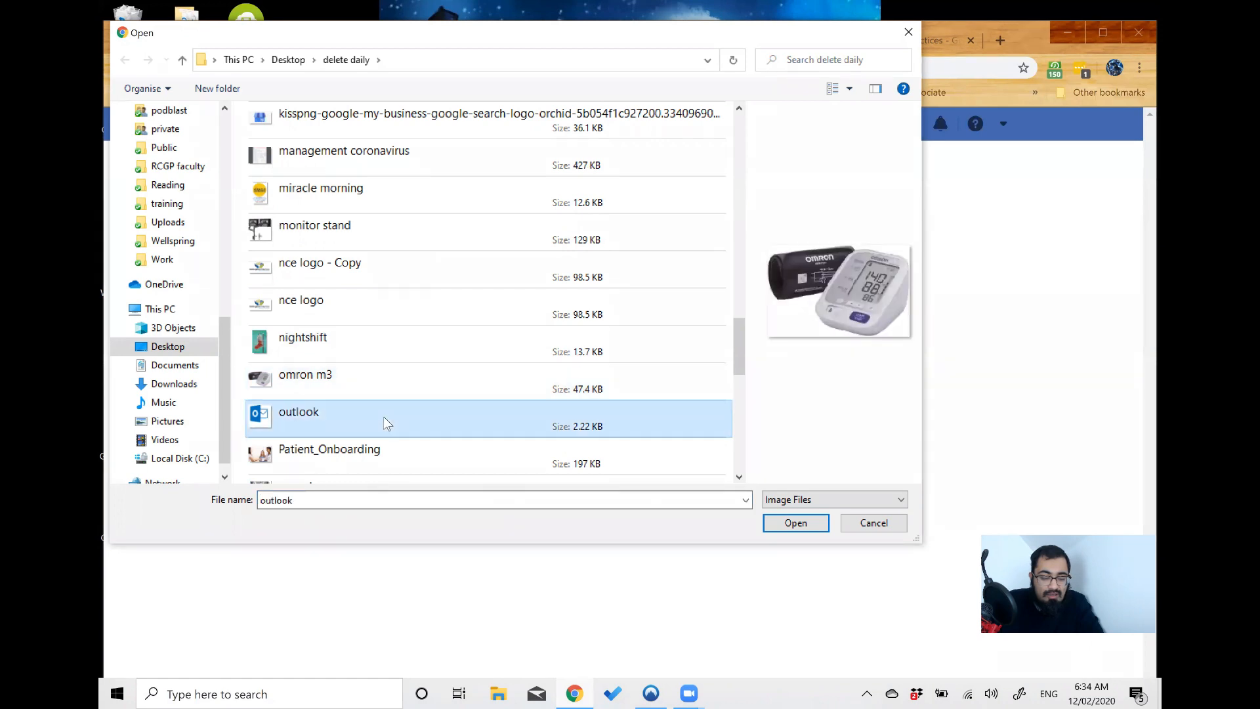
left_click(788, 528)
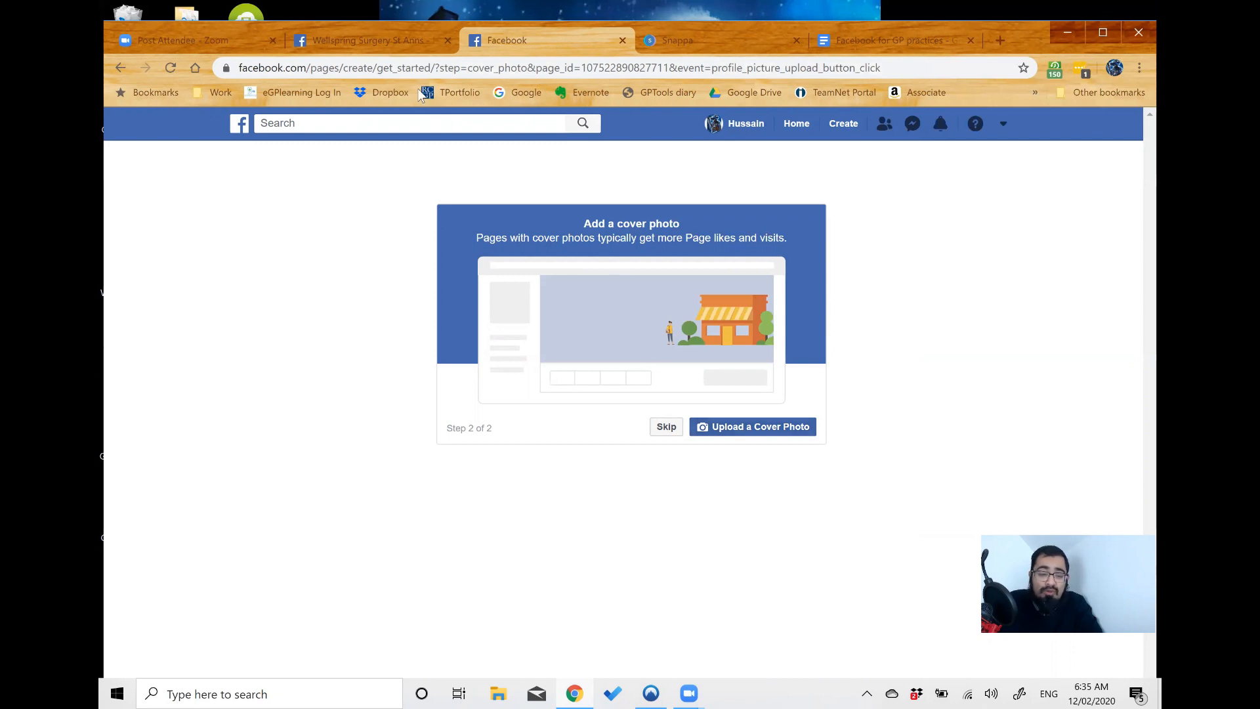
- Look at the cover photo on the Wellspring Surgery St Anns page as an example, and return to the page setup
left_click(402, 38)
mouse_move(453, 266)
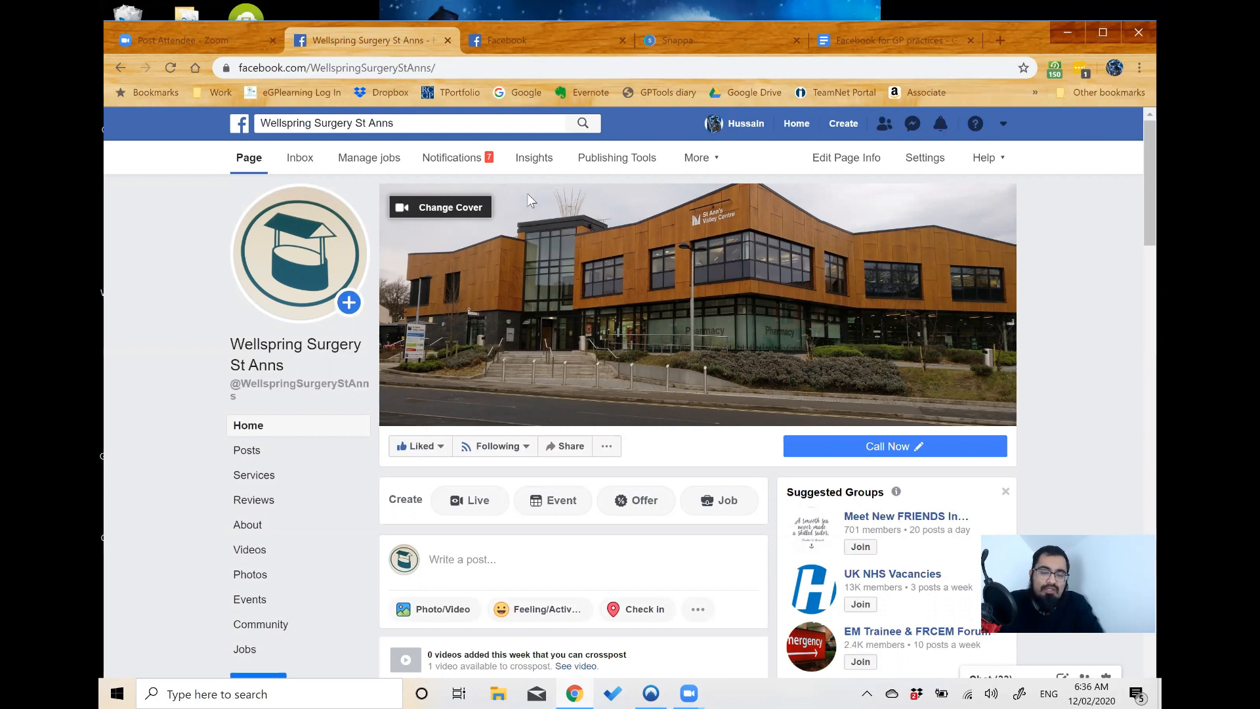
left_click(548, 52)
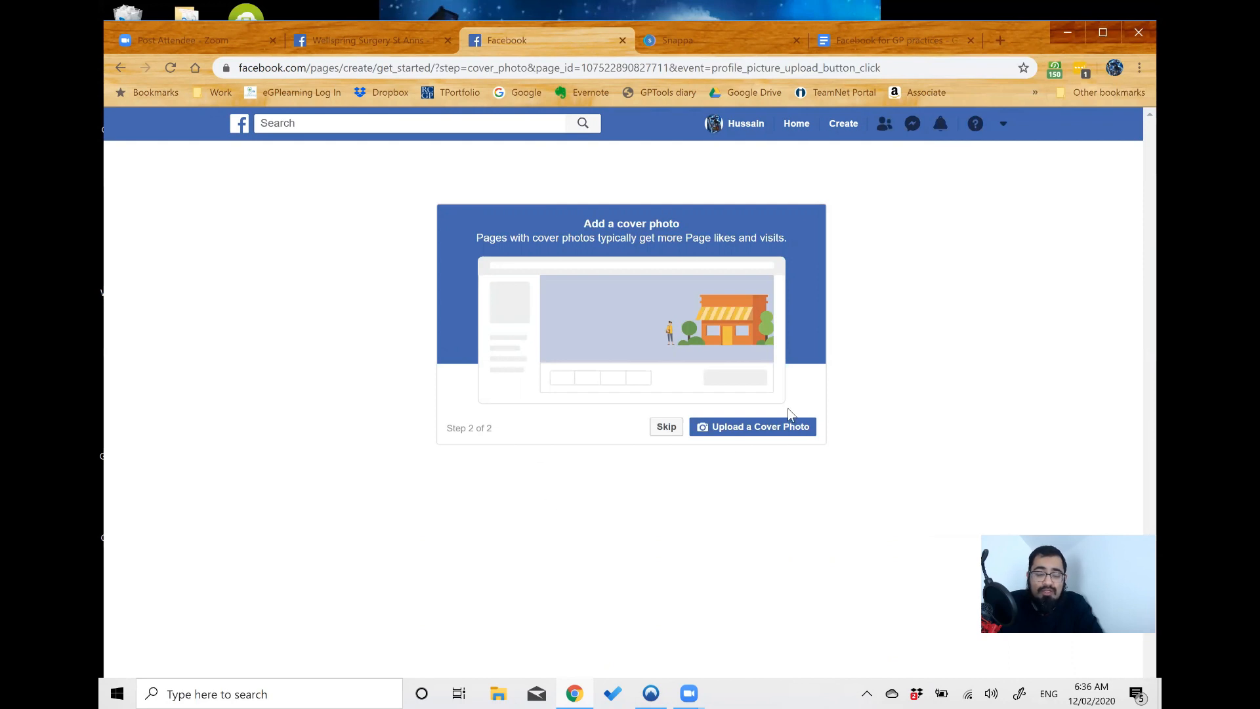
- Upload the image "Patient_Onboarding" from the delete daily folder as the page's cover photo
left_click(780, 427)
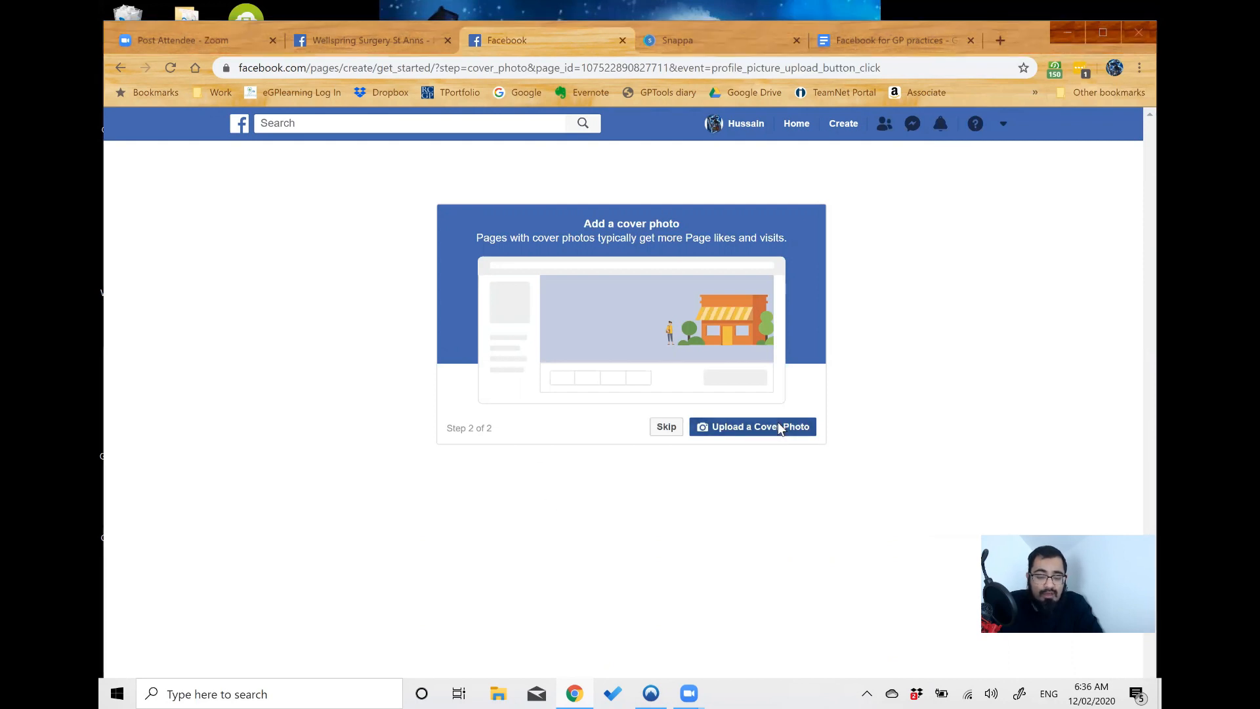
scroll(509, 394, "down", 10)
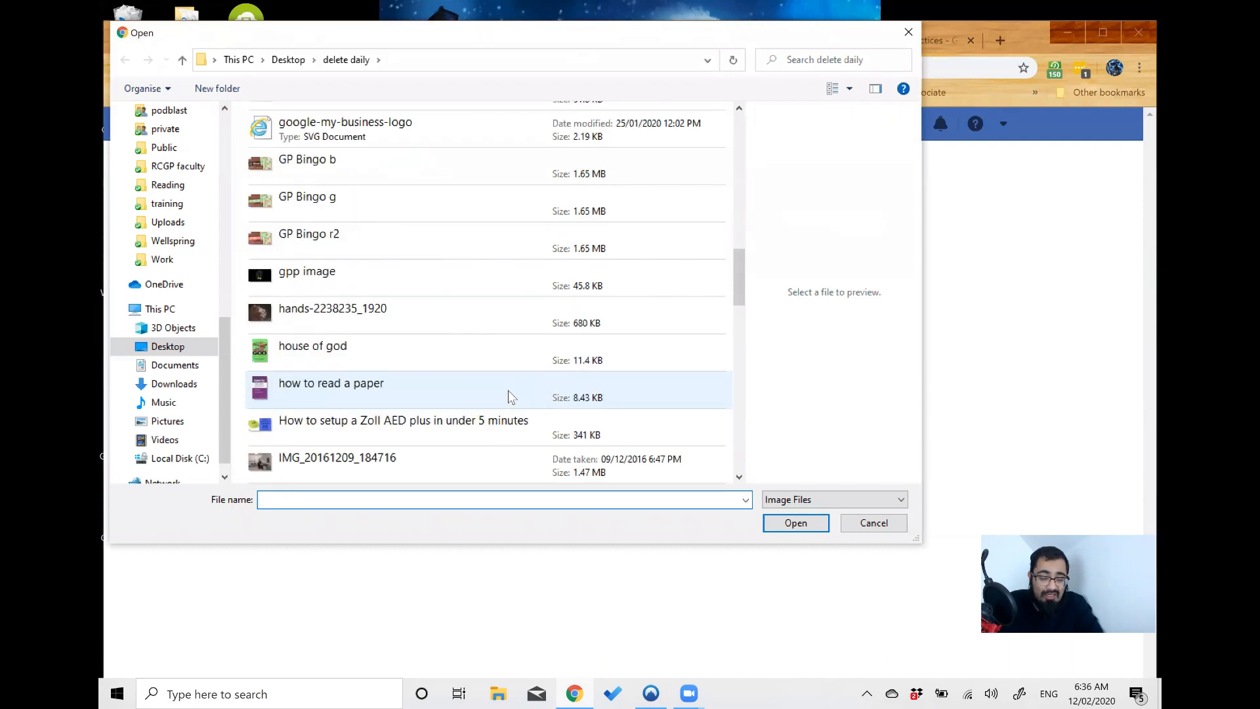
scroll(511, 397, "down", 6)
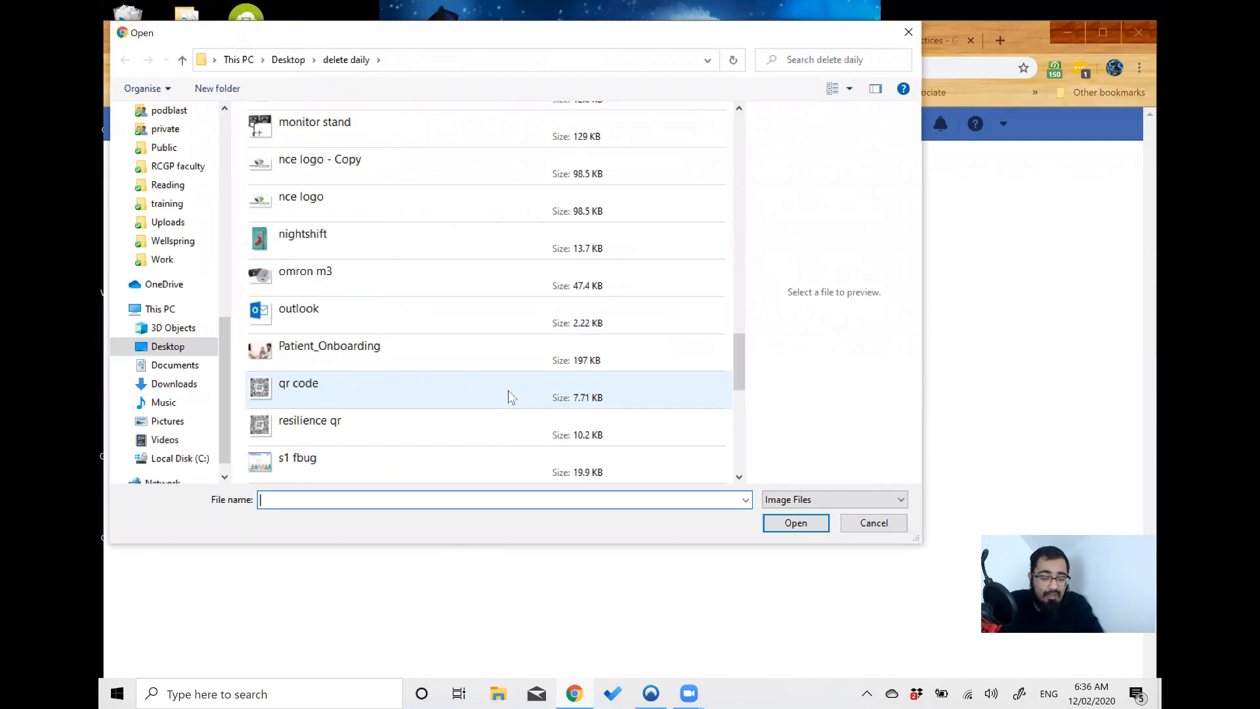
left_click(486, 357)
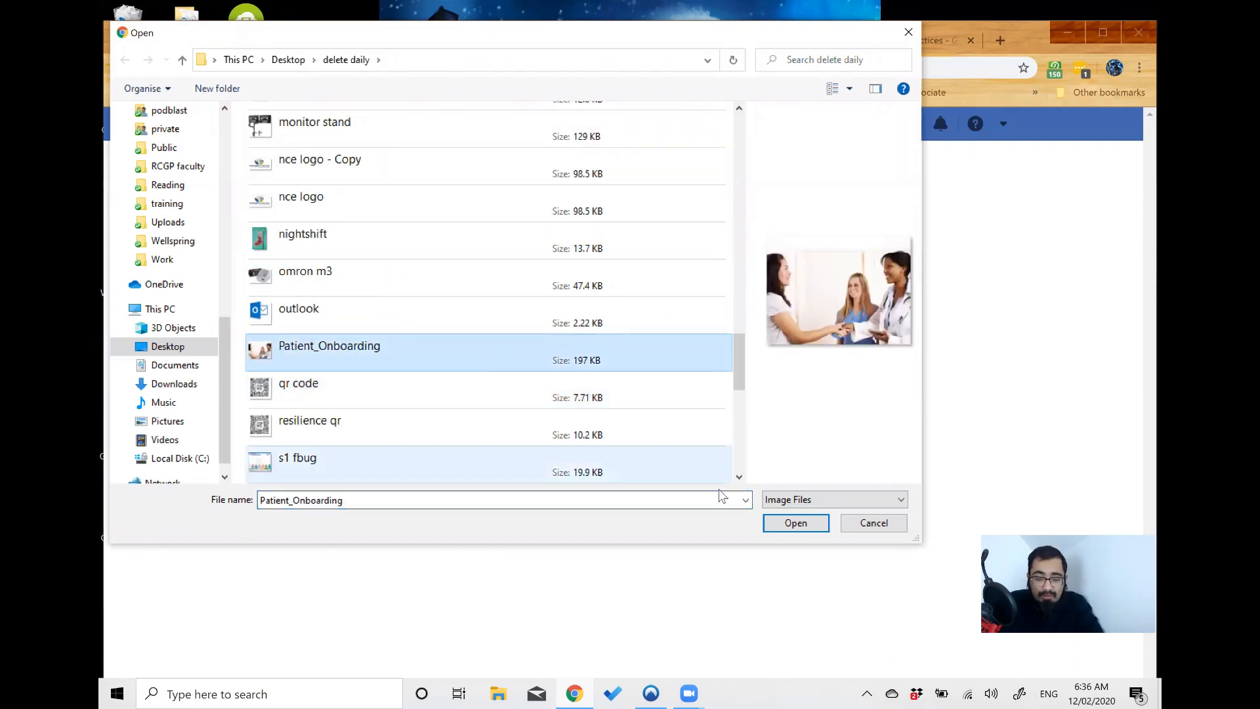
left_click(800, 527)
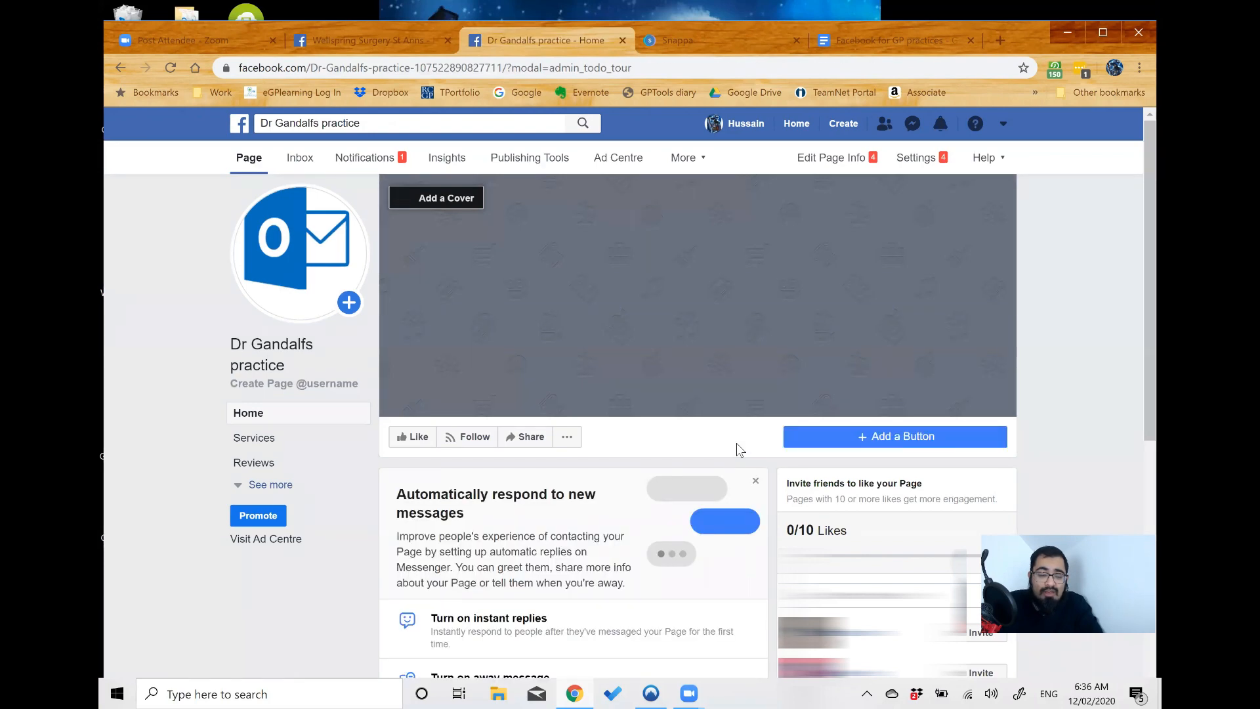
- Replace the page's profile picture with the green "D" image from the Profile pictures album, enlarging the letter in the thumbnail
mouse_move(288, 218)
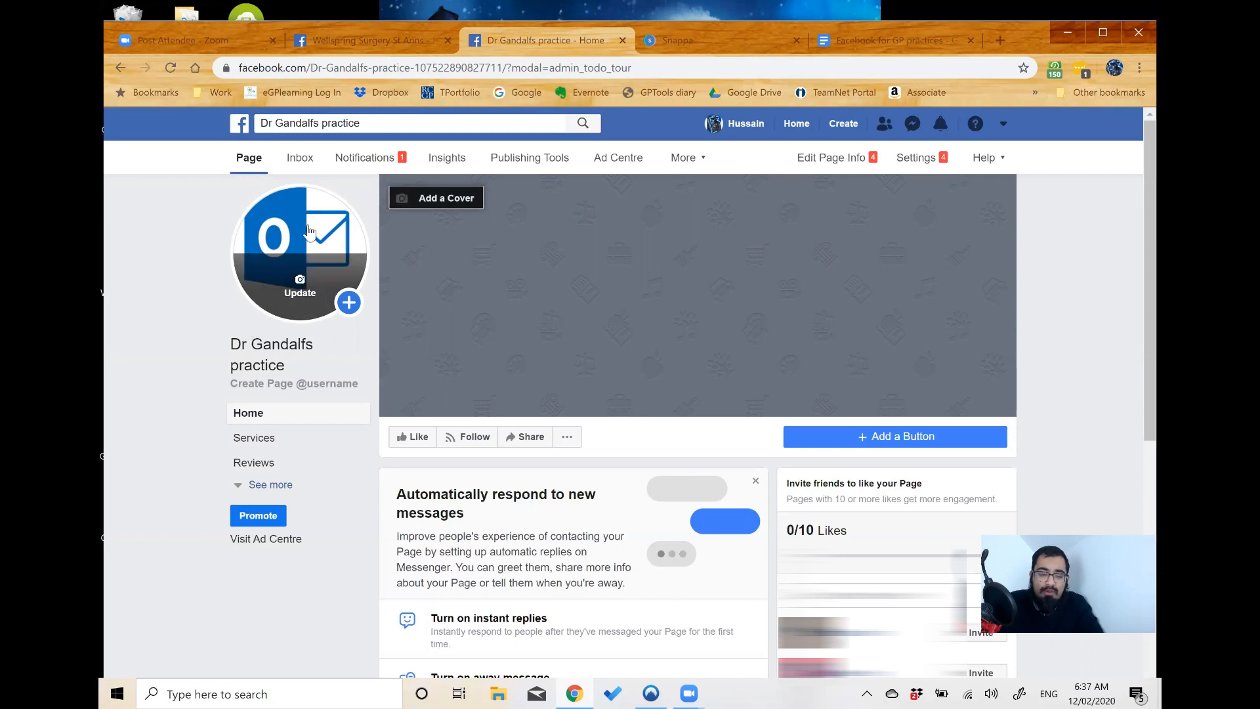
left_click(301, 275)
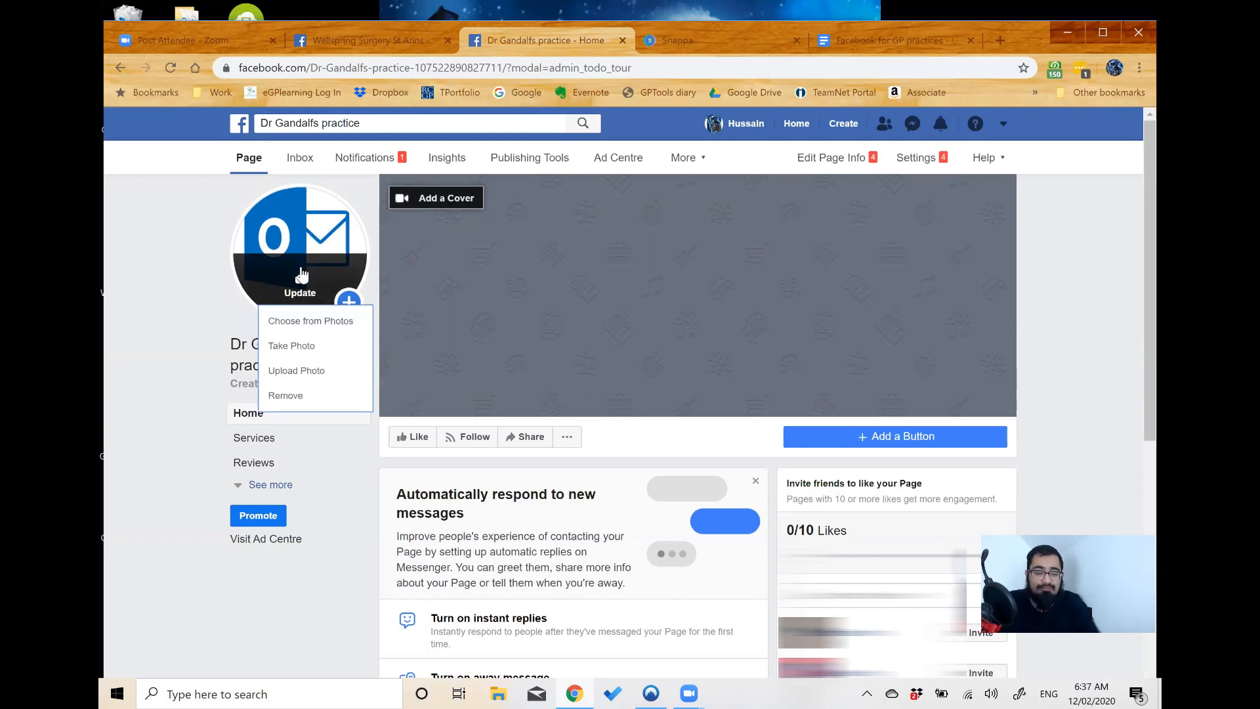
left_click(321, 321)
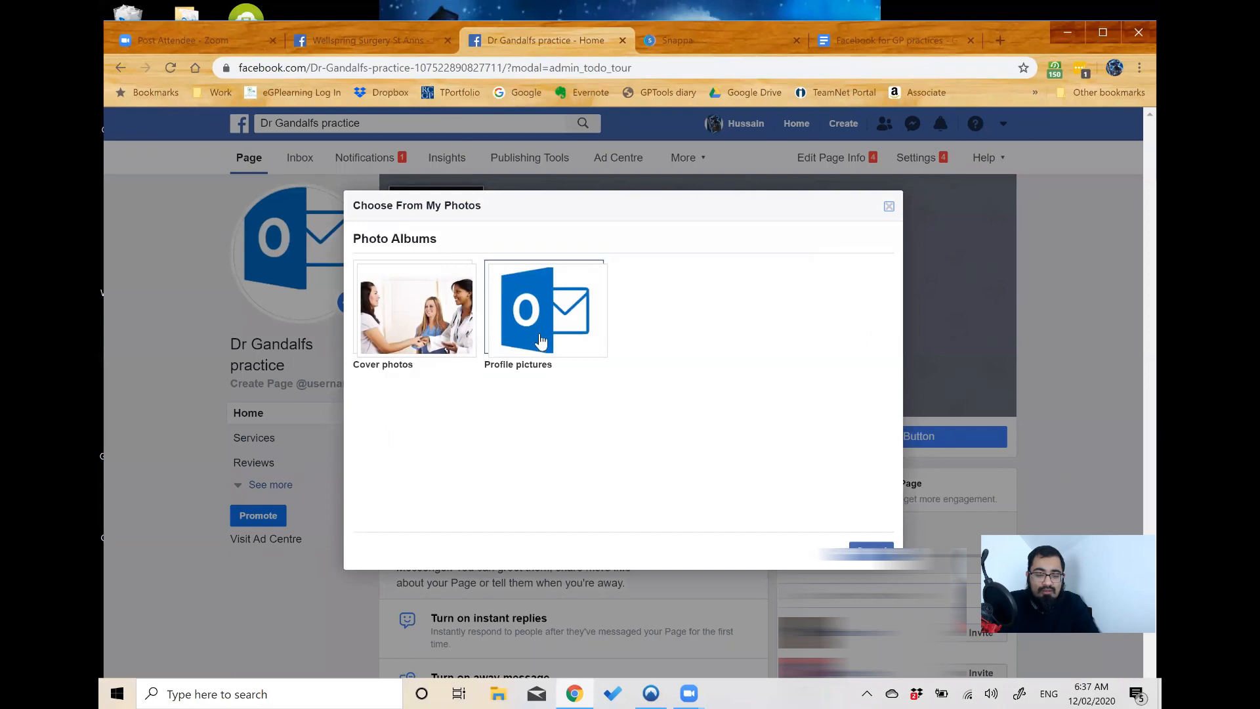
left_click(539, 340)
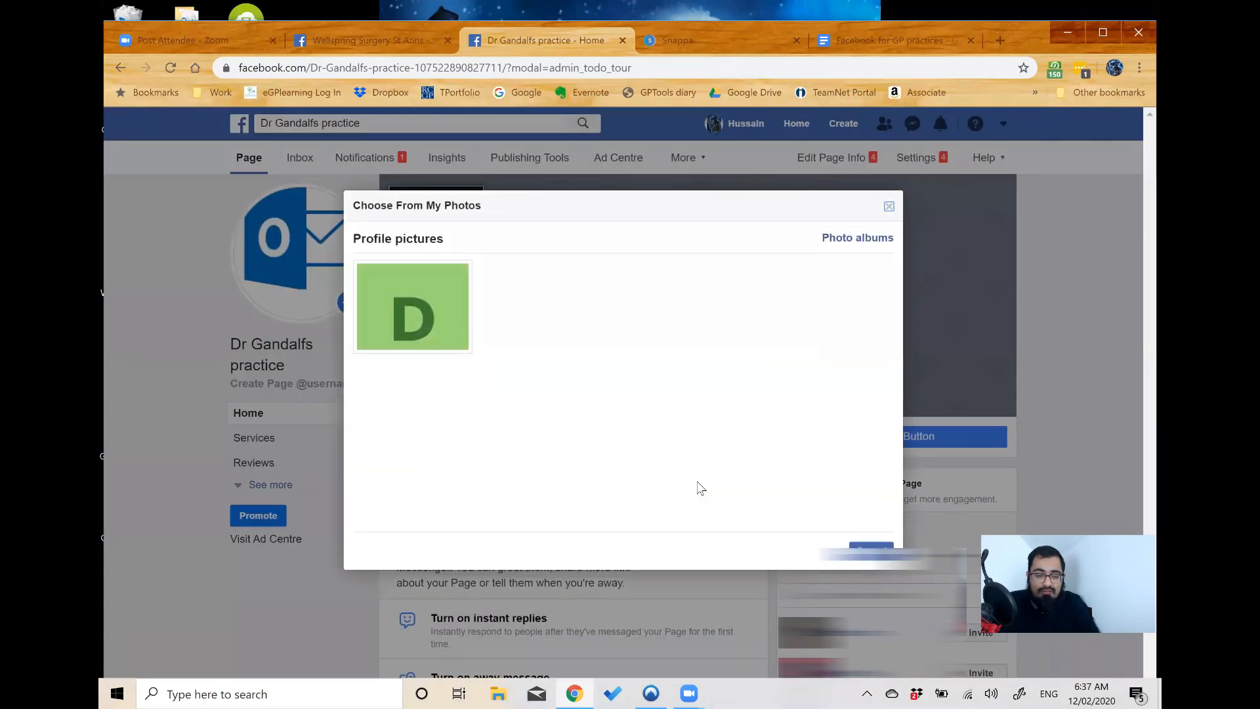
left_click(425, 327)
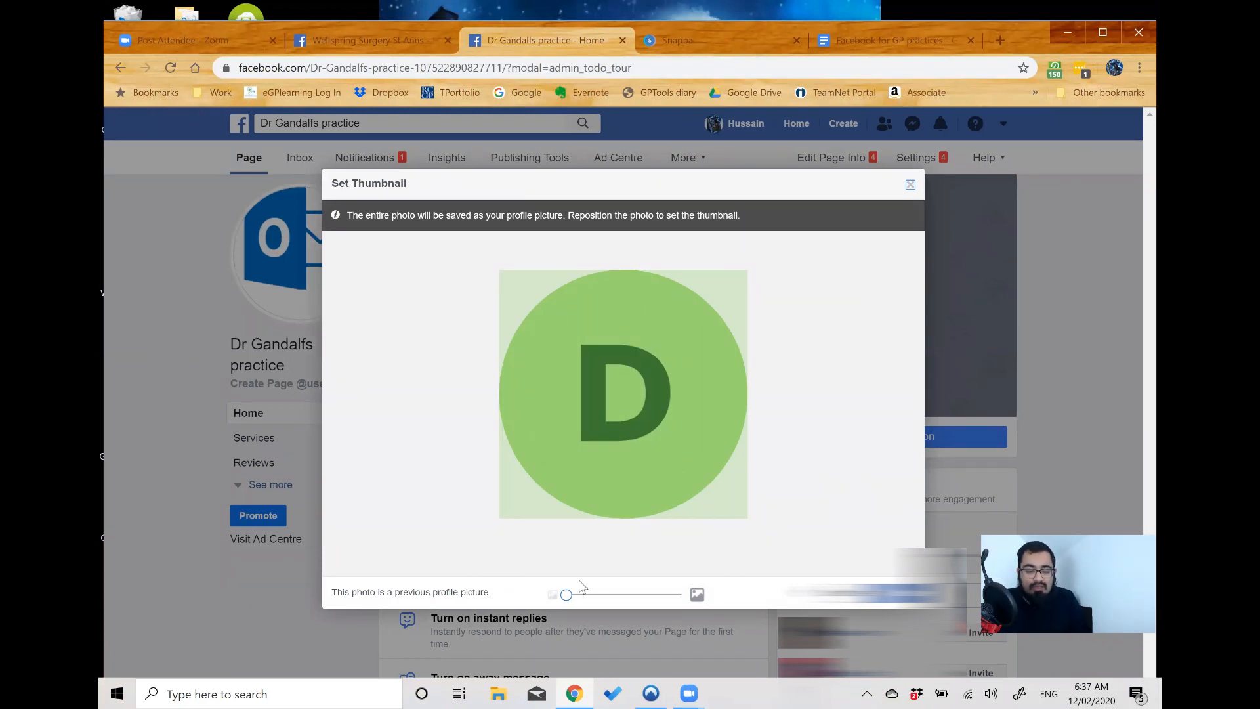
left_click_drag(566, 594, 603, 591)
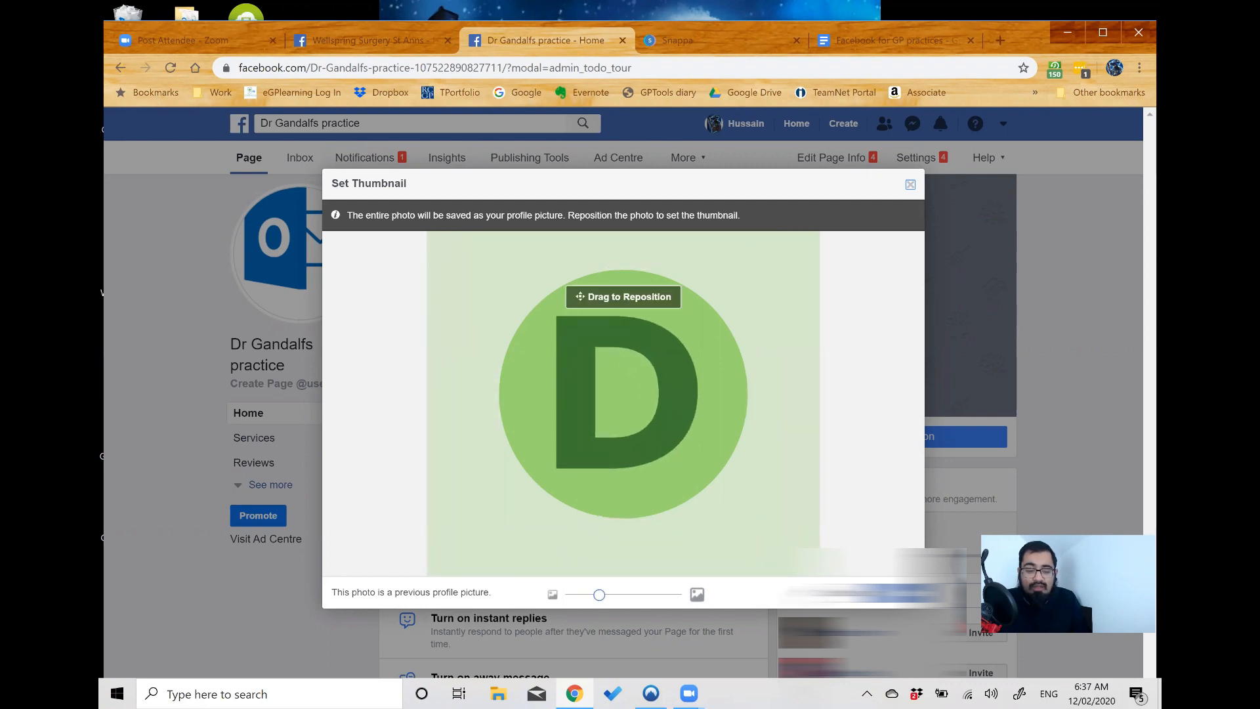
left_click(896, 593)
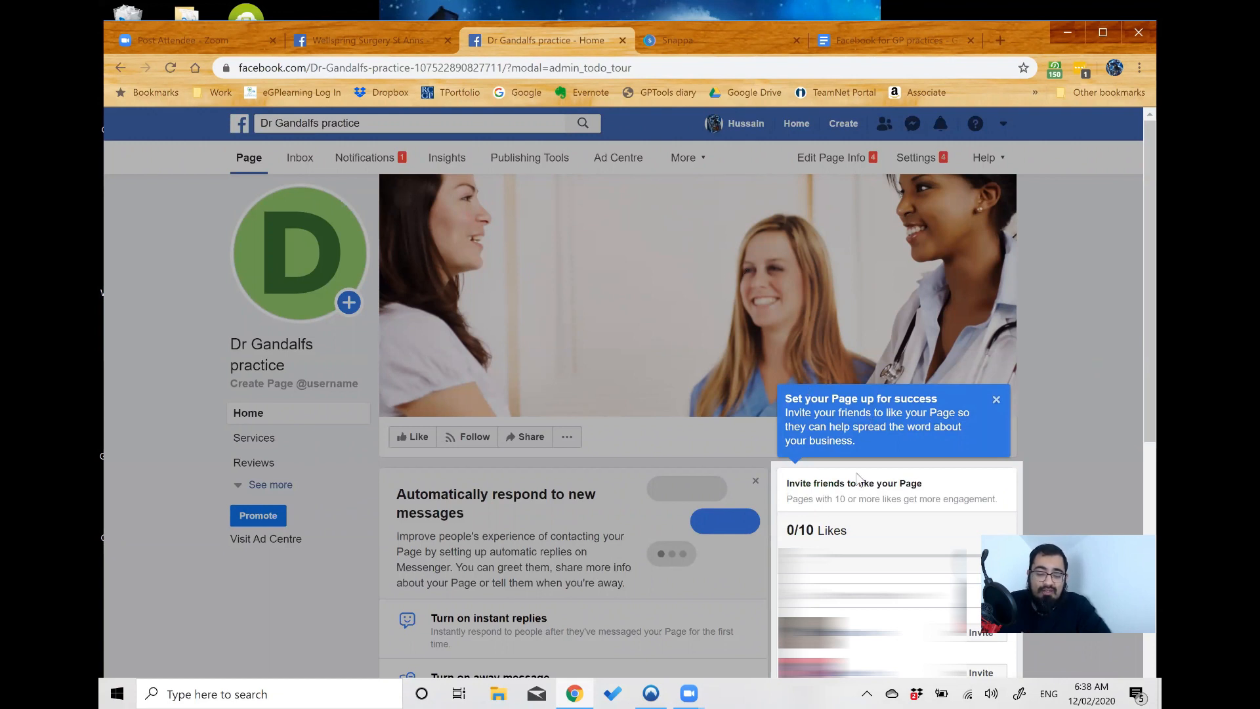
- Dismiss the tip about inviting friends and the suggestion to automatically respond to new messages
scroll(856, 473, "down", 1)
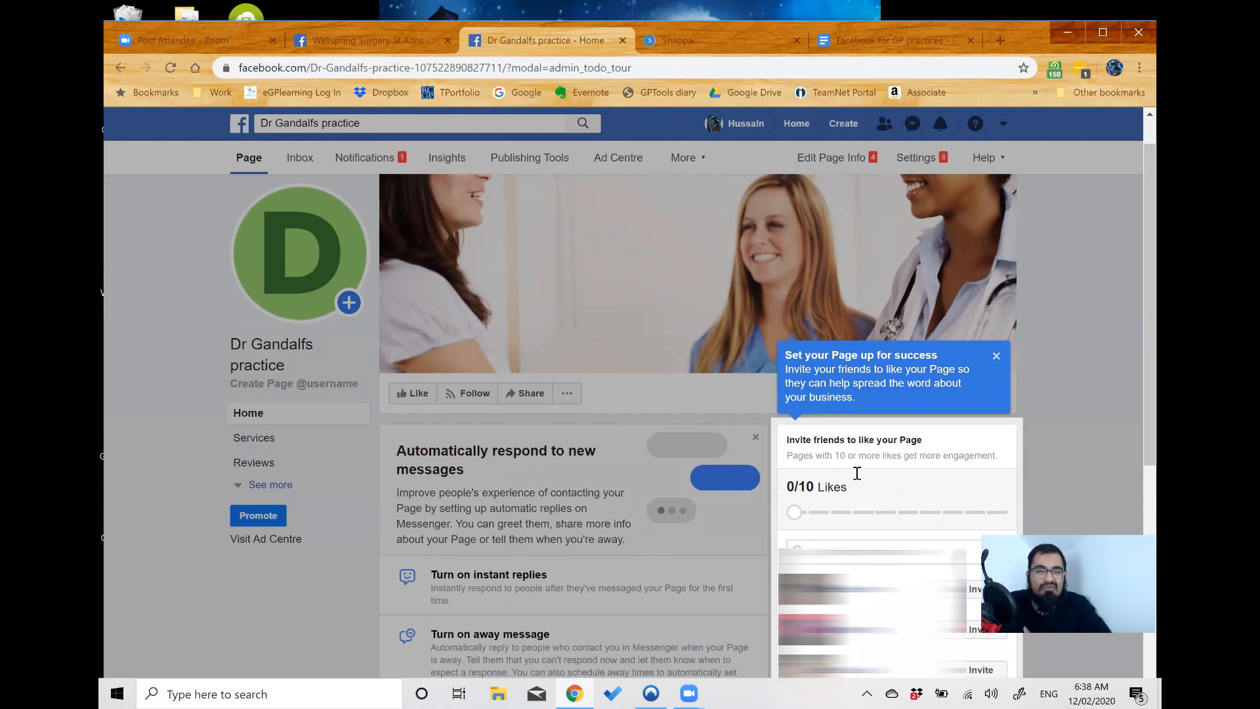
scroll(856, 474, "up", 1)
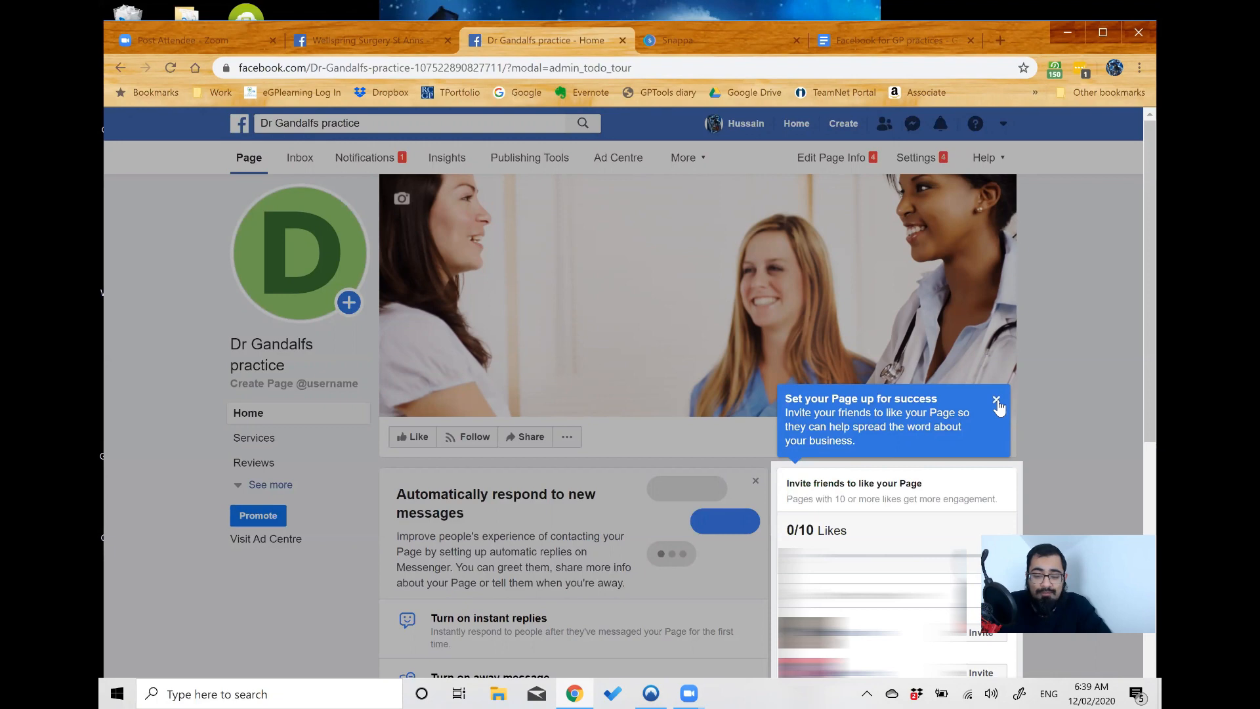
left_click(996, 400)
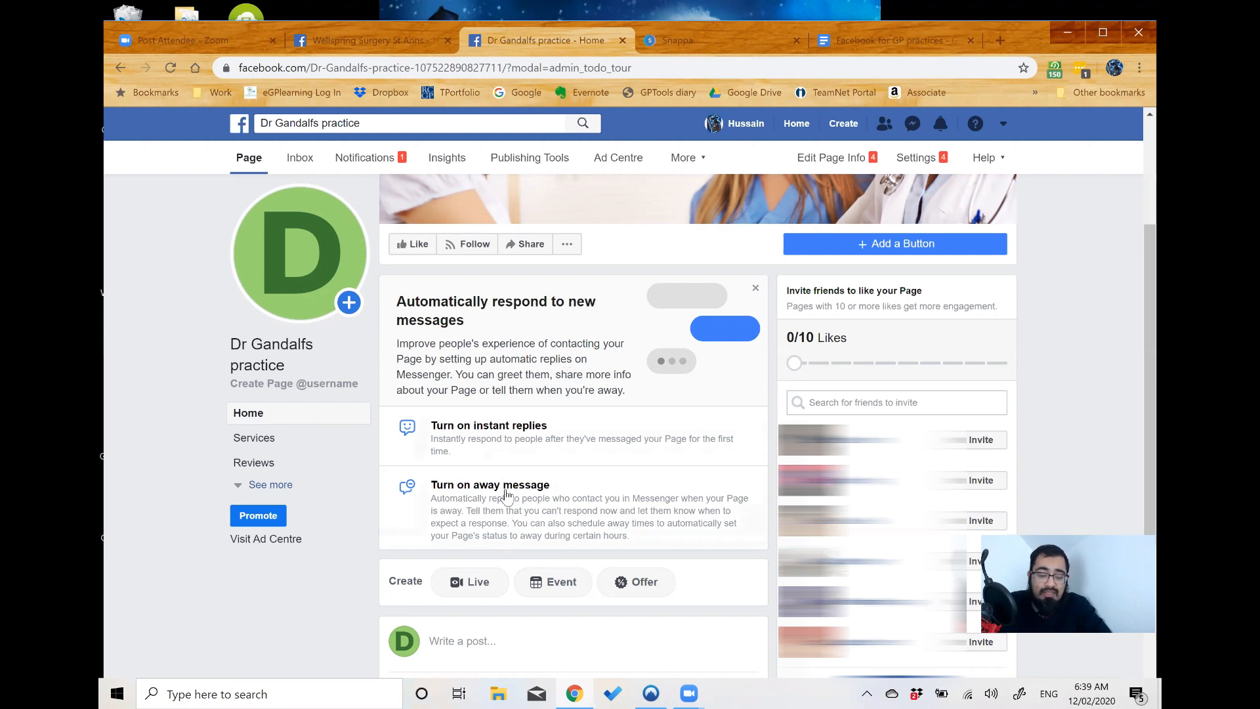
left_click(756, 289)
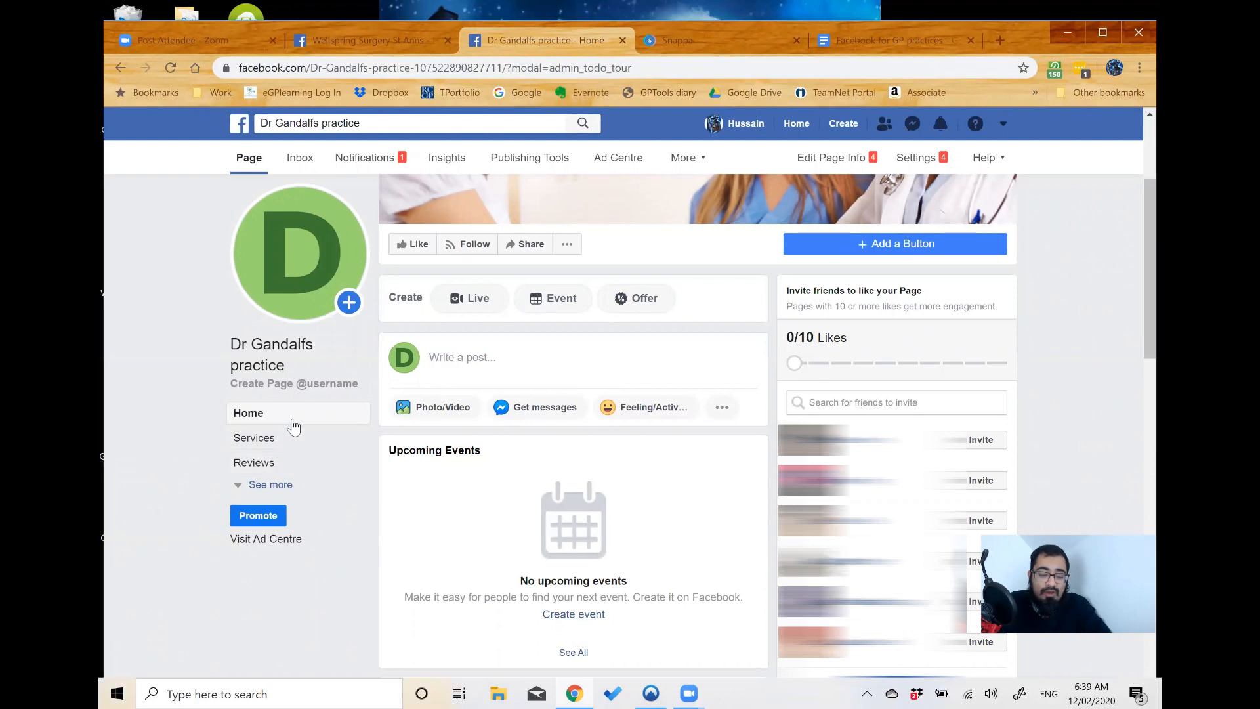
- Expand the page's list of sections and look through the home page's events and posts
left_click(272, 486)
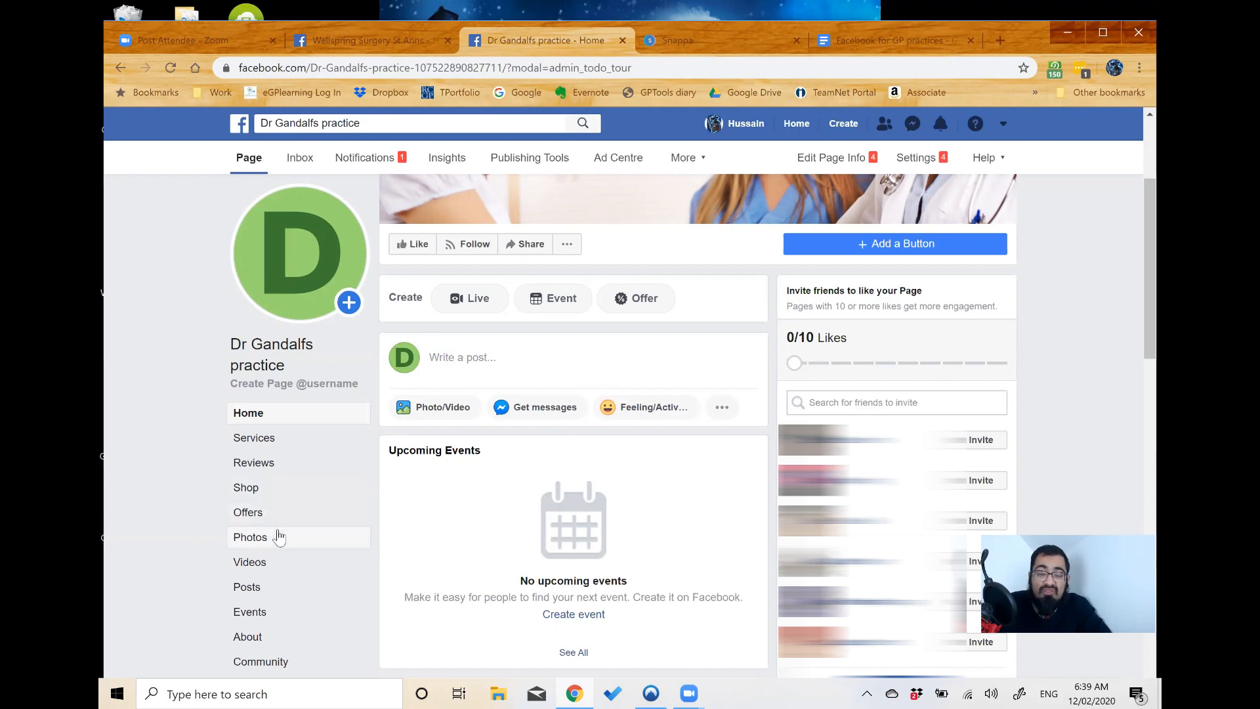
scroll(517, 517, "down", 3)
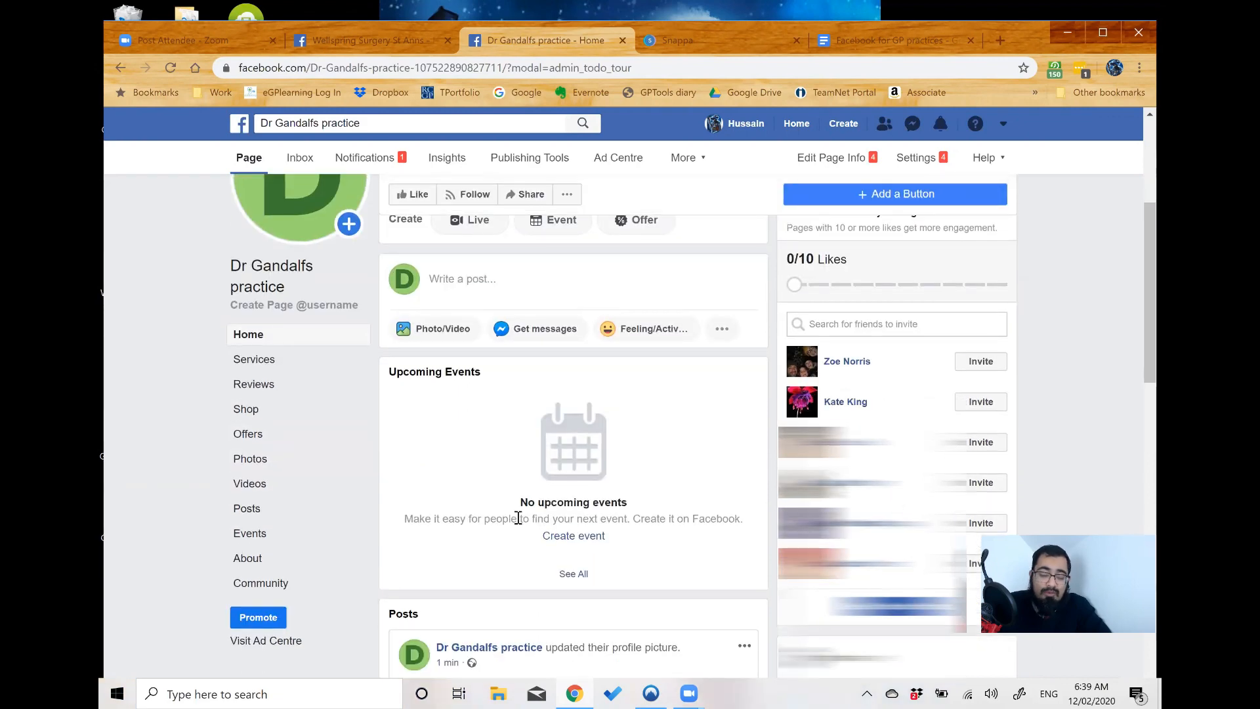
scroll(517, 517, "down", 6)
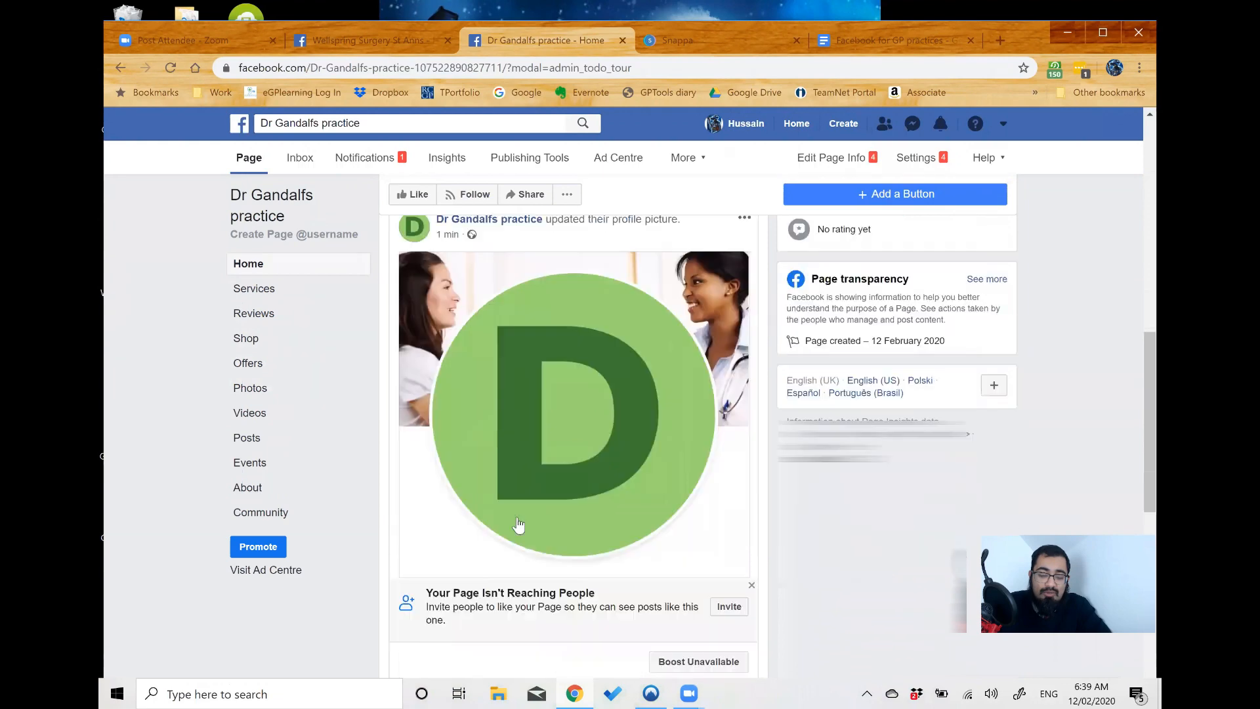
scroll(517, 522, "down", 7)
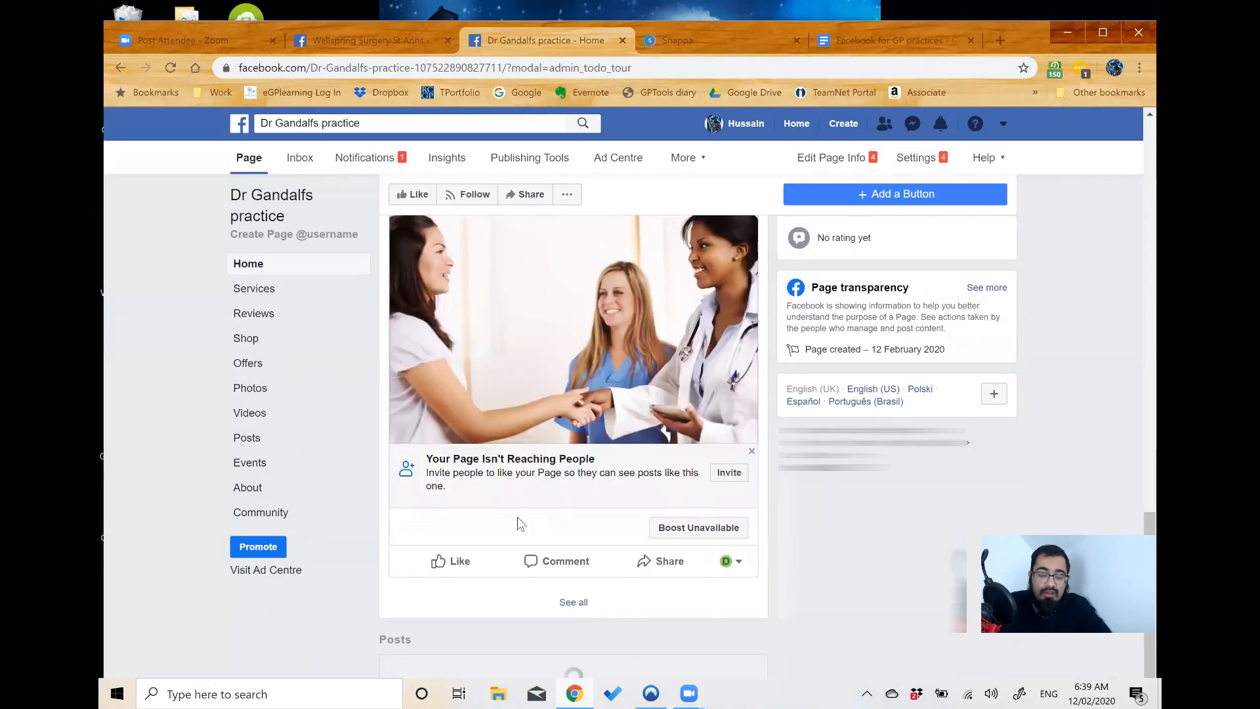
scroll(517, 523, "down", 7)
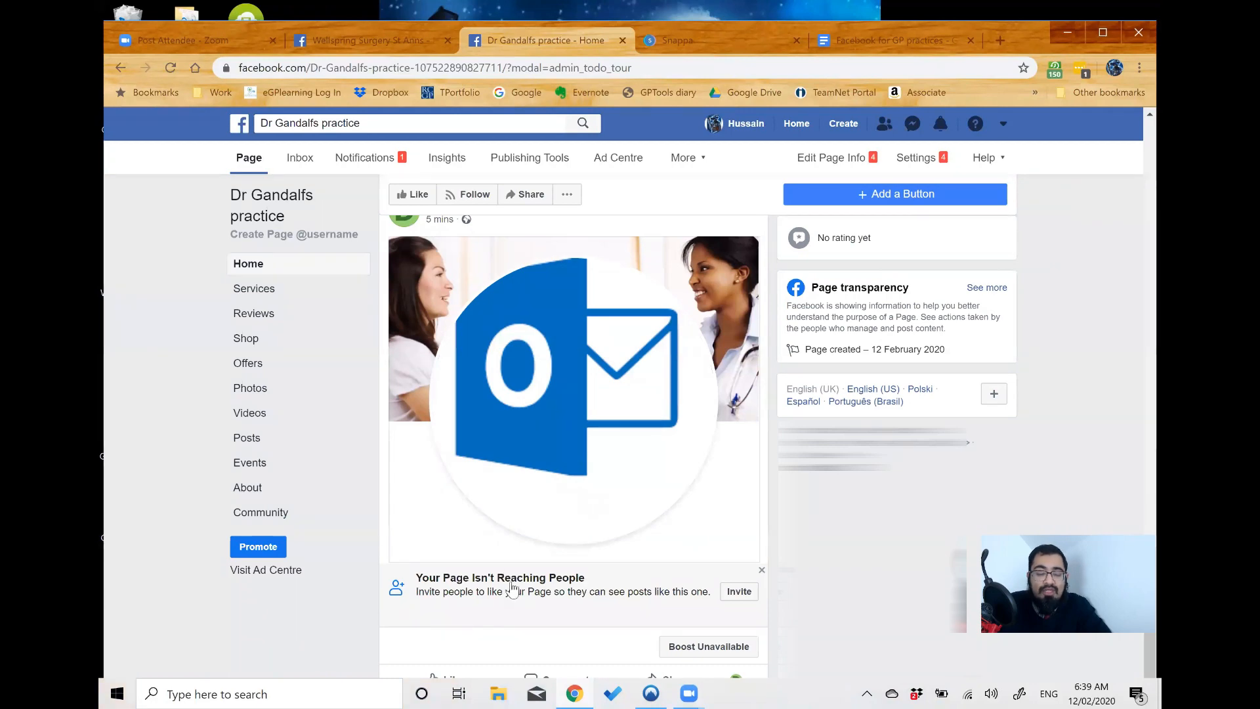
scroll(505, 584, "up", 8)
scroll(513, 588, "up", 10)
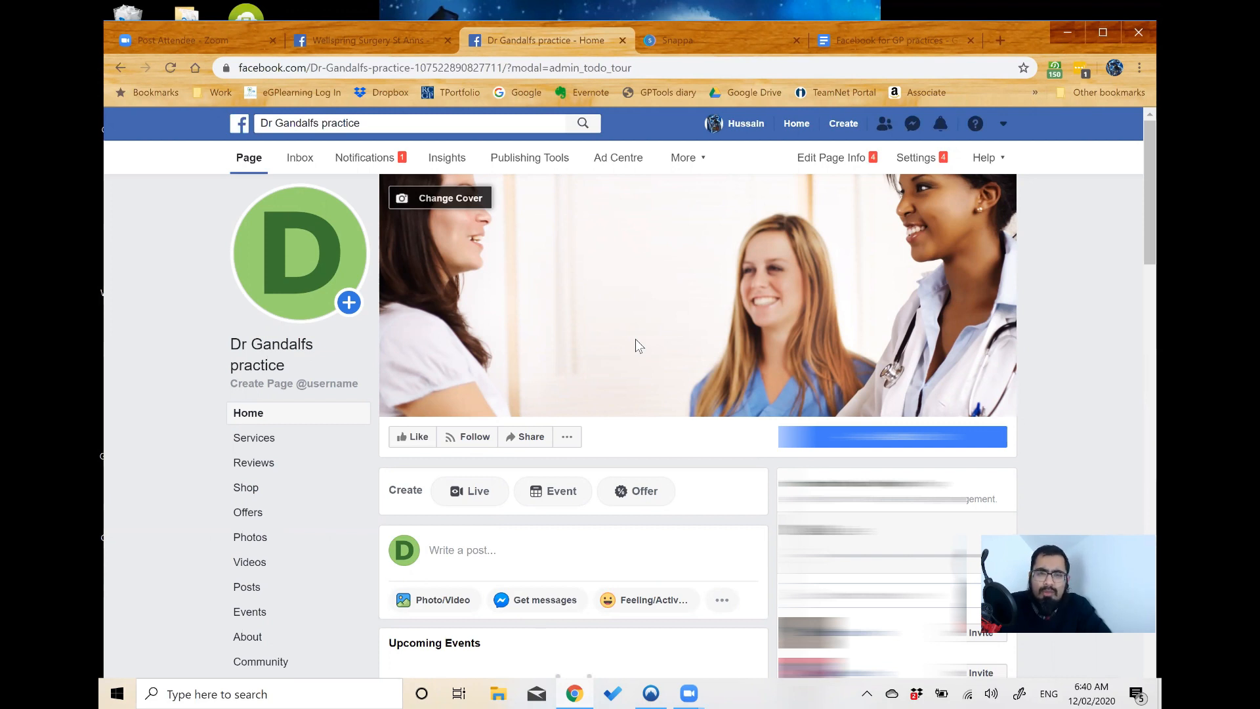
- Switch to Snappa and start a Facebook Cover Photo graphic from the featured "Social Media Marketing Master Class" template
left_click(698, 46)
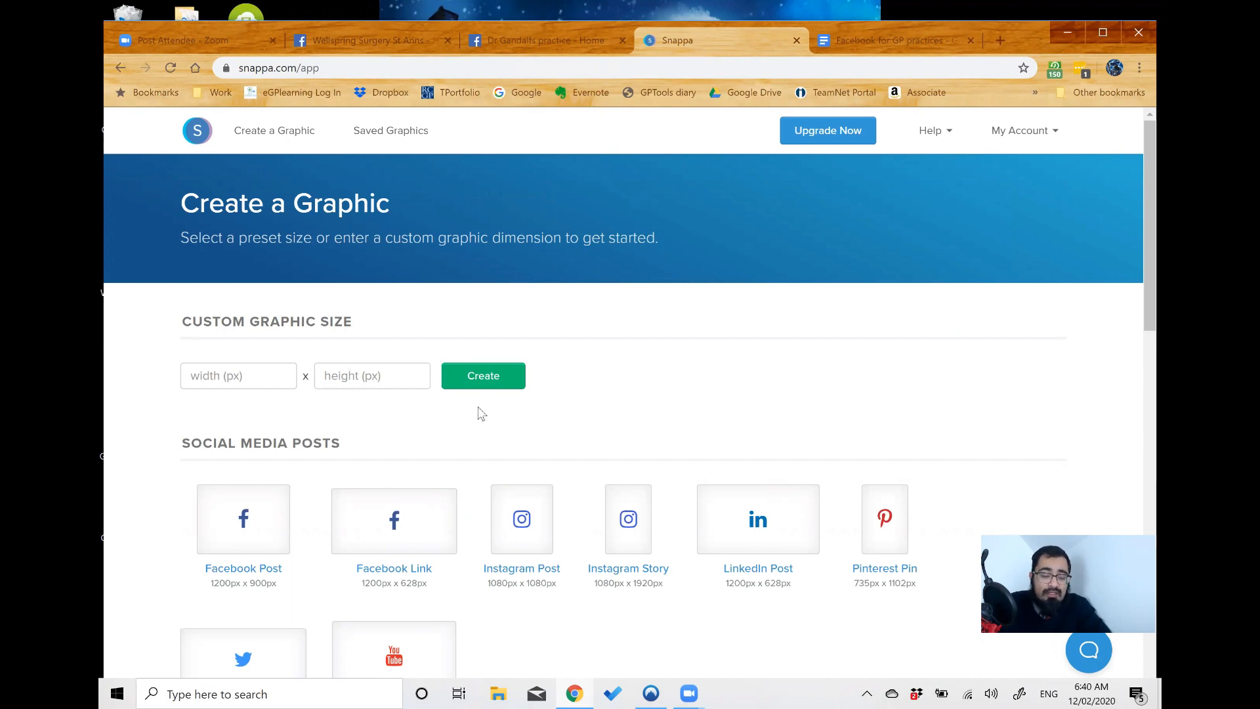
scroll(481, 414, "down", 1)
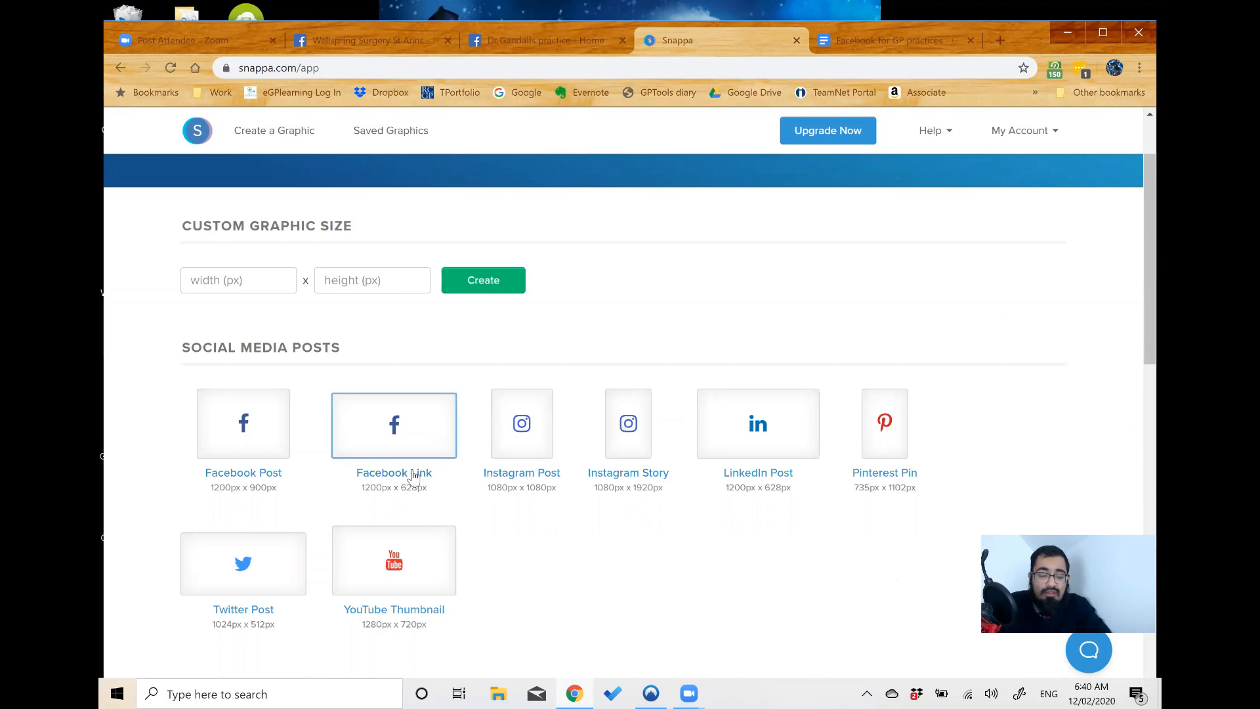
scroll(392, 372, "up", 1)
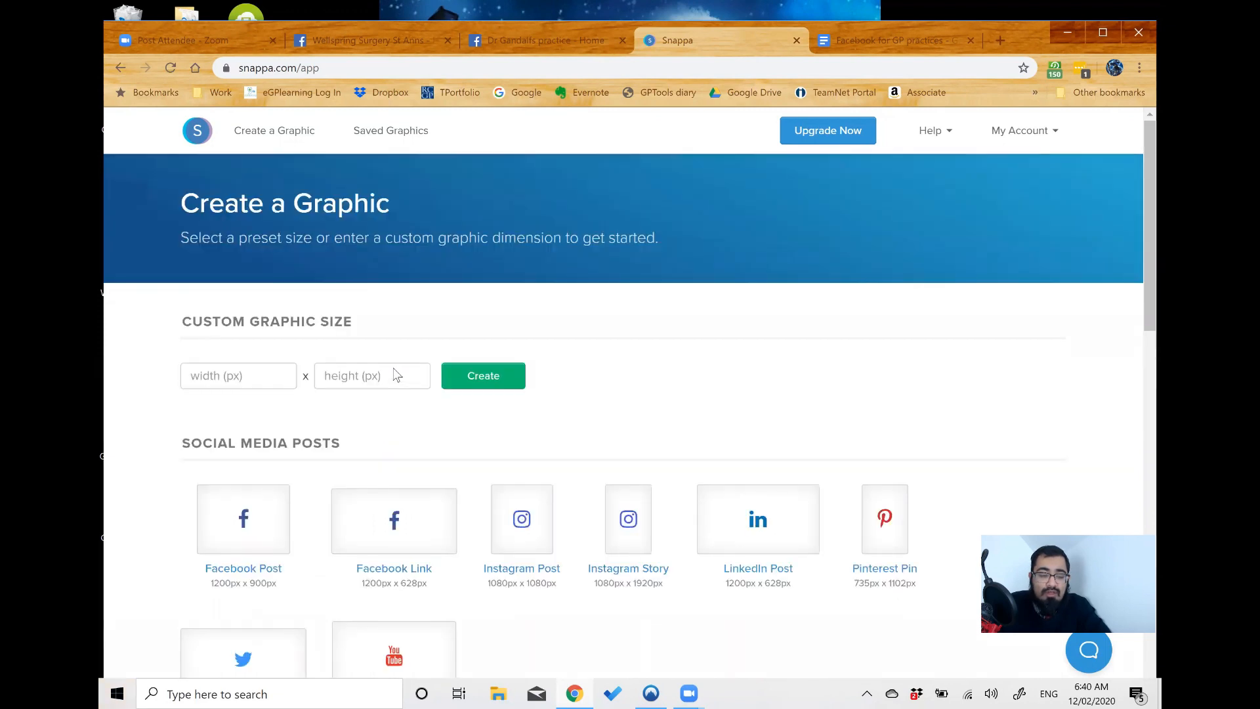
left_click(278, 132)
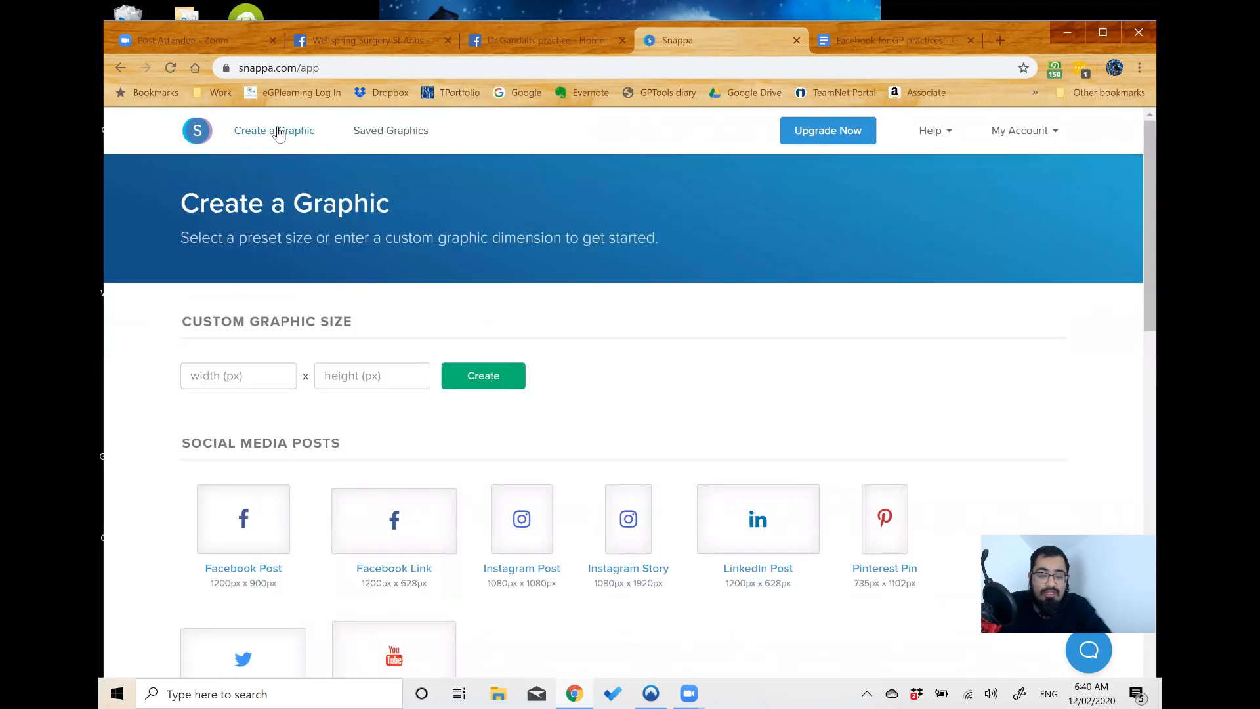
scroll(266, 297, "down", 1)
scroll(266, 296, "down", 1)
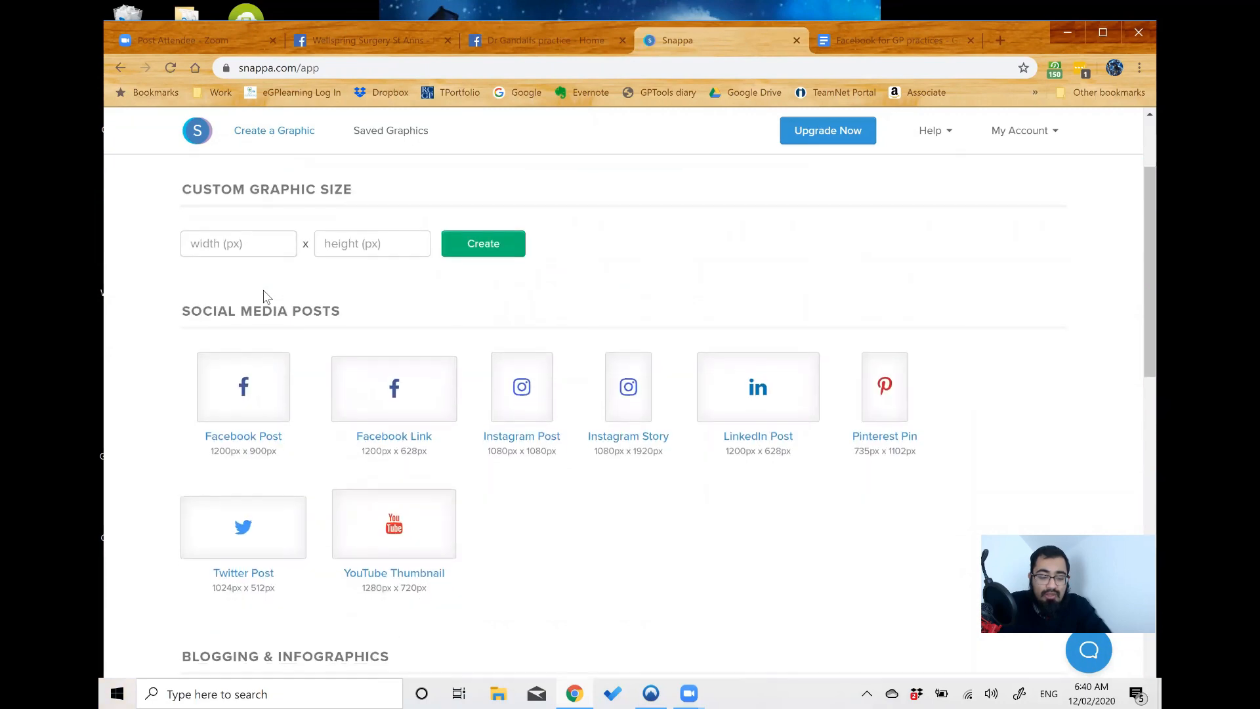
scroll(265, 296, "down", 8)
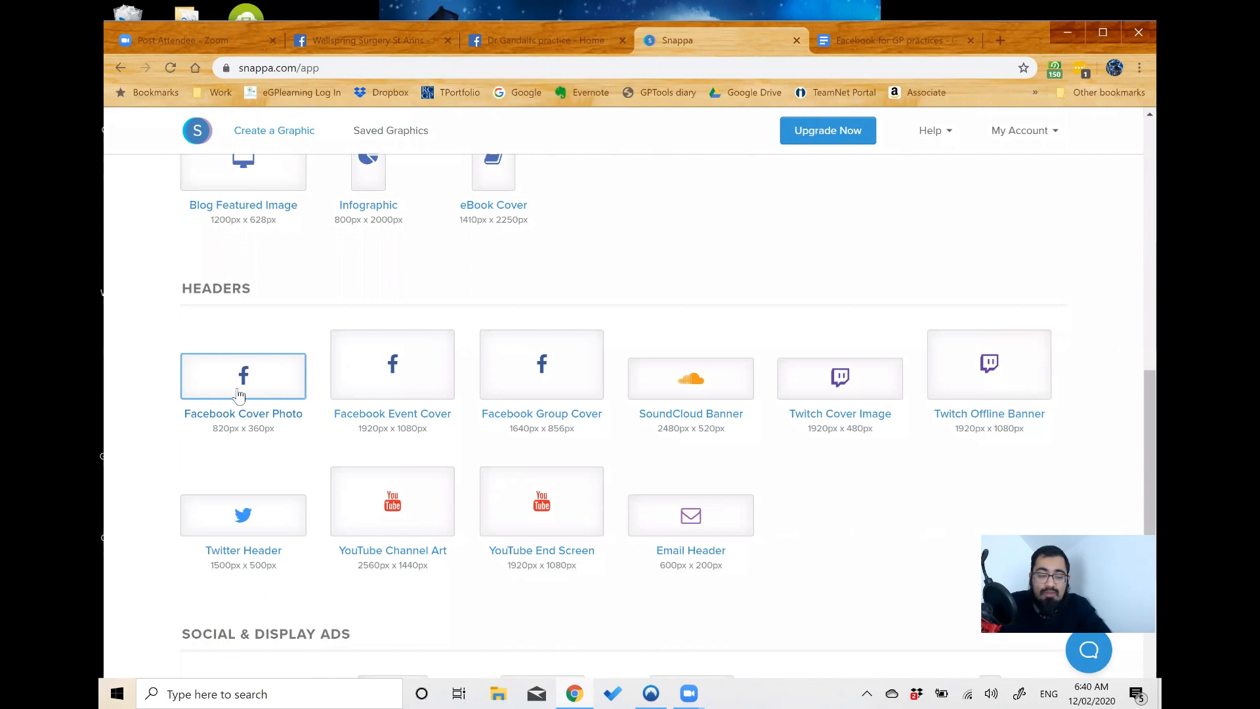
left_click(239, 394)
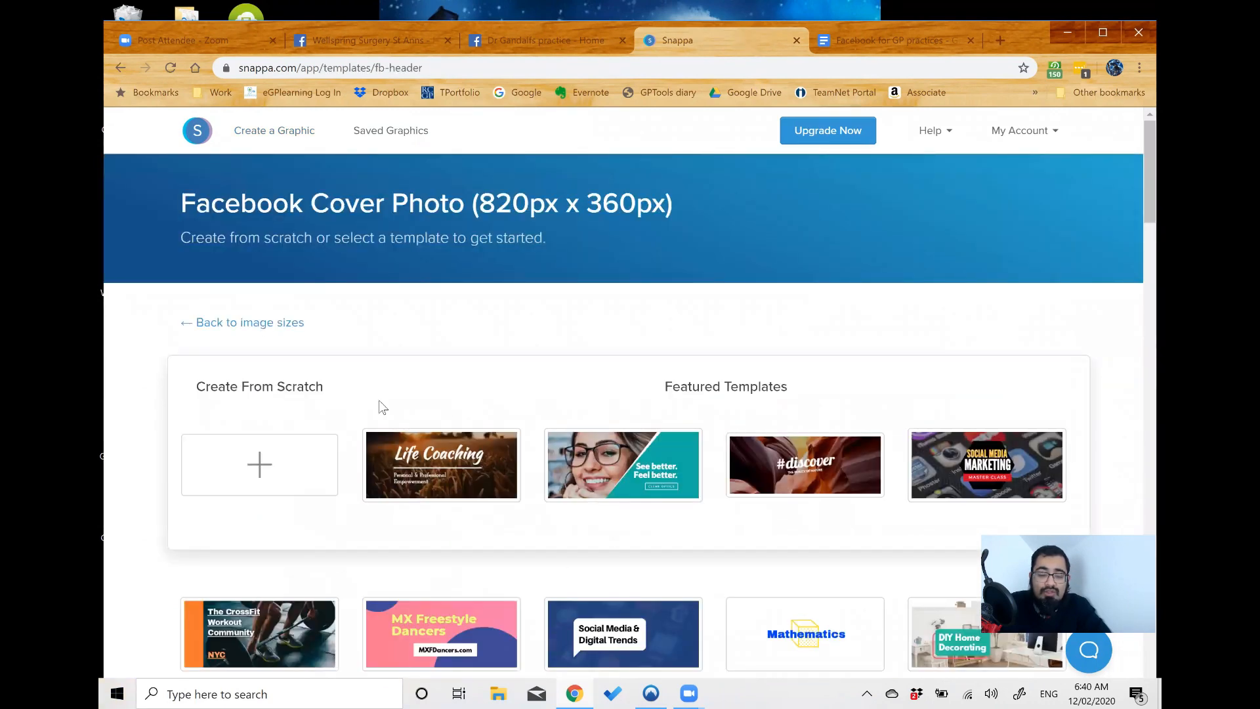
scroll(382, 406, "down", 2)
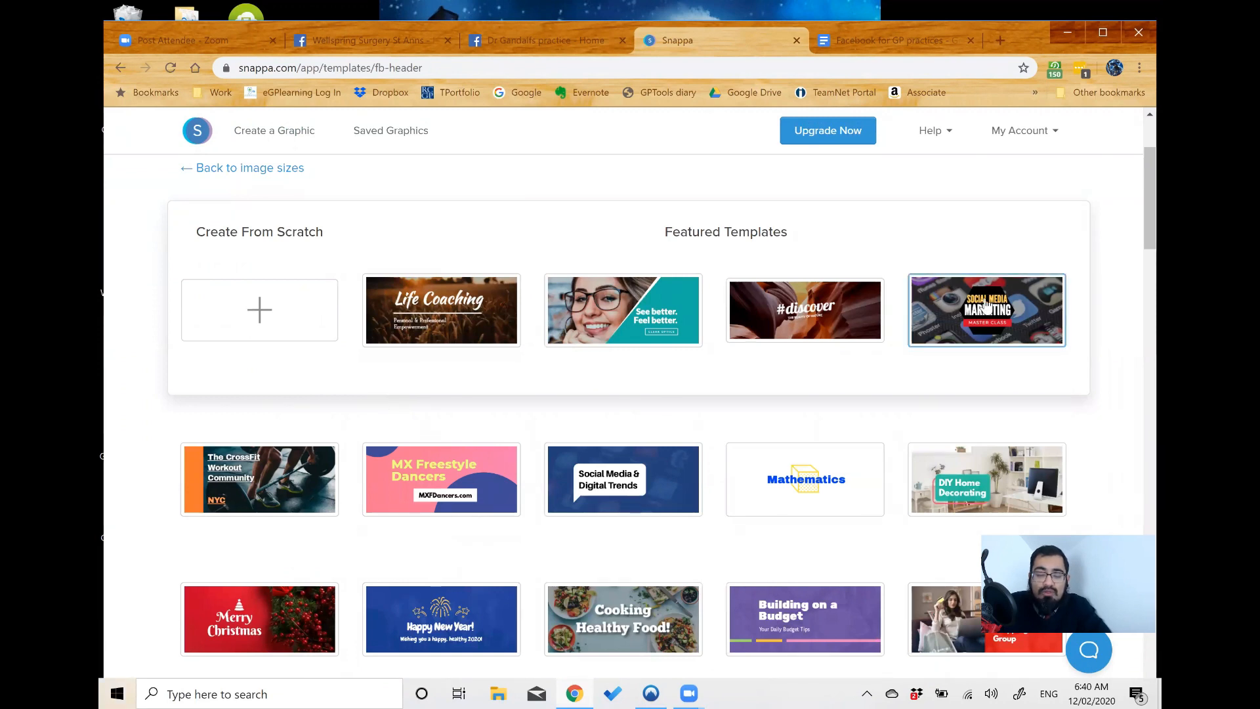
left_click(988, 307)
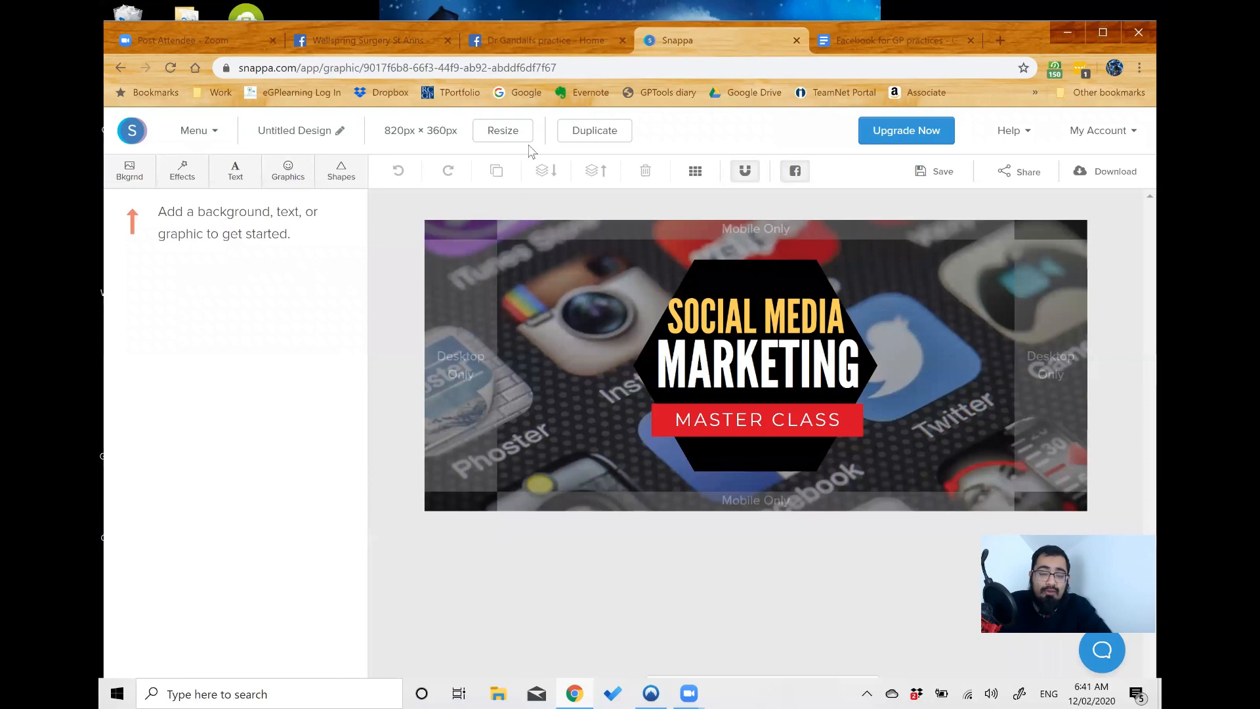
- Return to the Facebook page and disable posts by other people in its visitor post settings, saving the change
left_click(535, 34)
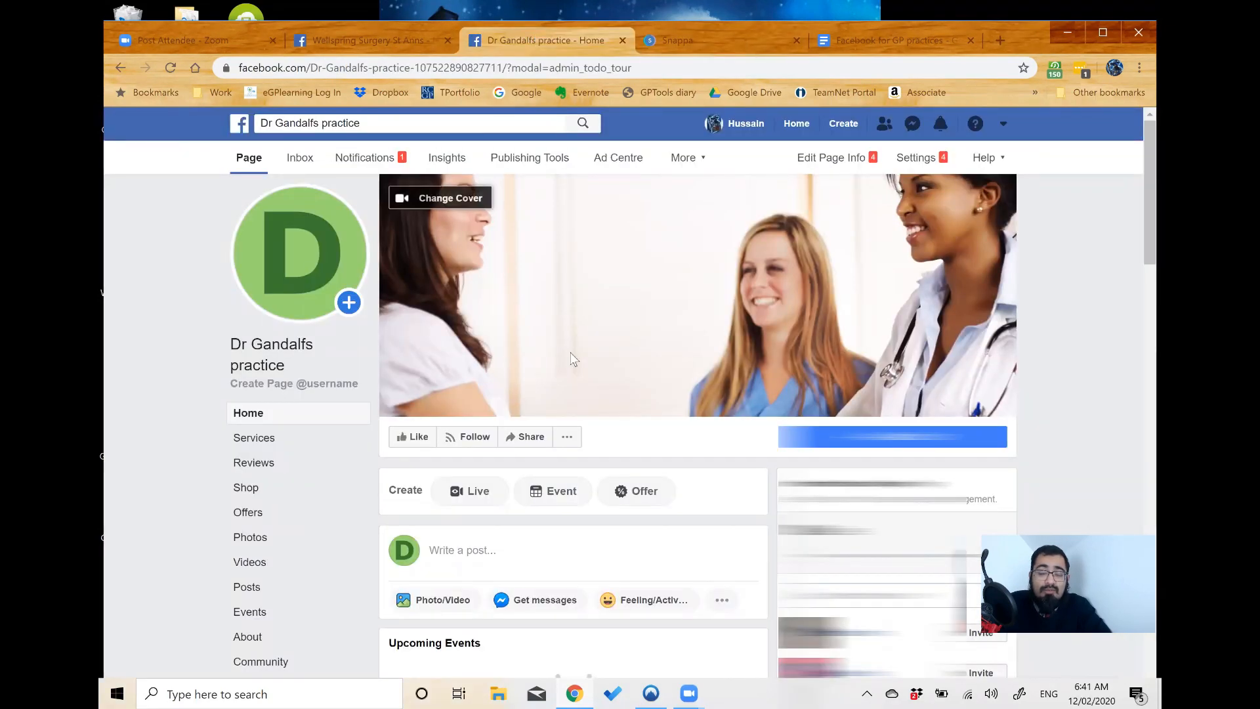
left_click(908, 164)
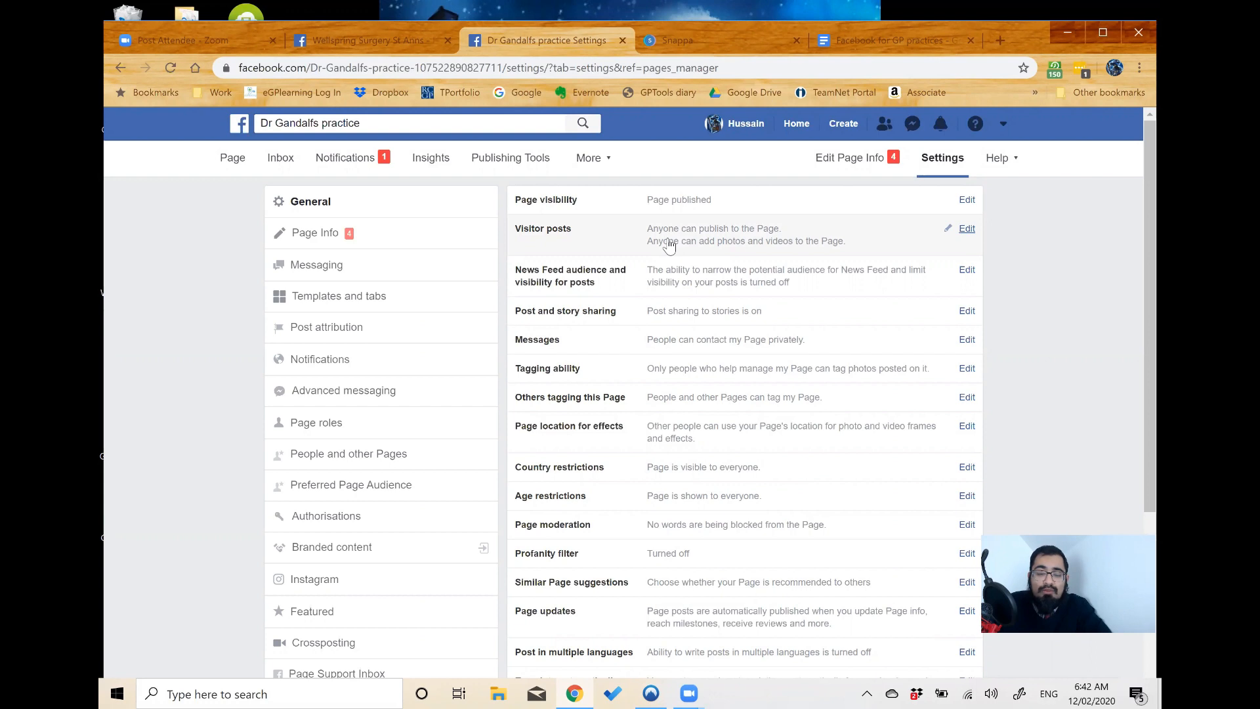
left_click(967, 229)
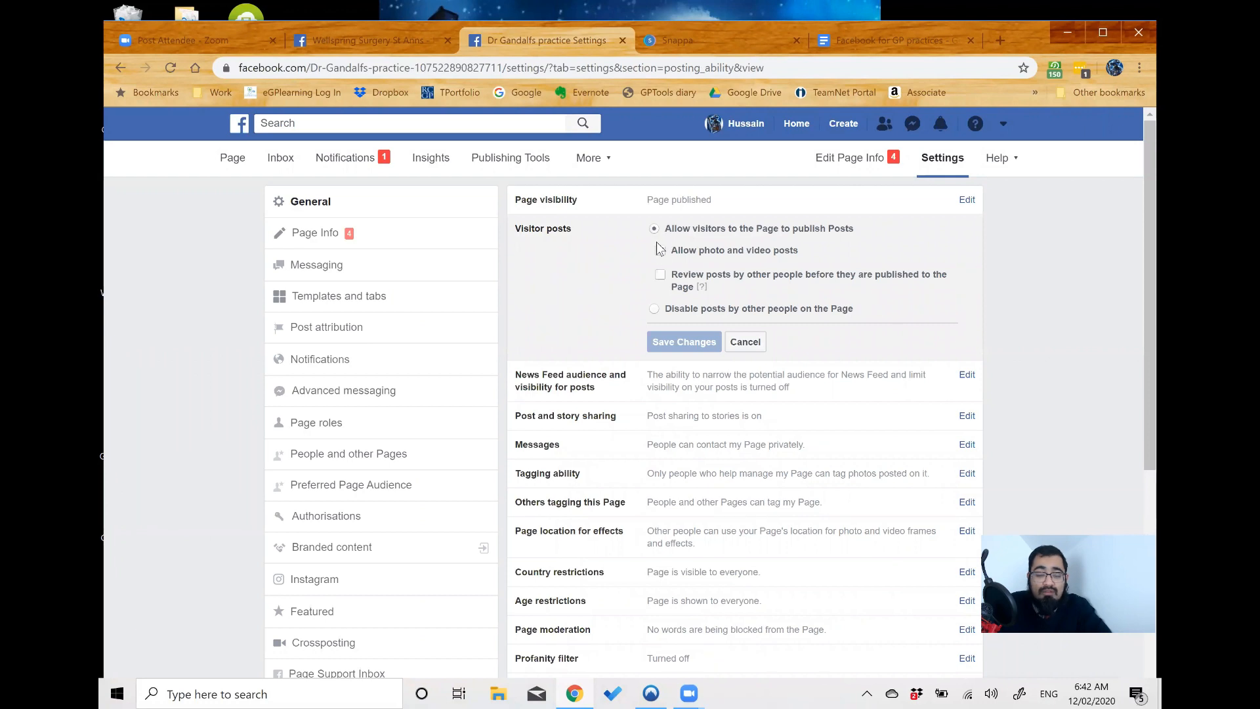
left_click(656, 309)
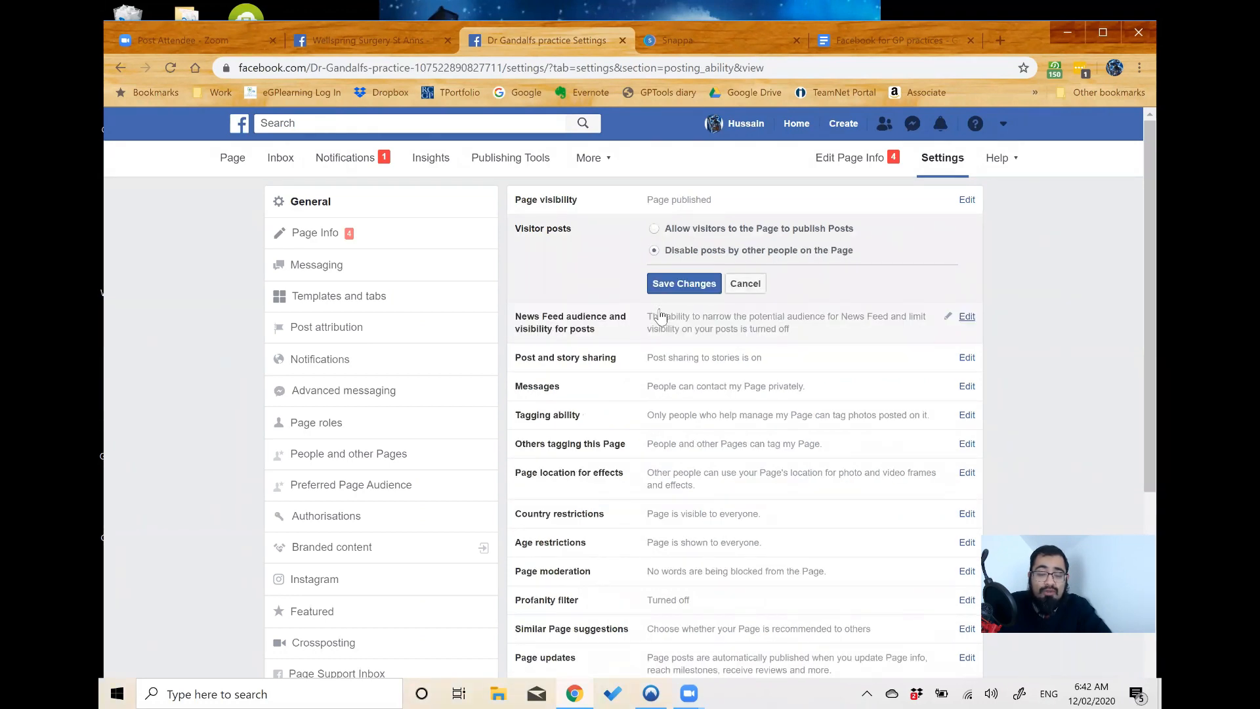
left_click(677, 285)
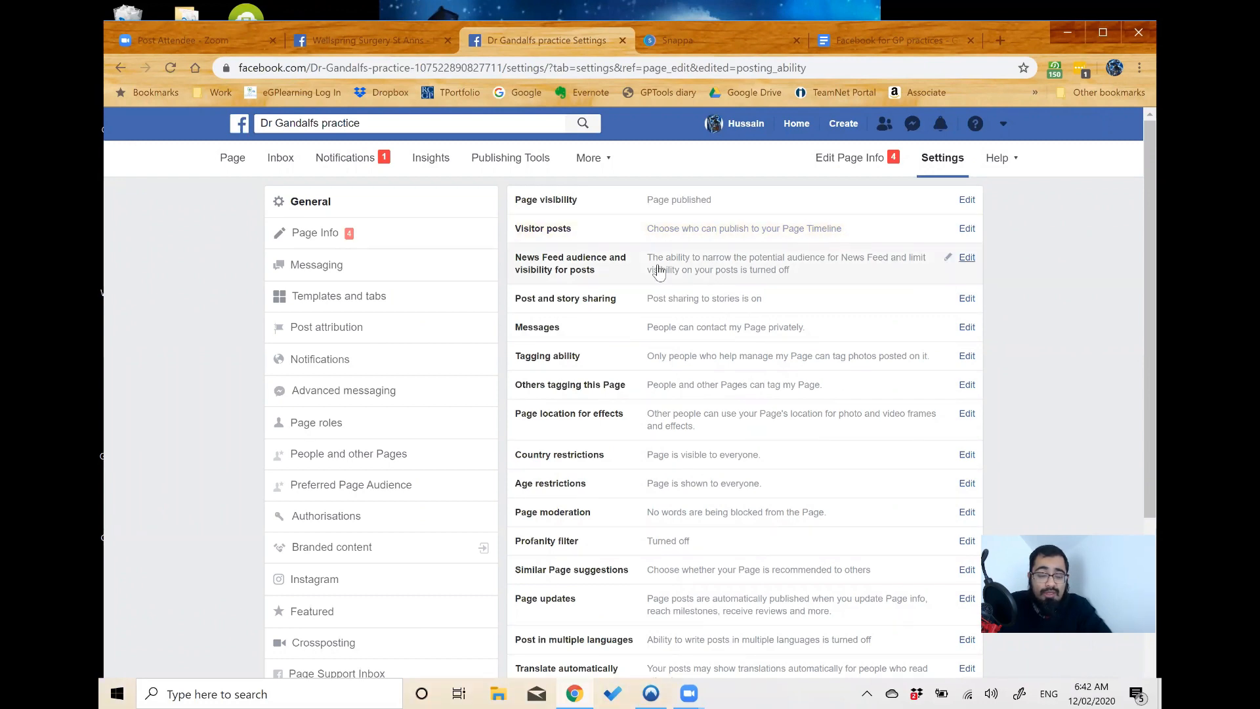
- Turn off private messages to the page by disallowing the Message button, and save the change
left_click(968, 328)
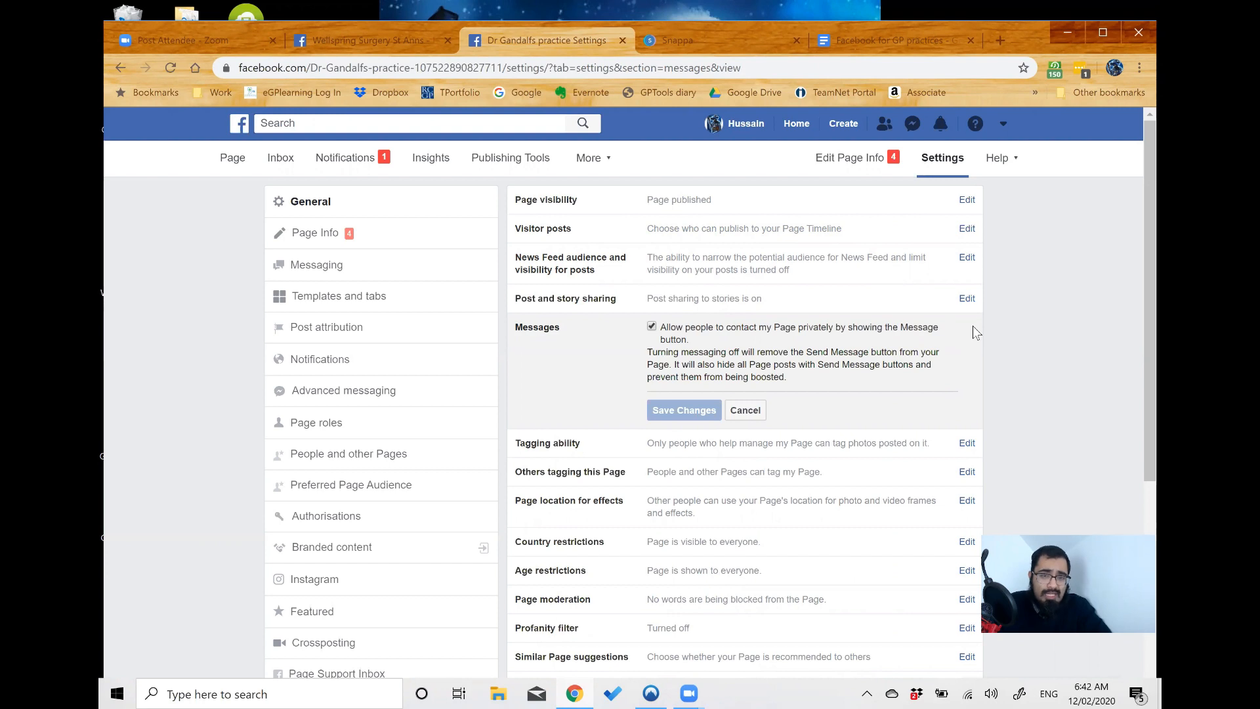
left_click(651, 327)
left_click(680, 410)
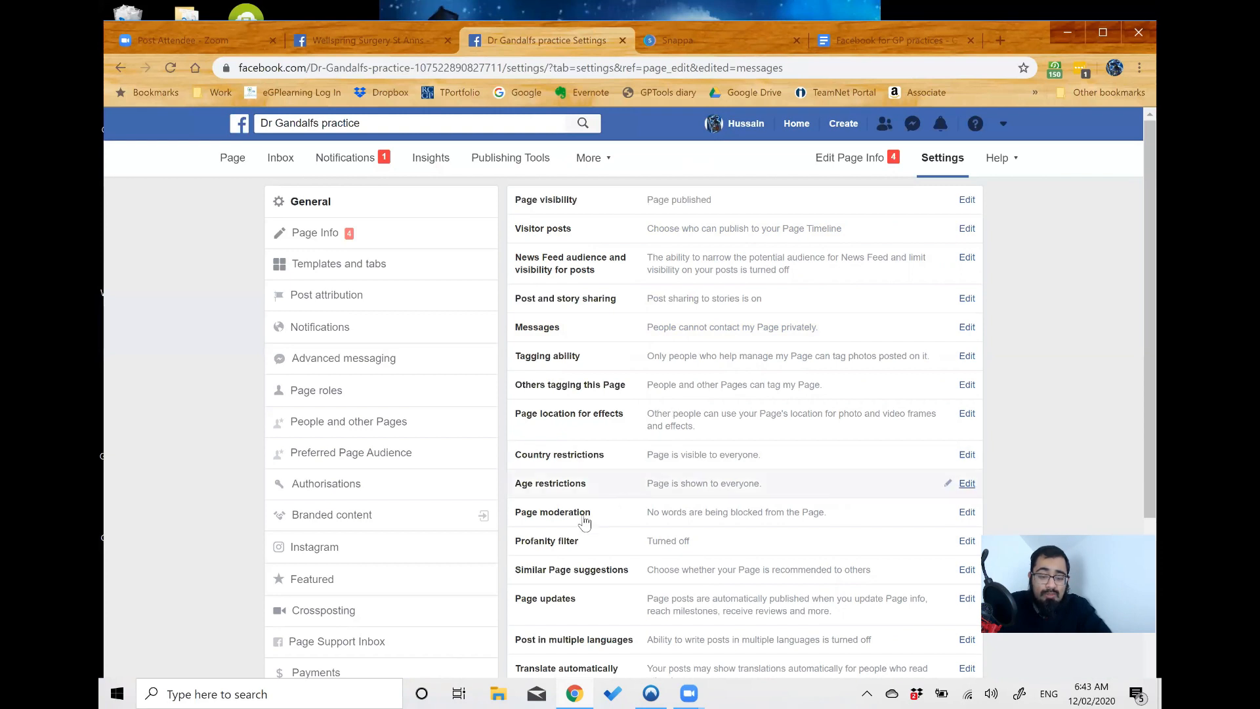
- Set the page's profanity filter to Medium and save the change
left_click(968, 542)
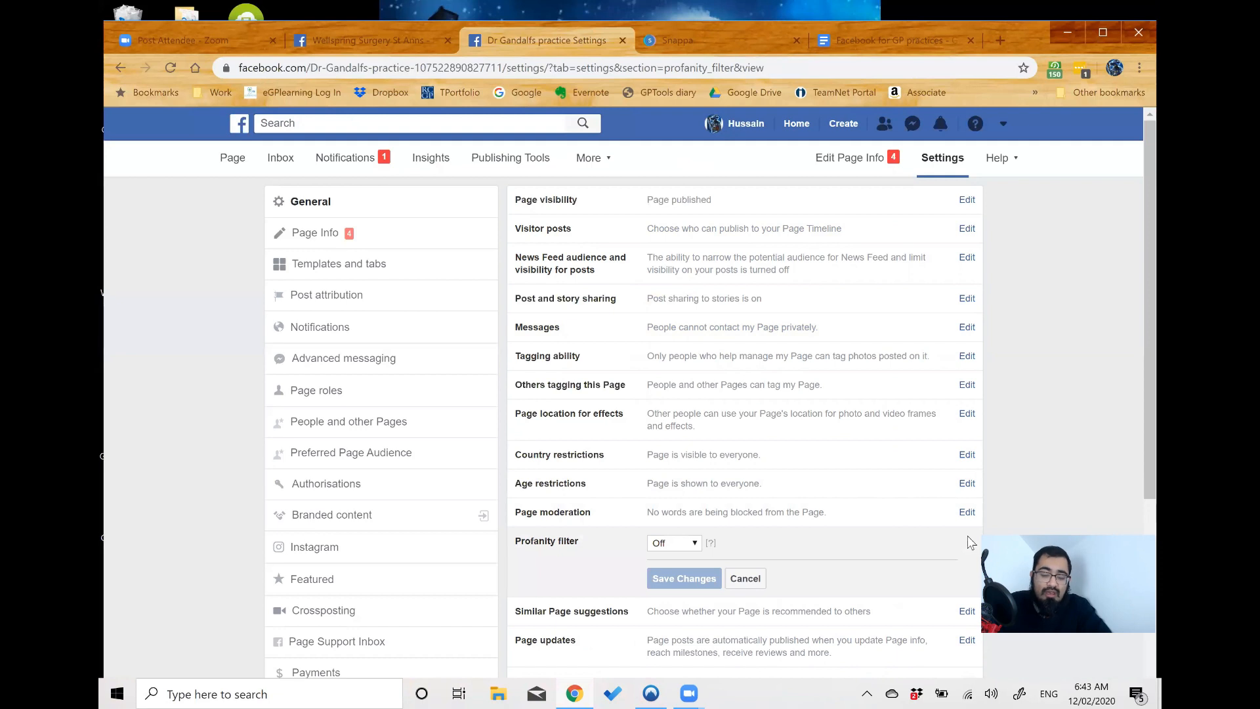
left_click(674, 543)
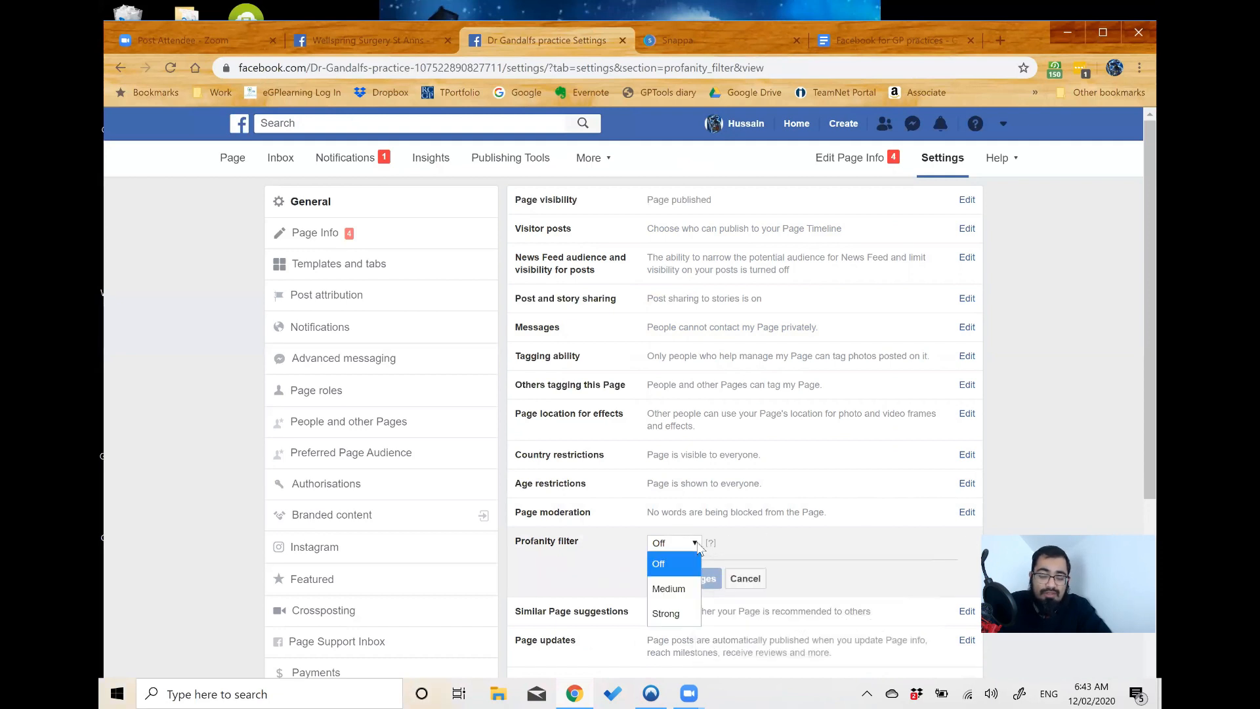
left_click(669, 589)
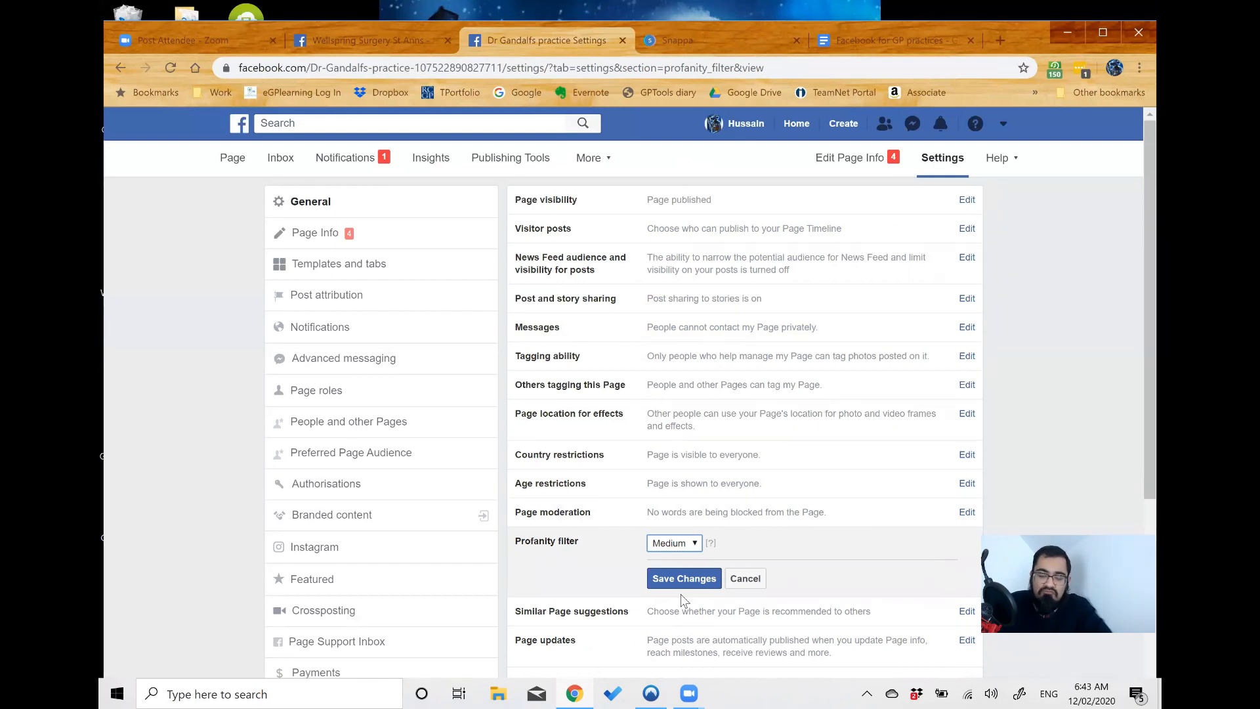
left_click(678, 586)
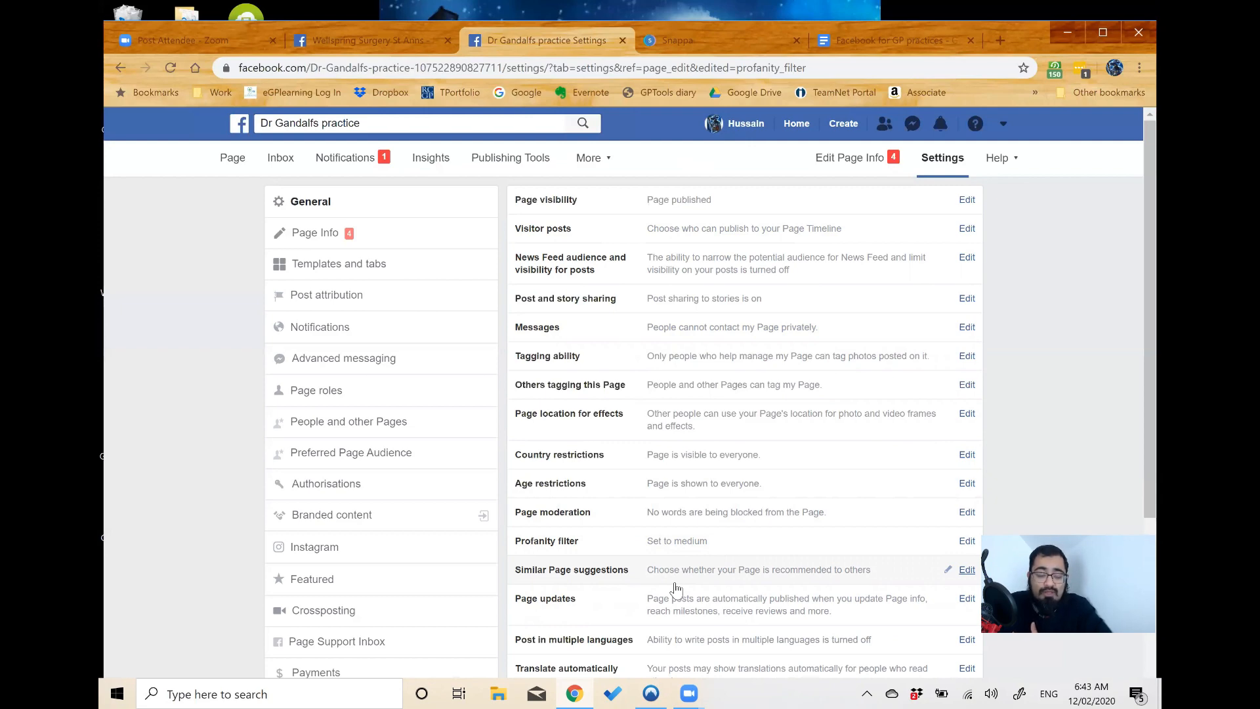
- Open the Page Info settings and look through the description, category, contact, location, hours, price range and privacy policy fields
scroll(675, 587, "down", 1)
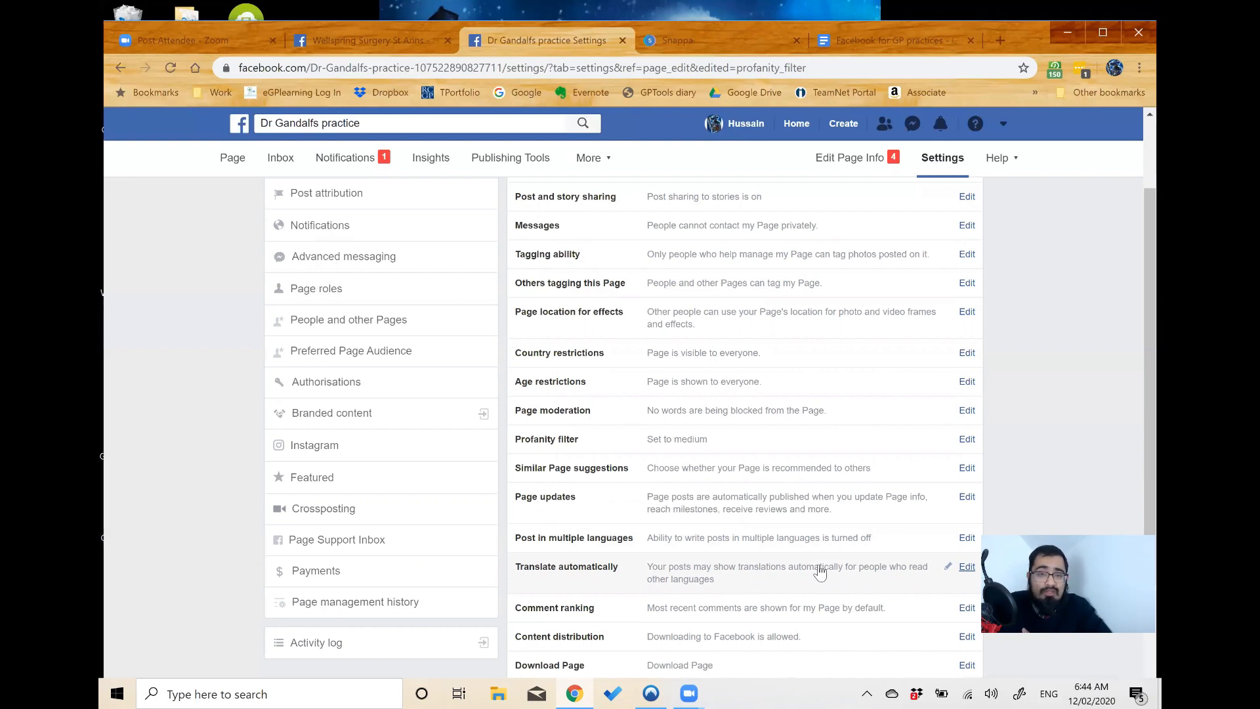
scroll(820, 573, "up", 2)
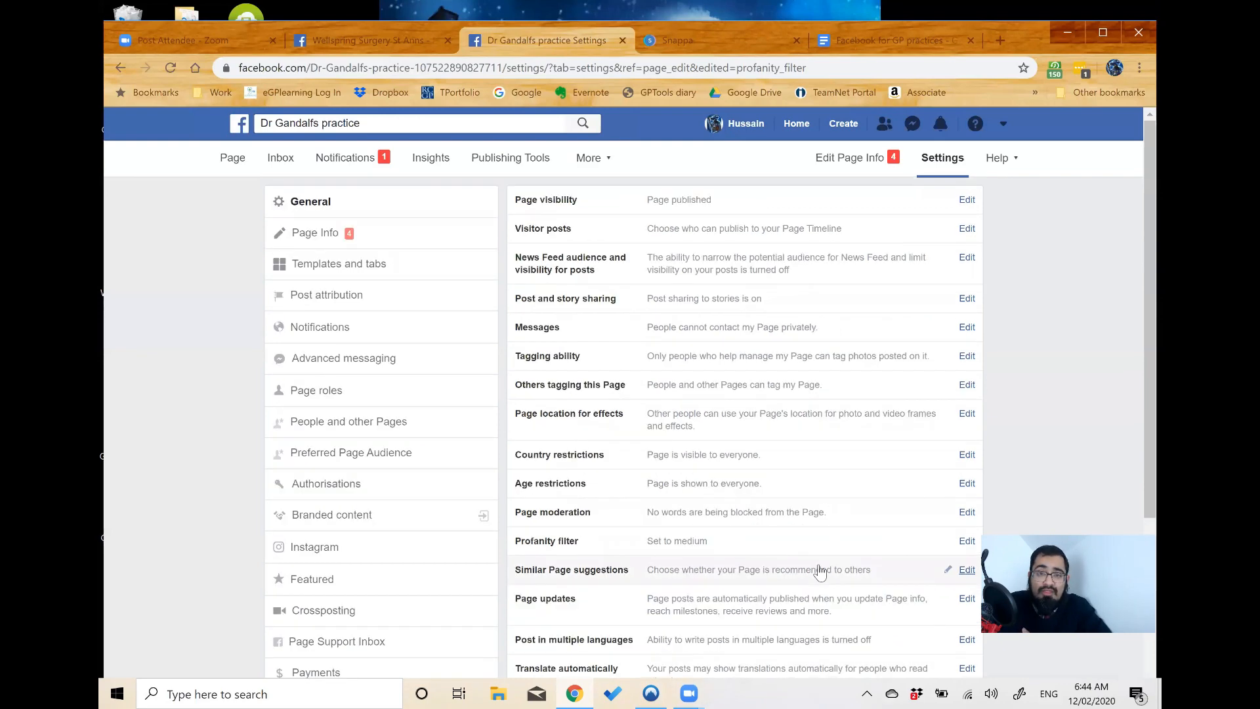
left_click(328, 233)
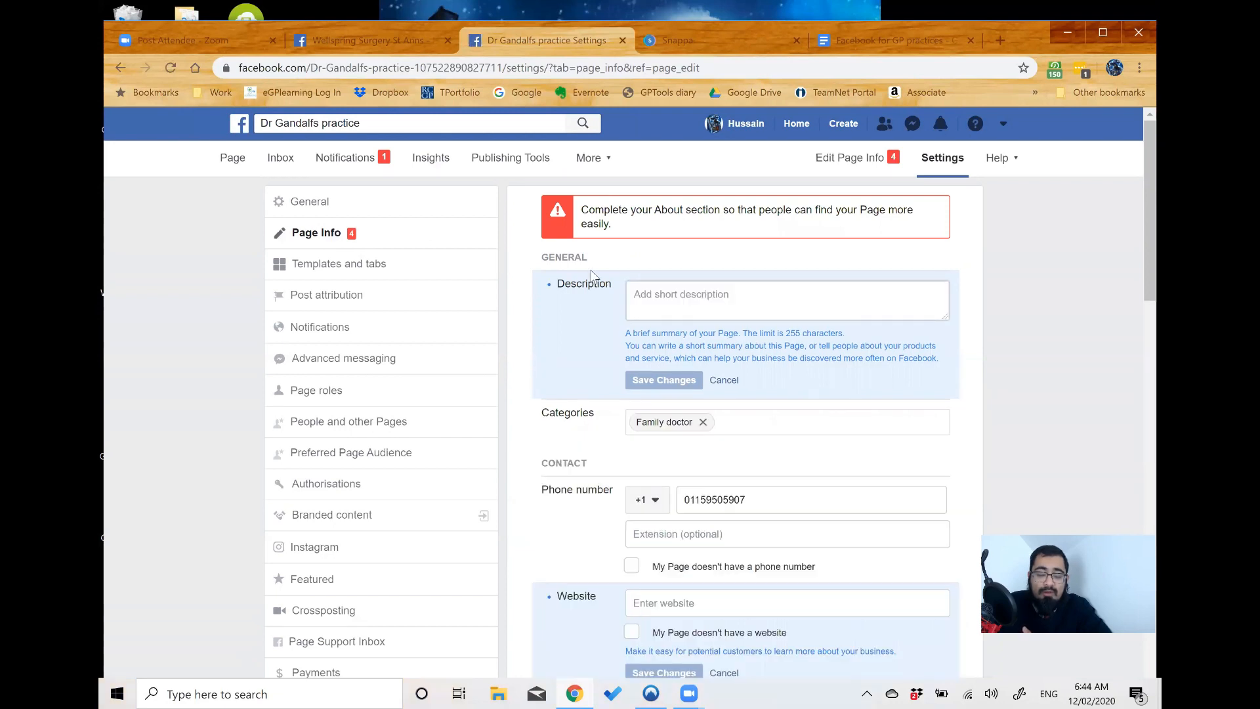
left_click(683, 295)
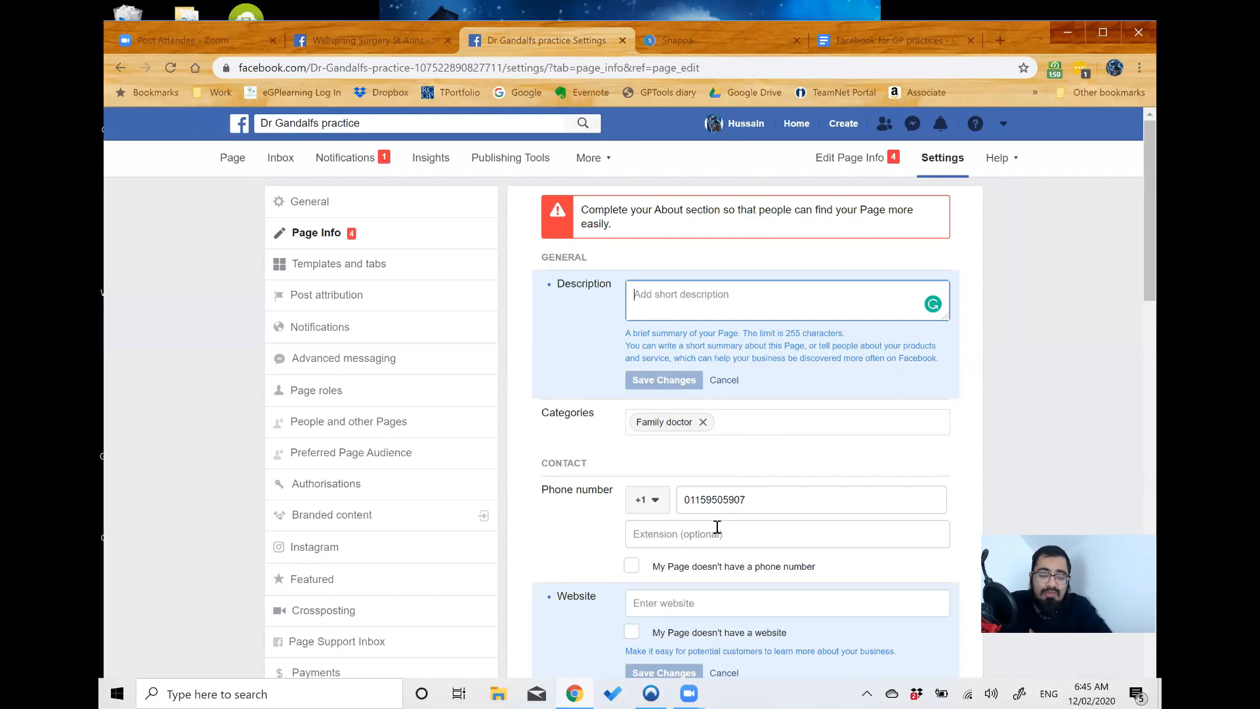
scroll(714, 523, "down", 1)
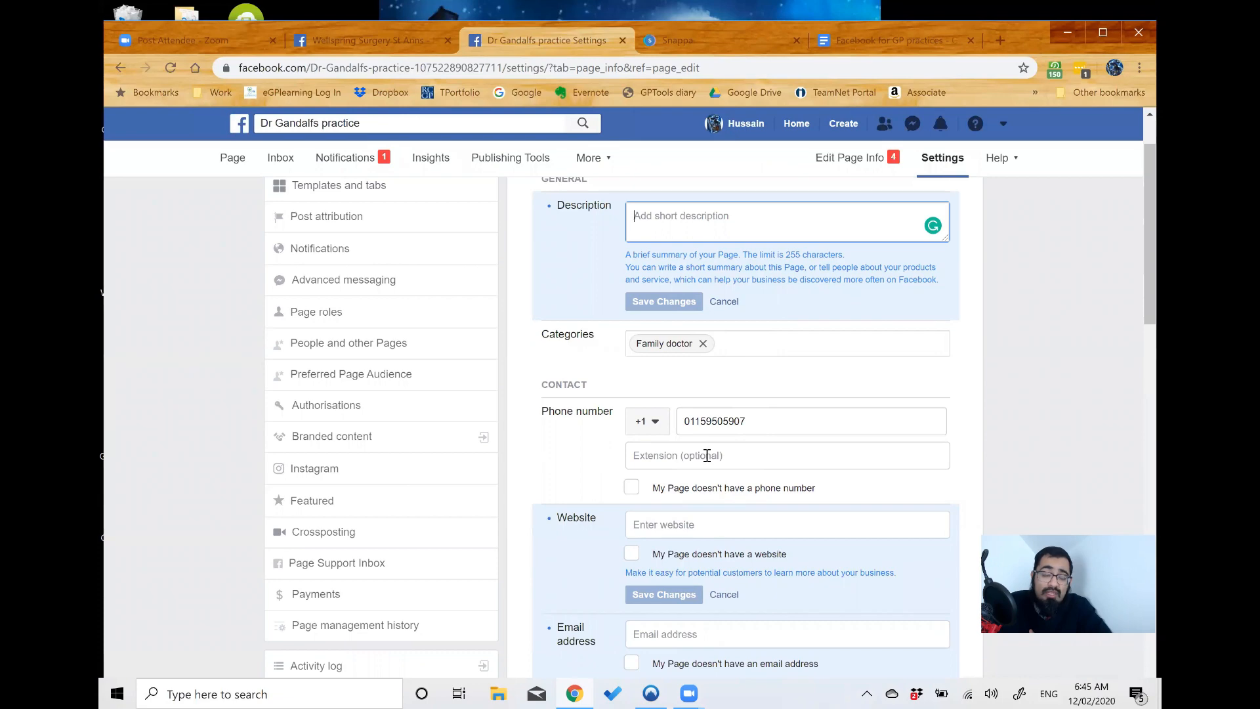
scroll(707, 455, "down", 2)
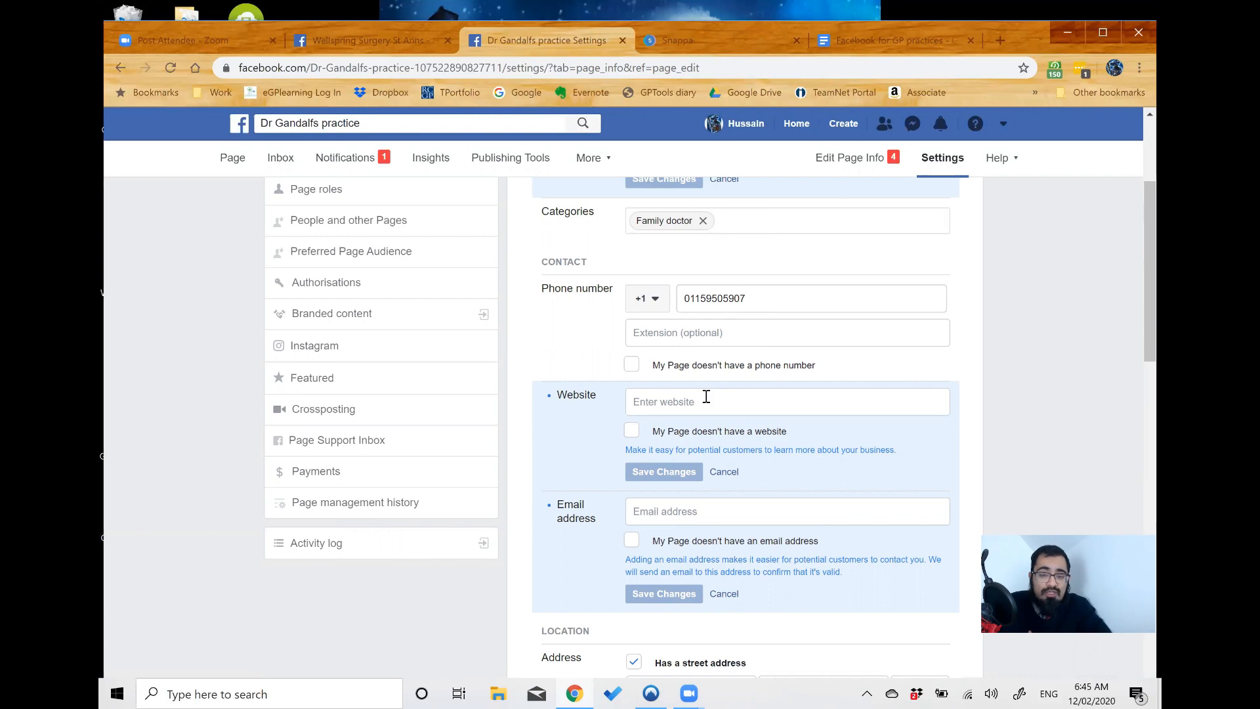
scroll(706, 396, "down", 4)
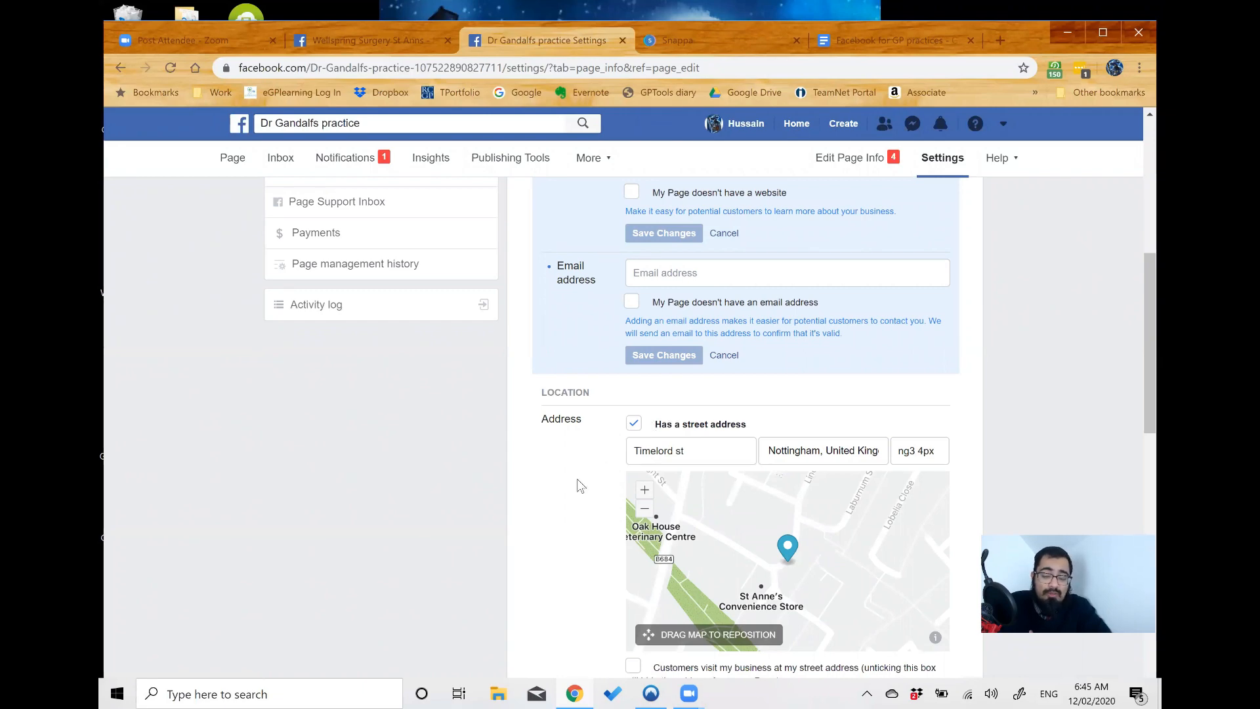
scroll(577, 478, "down", 4)
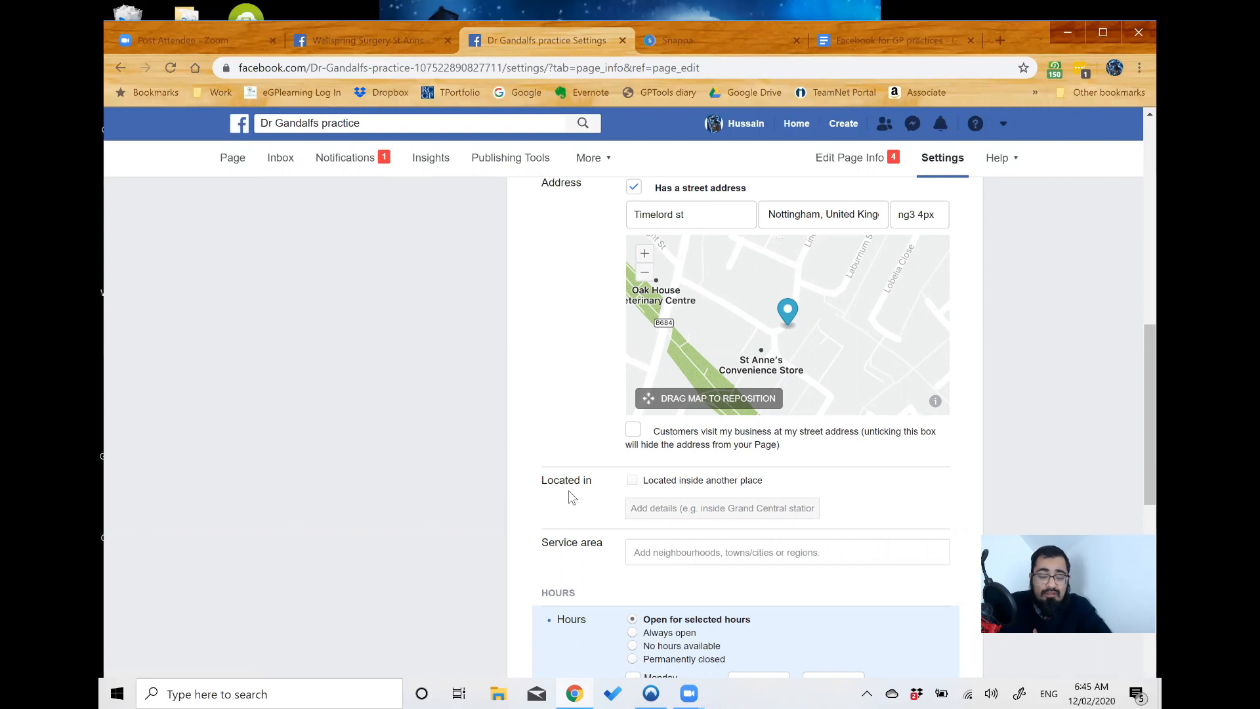
scroll(572, 497, "down", 1)
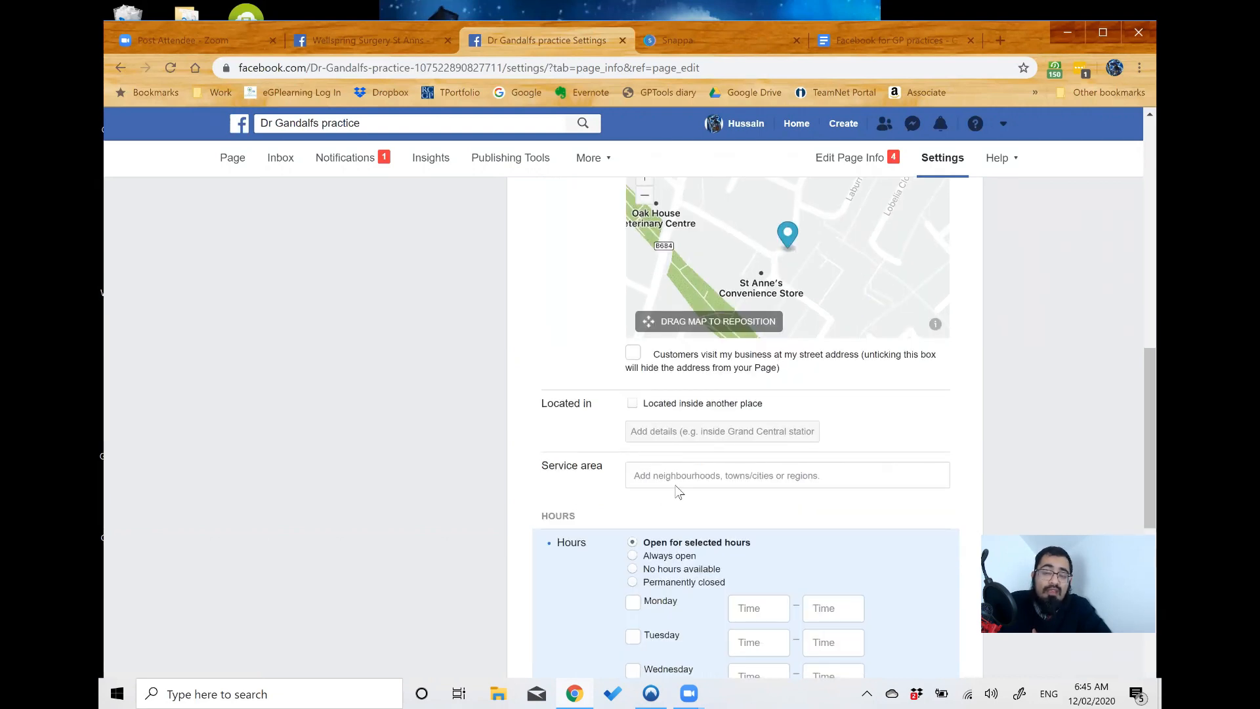
scroll(677, 492, "down", 2)
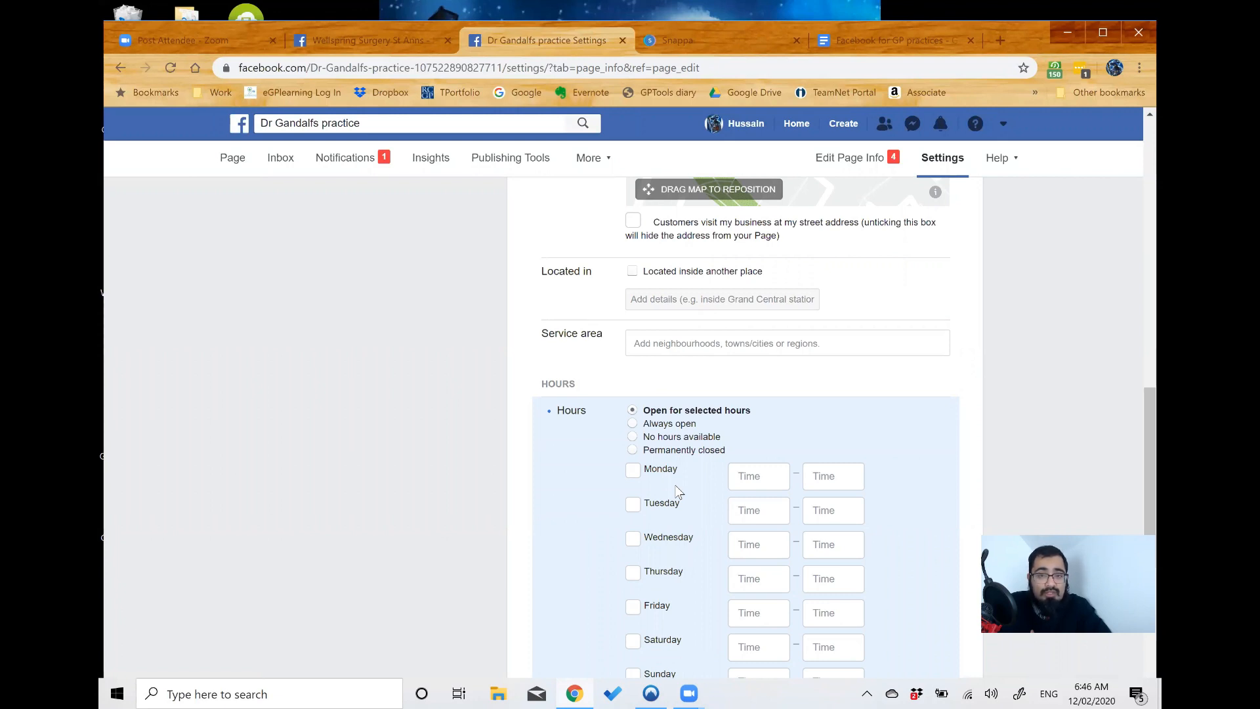
scroll(679, 492, "down", 1)
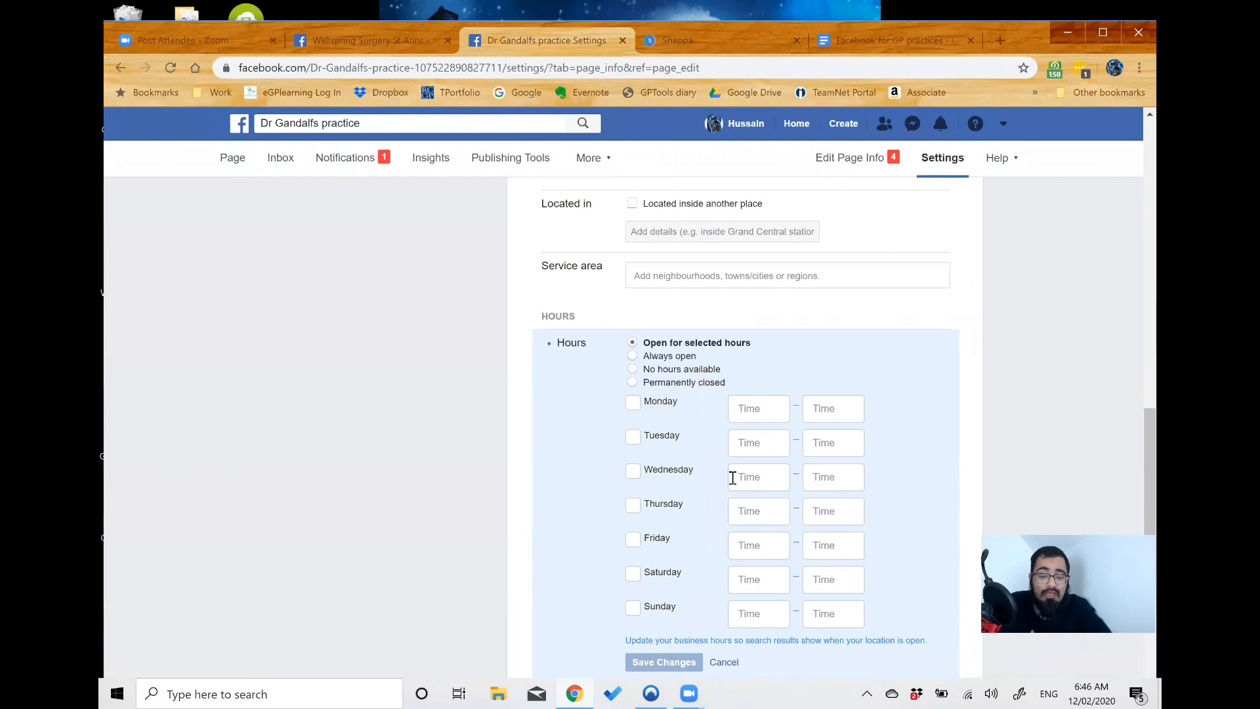
scroll(733, 477, "down", 3)
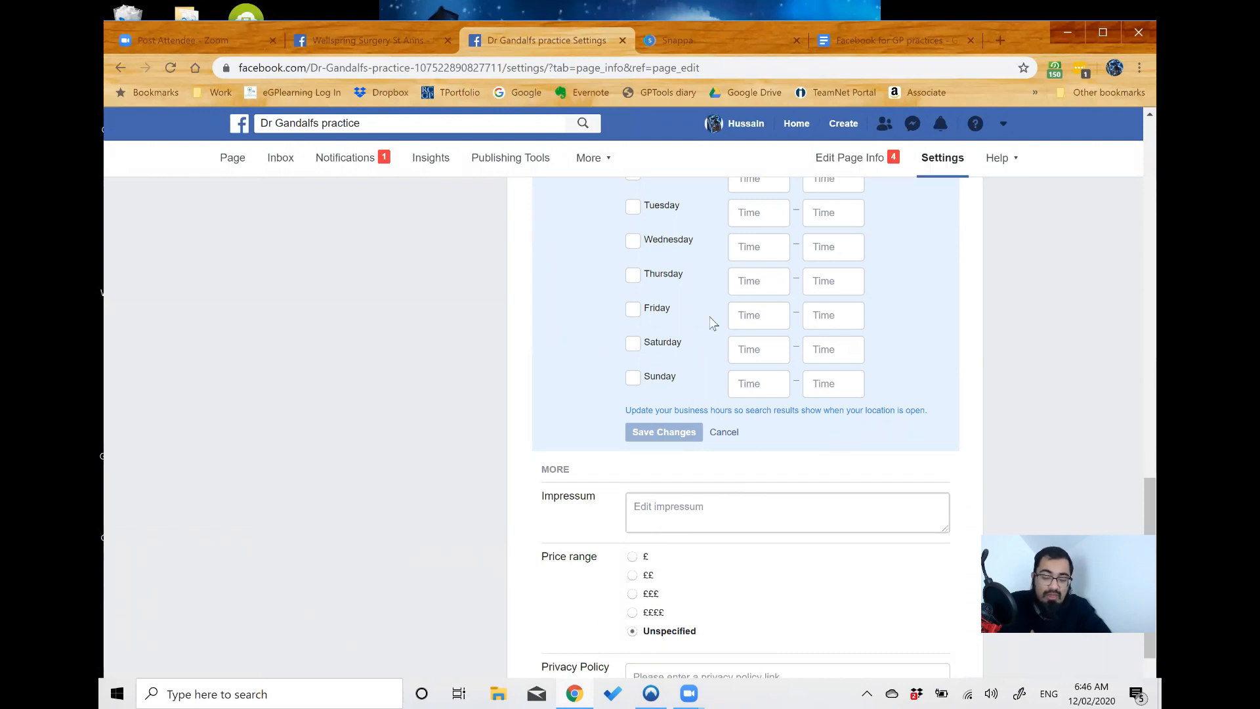
scroll(698, 388, "down", 2)
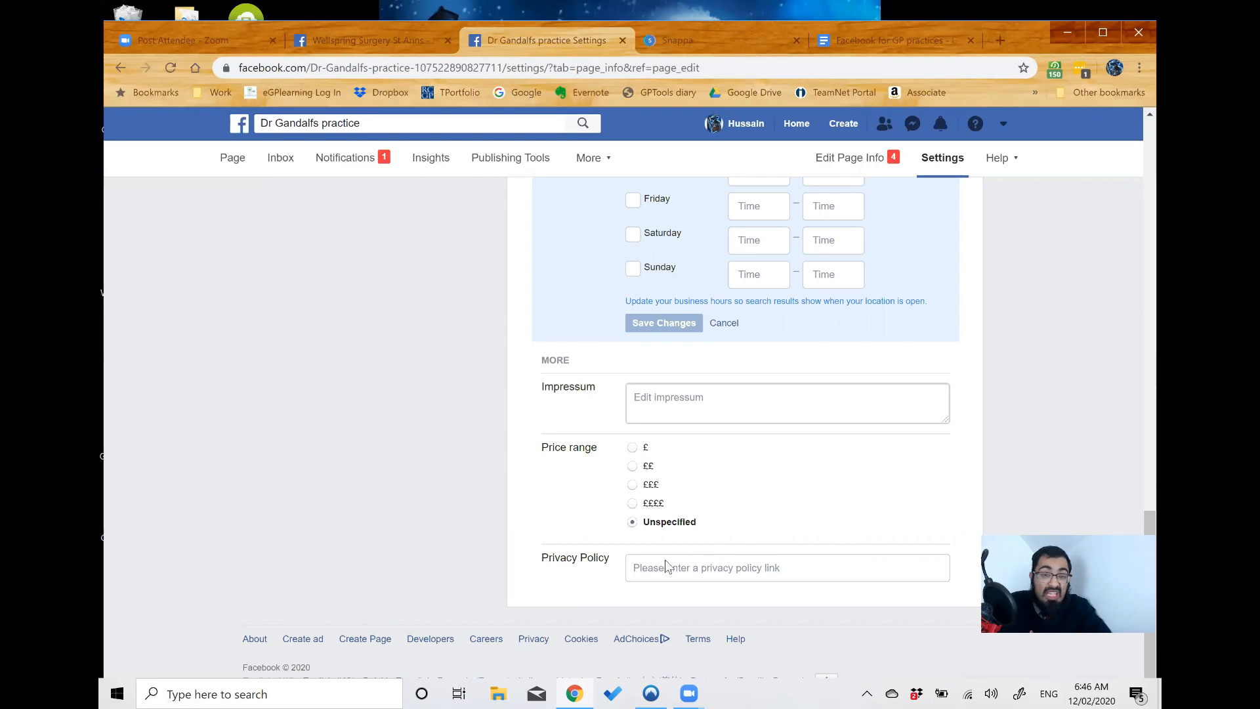
scroll(533, 499, "up", 3)
scroll(532, 499, "up", 12)
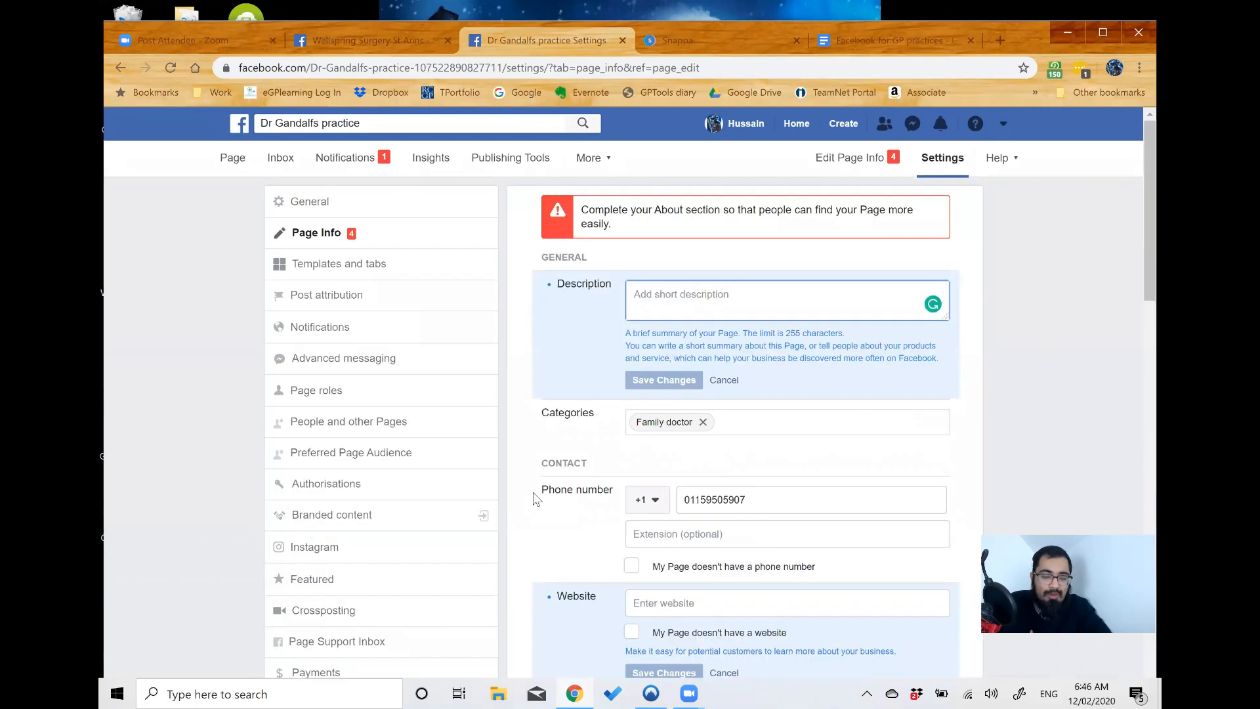
- Open the Templates and tabs settings and review the current template and the list of page tabs
left_click(377, 265)
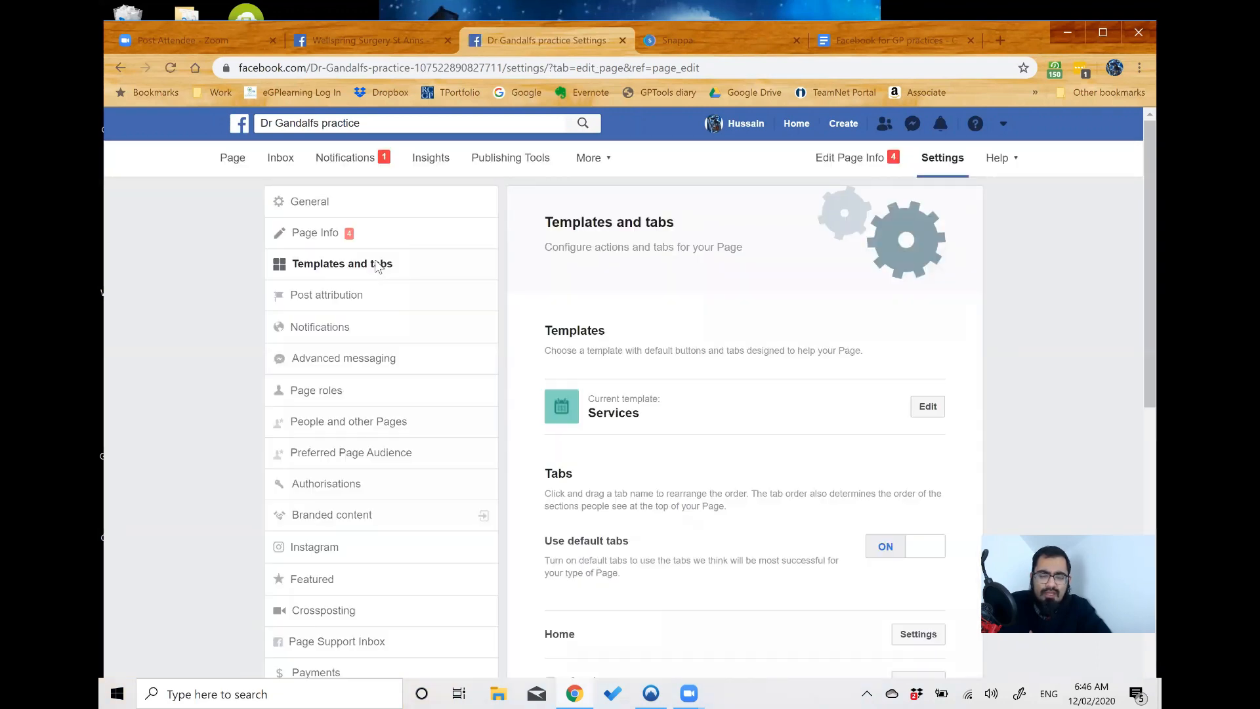
scroll(622, 389, "down", 3)
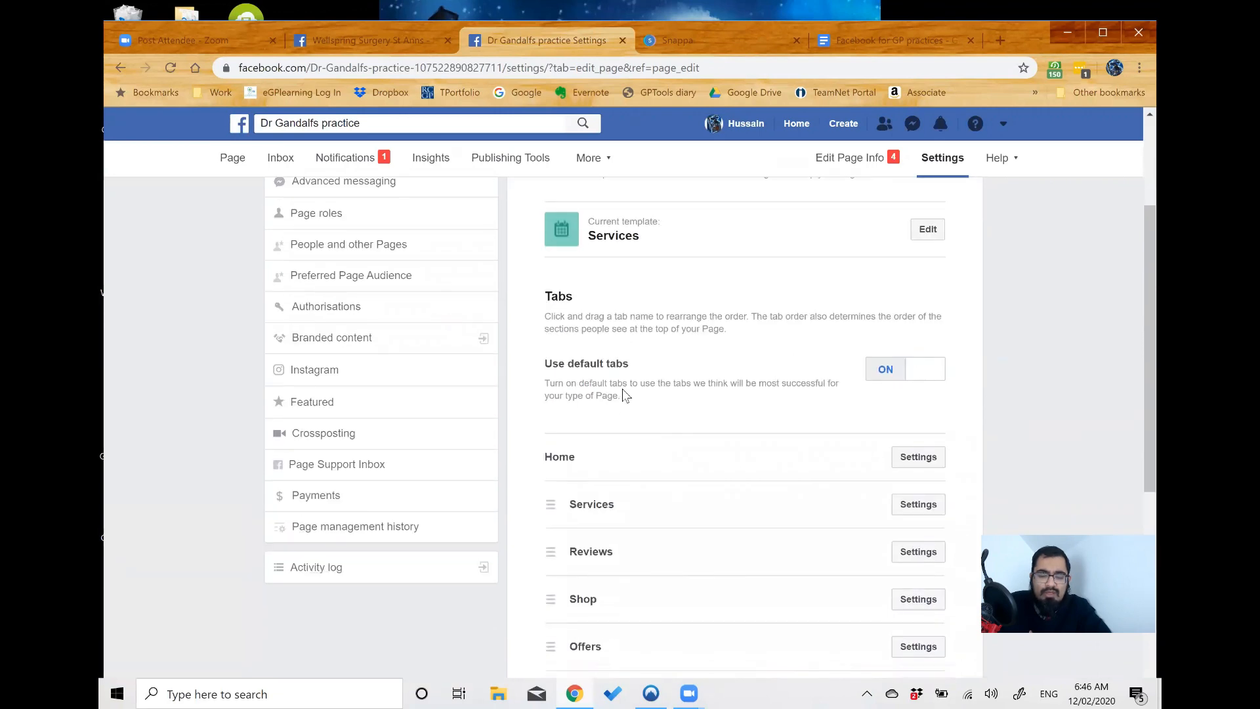
scroll(623, 390, "down", 3)
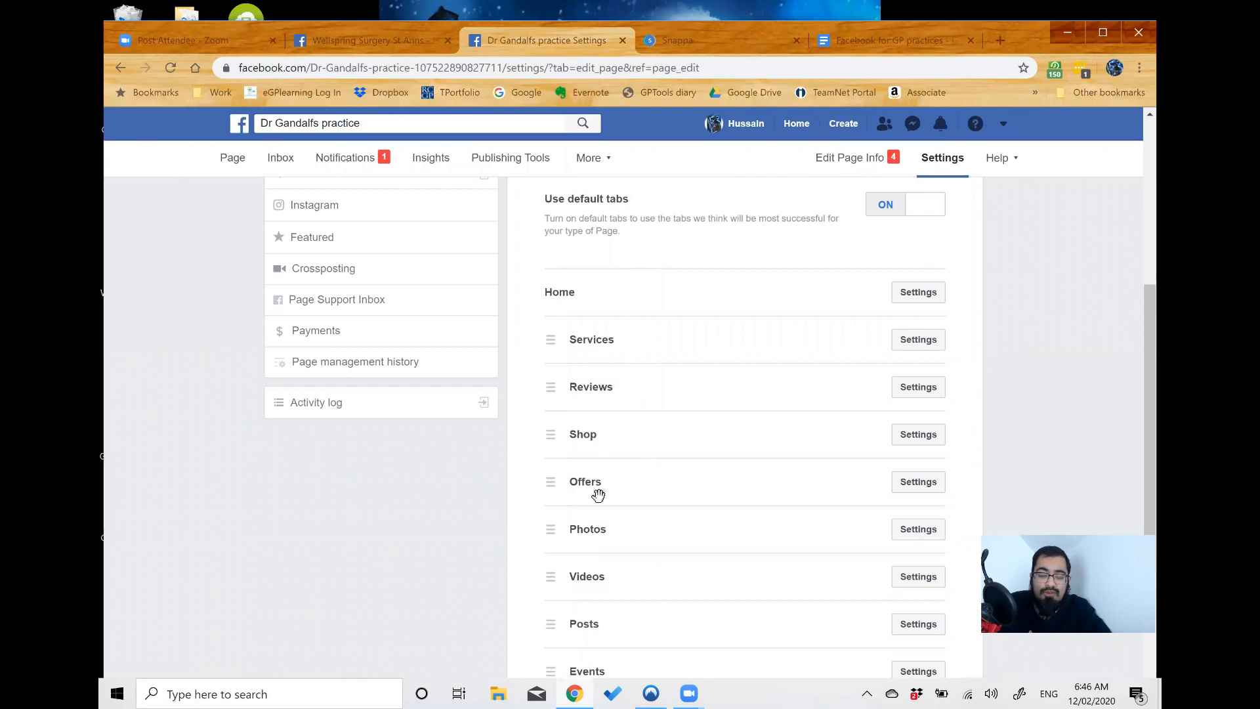
scroll(598, 496, "down", 2)
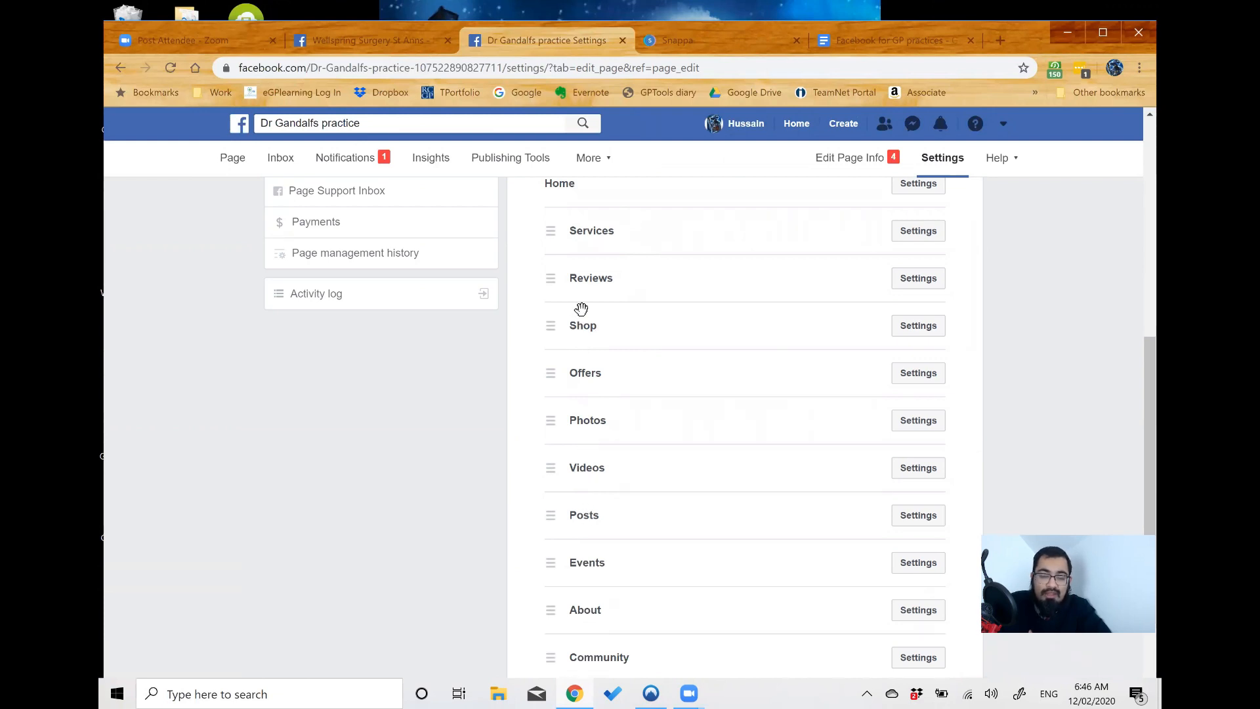
scroll(513, 359, "up", 5)
- Review the Post attribution options and the page's notification settings for Facebook activity, messages, email and text messages
left_click(374, 288)
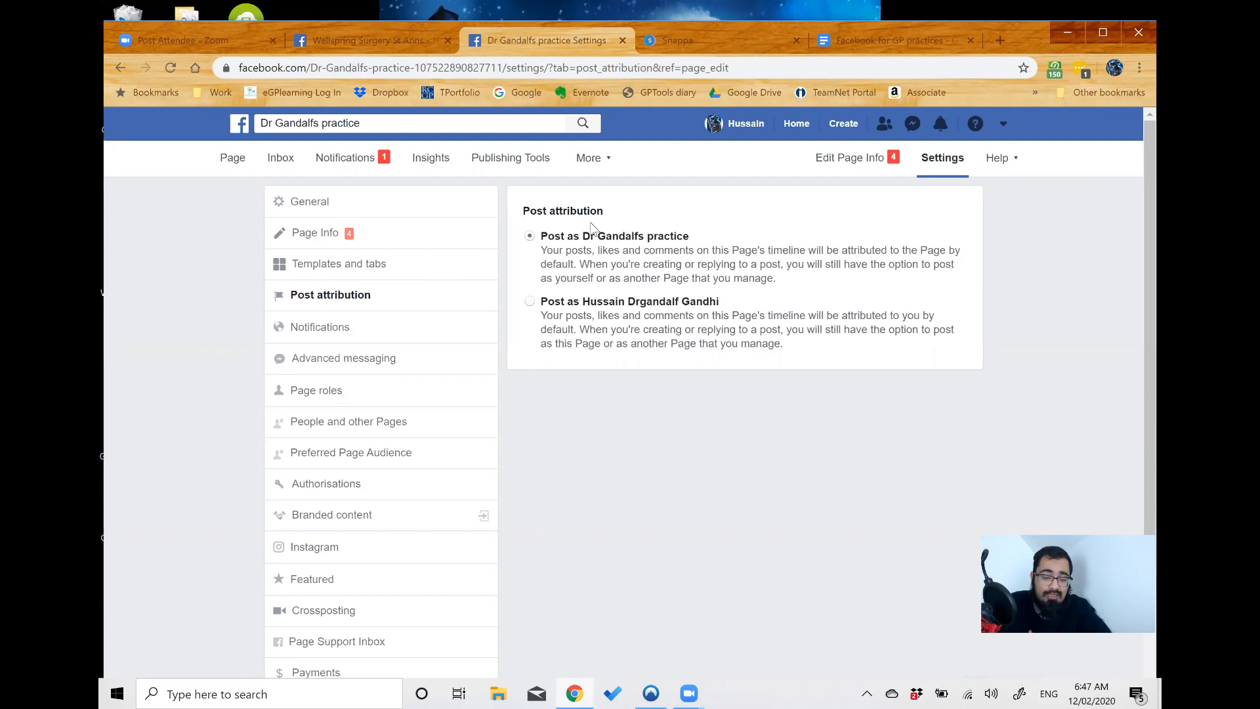
left_click(353, 336)
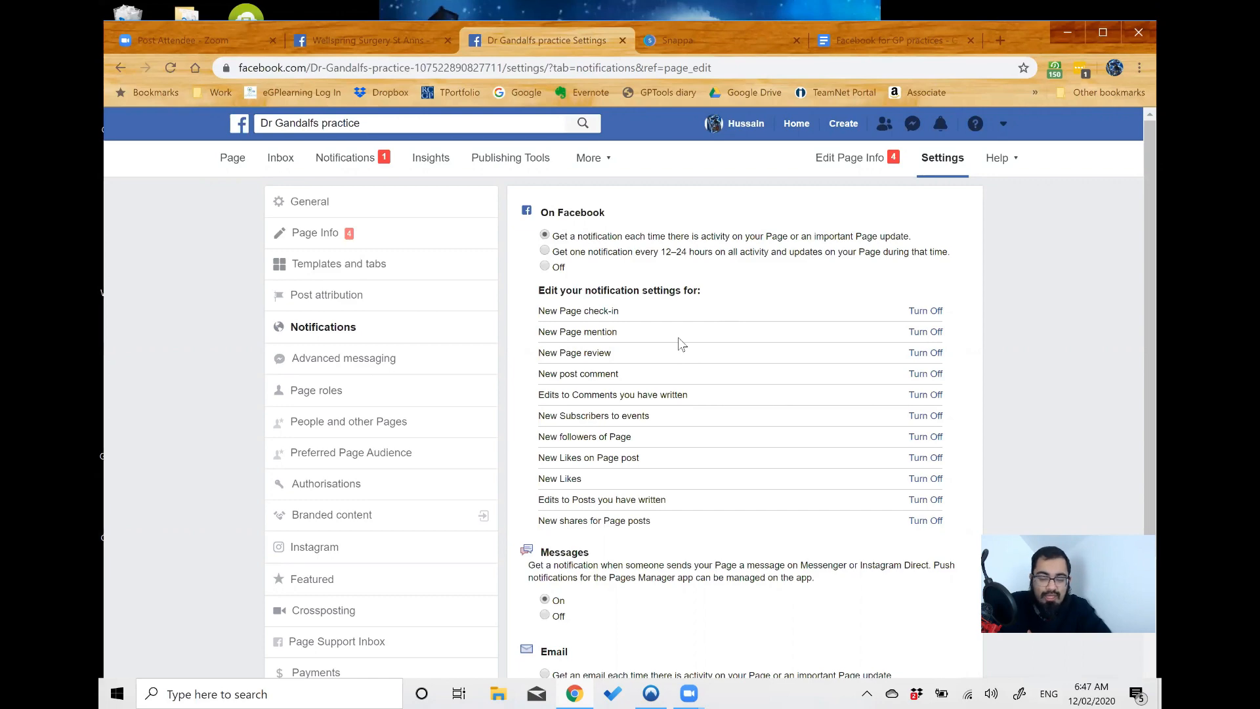
scroll(679, 339, "down", 2)
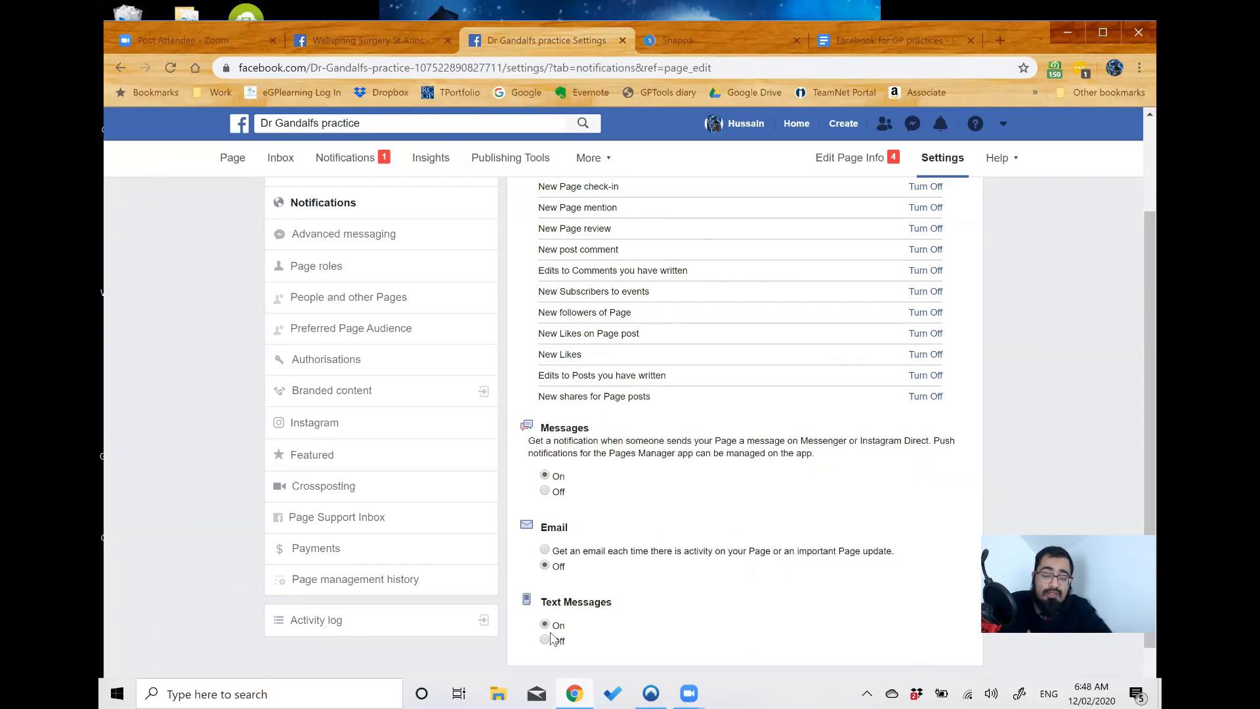
- Open the Advanced messaging settings and look through the general settings, white-listed domains and requested features
left_click(433, 242)
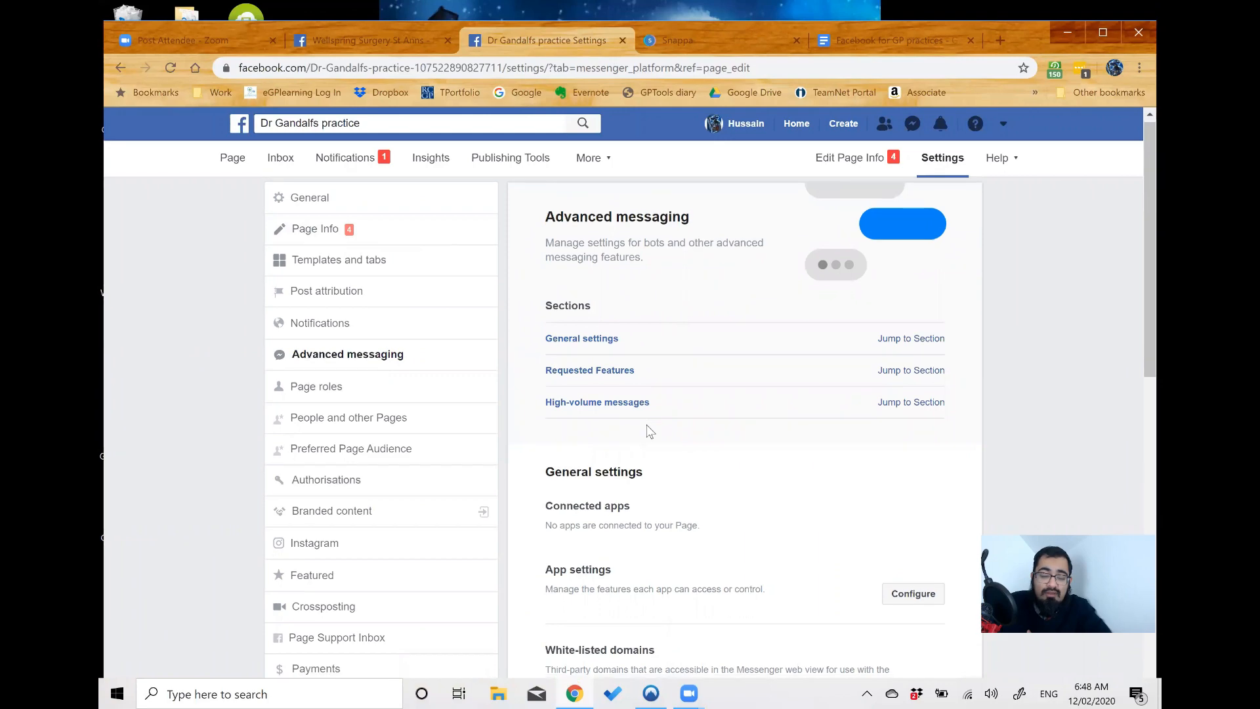
scroll(650, 431, "down", 1)
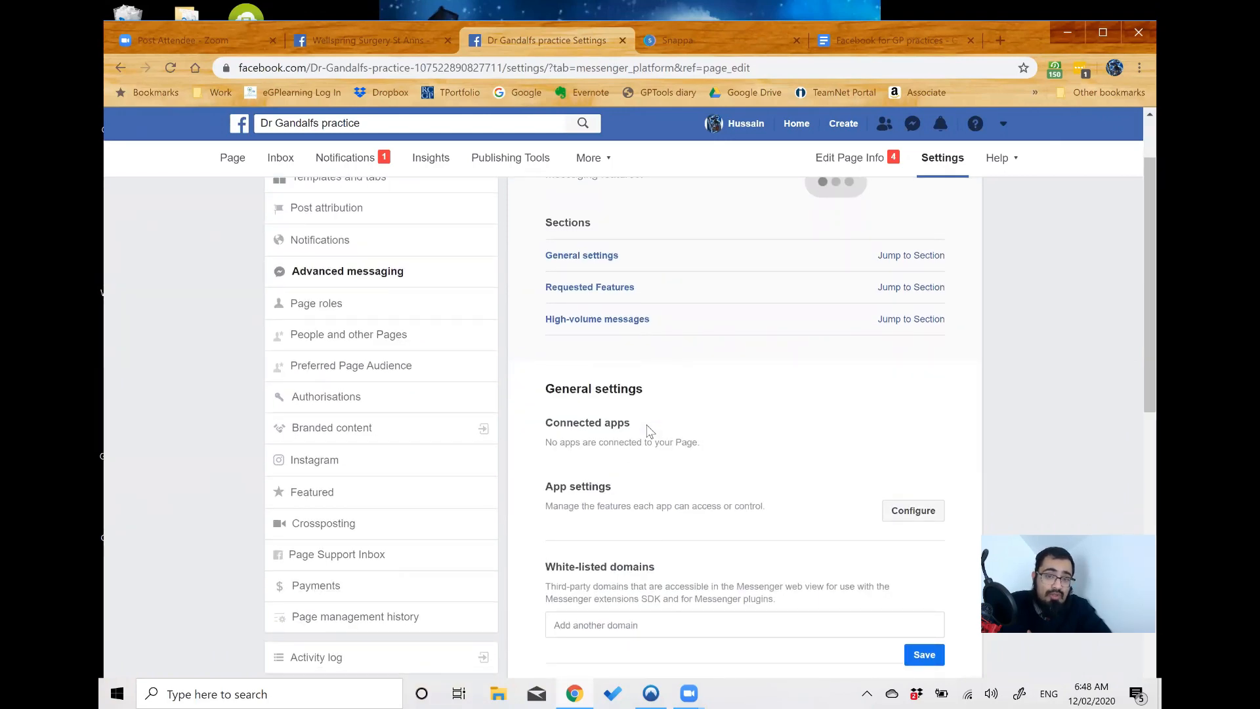
scroll(648, 430, "down", 1)
scroll(650, 430, "down", 1)
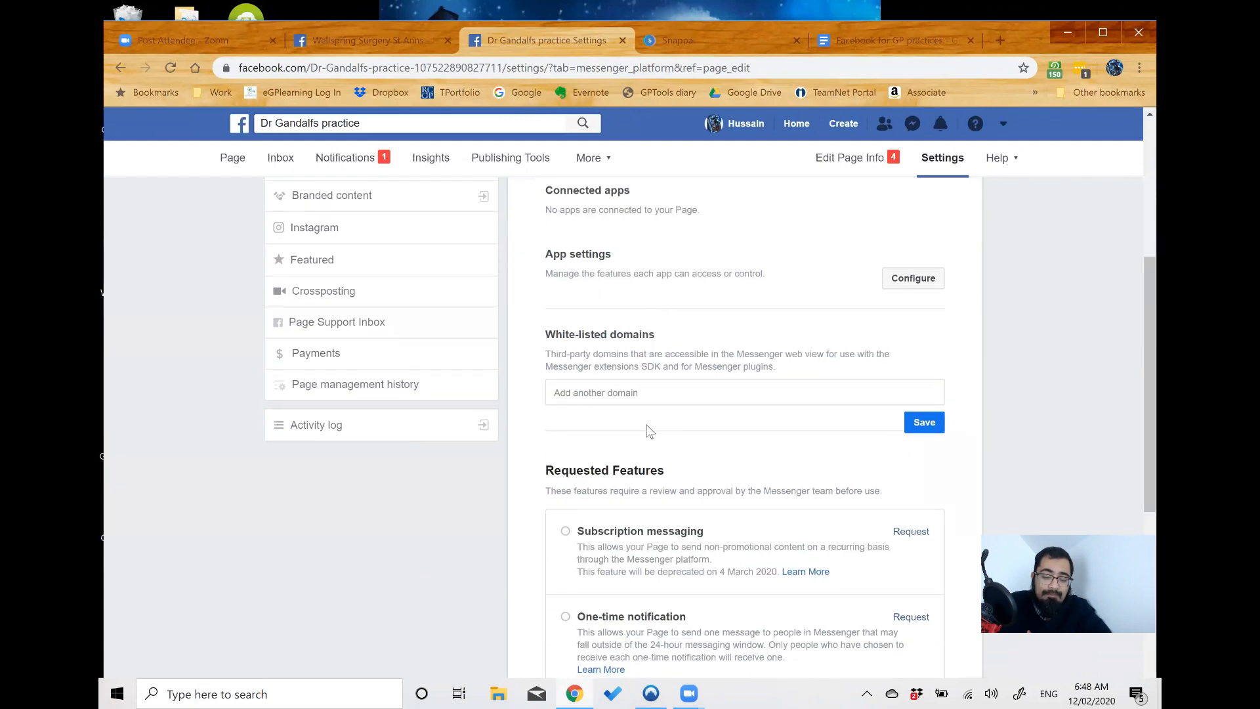
scroll(649, 430, "down", 2)
scroll(650, 430, "up", 2)
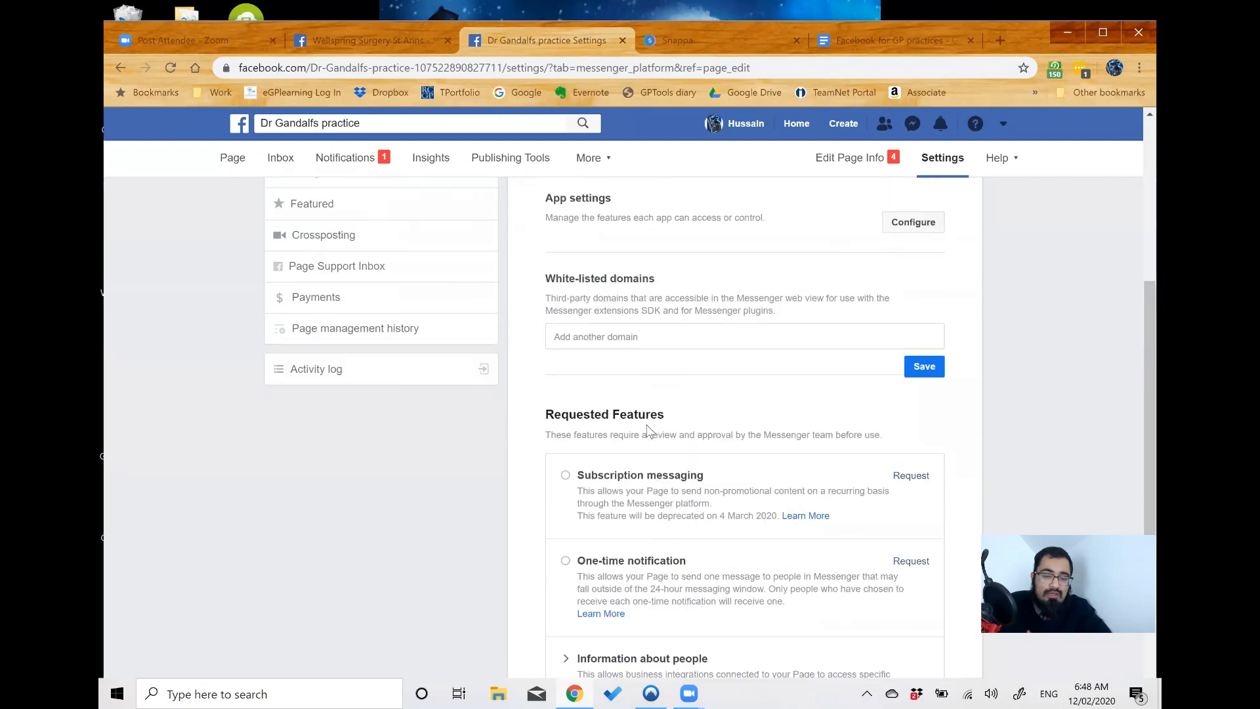
scroll(650, 430, "down", 1)
scroll(649, 431, "up", 5)
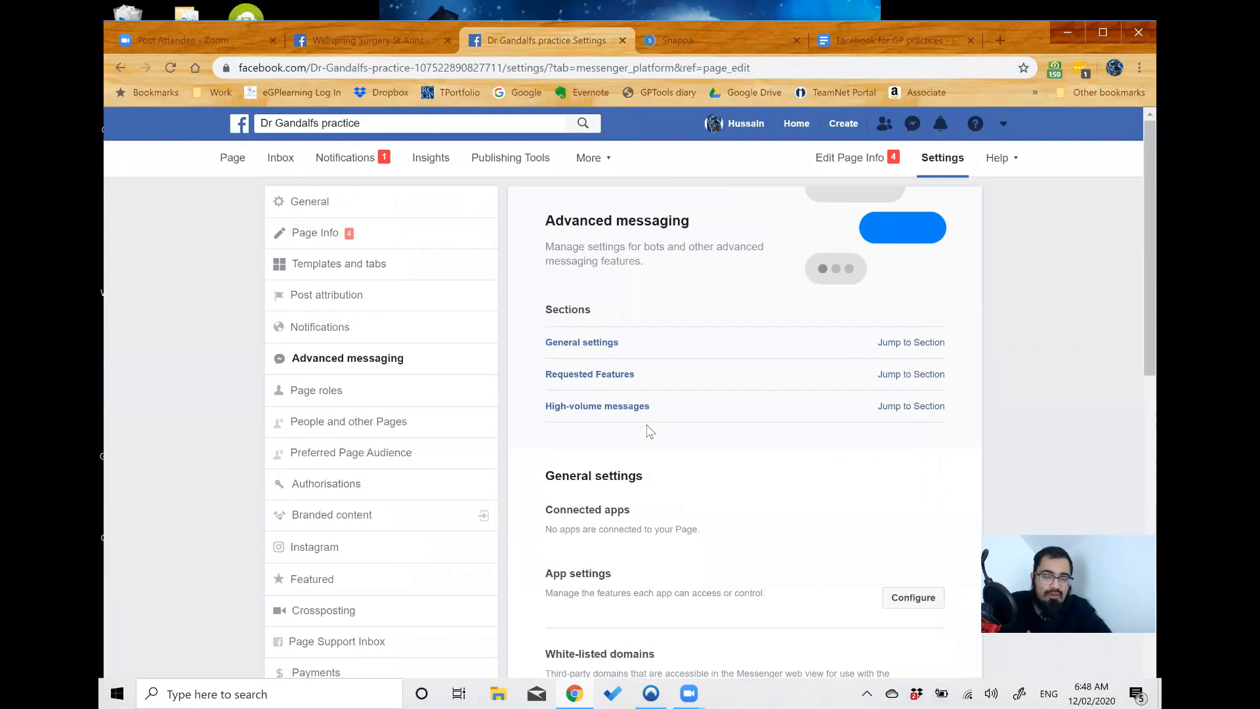
- Open the Page roles settings and review the existing roles and the form for assigning a new one
left_click(377, 390)
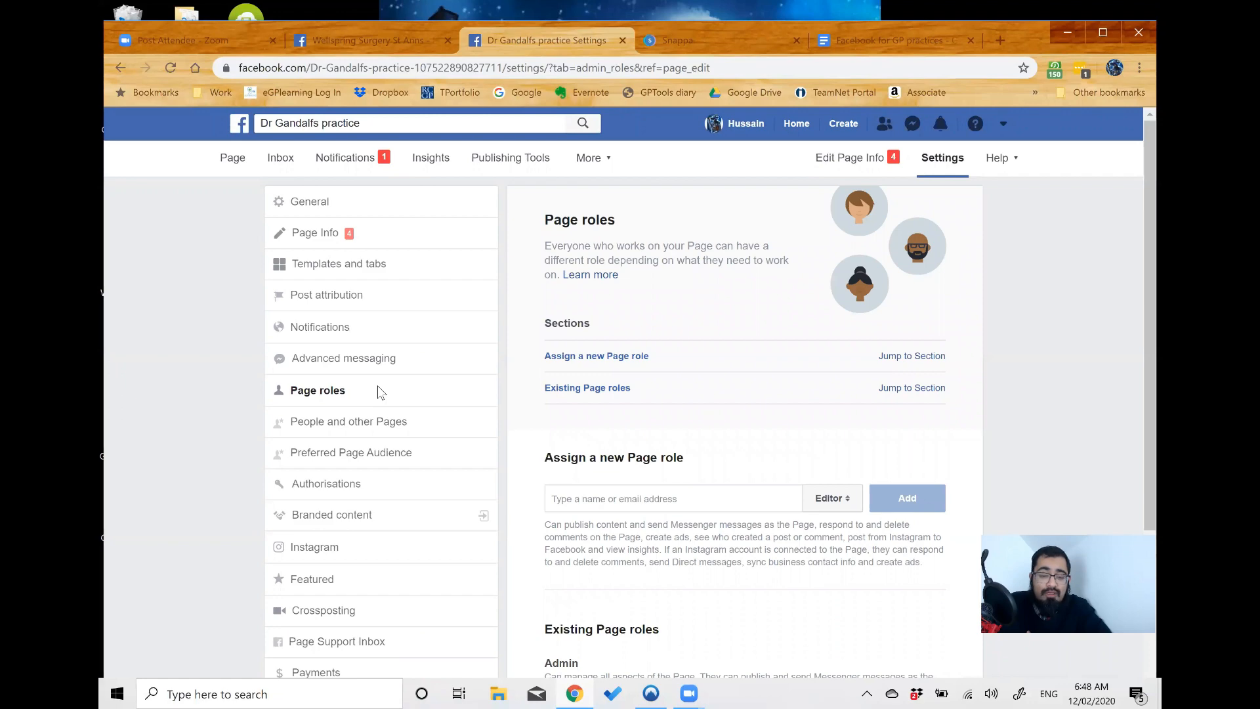
left_click(571, 394)
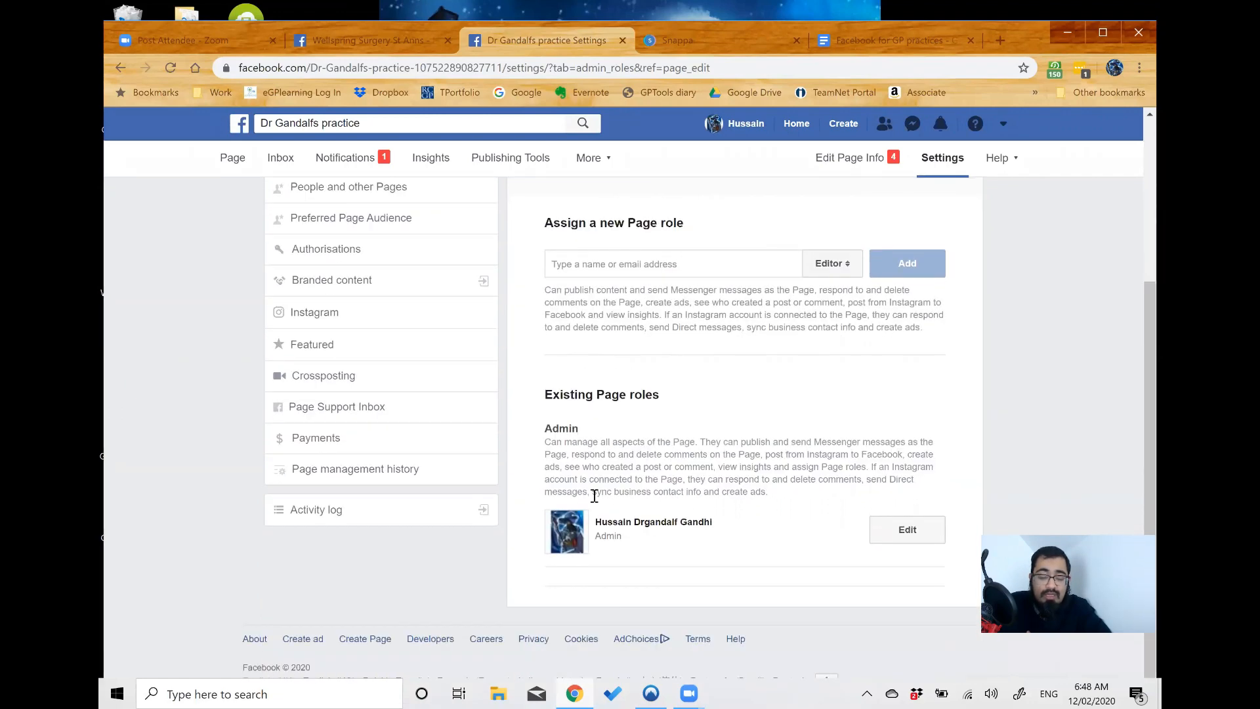
scroll(593, 496, "up", 3)
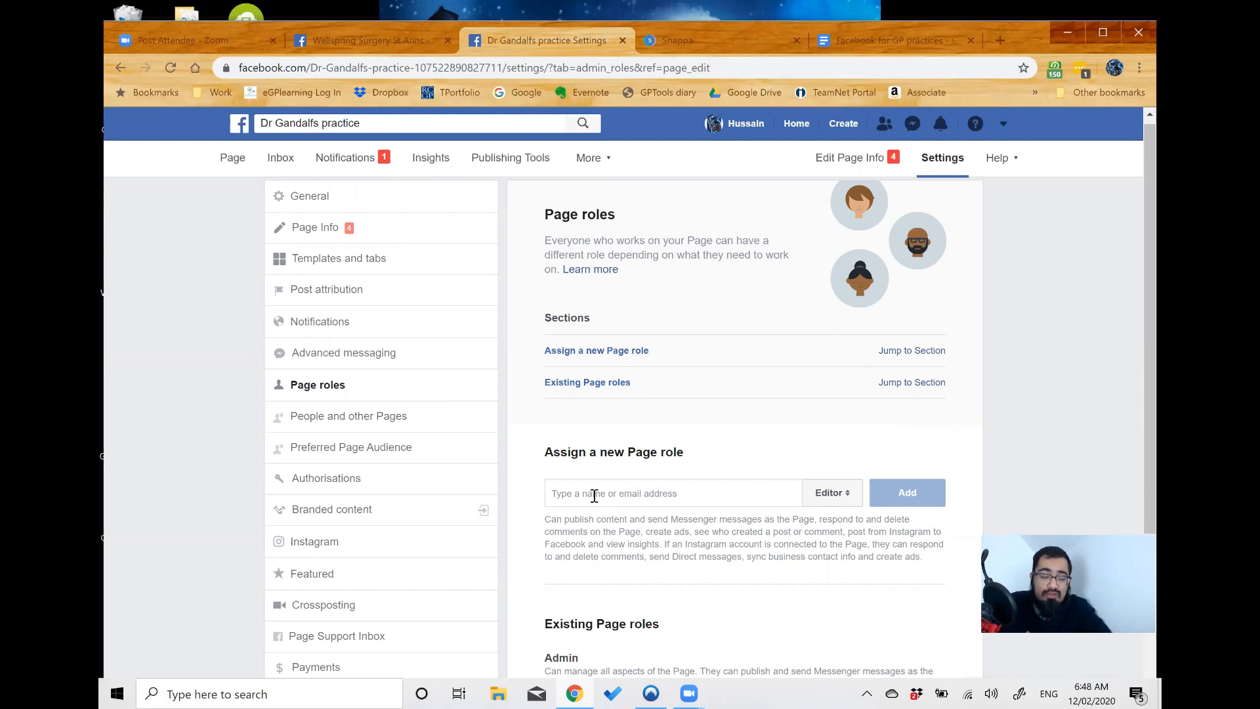
- View the People and other Pages list and the Authorisations settings for running ads
left_click(491, 416)
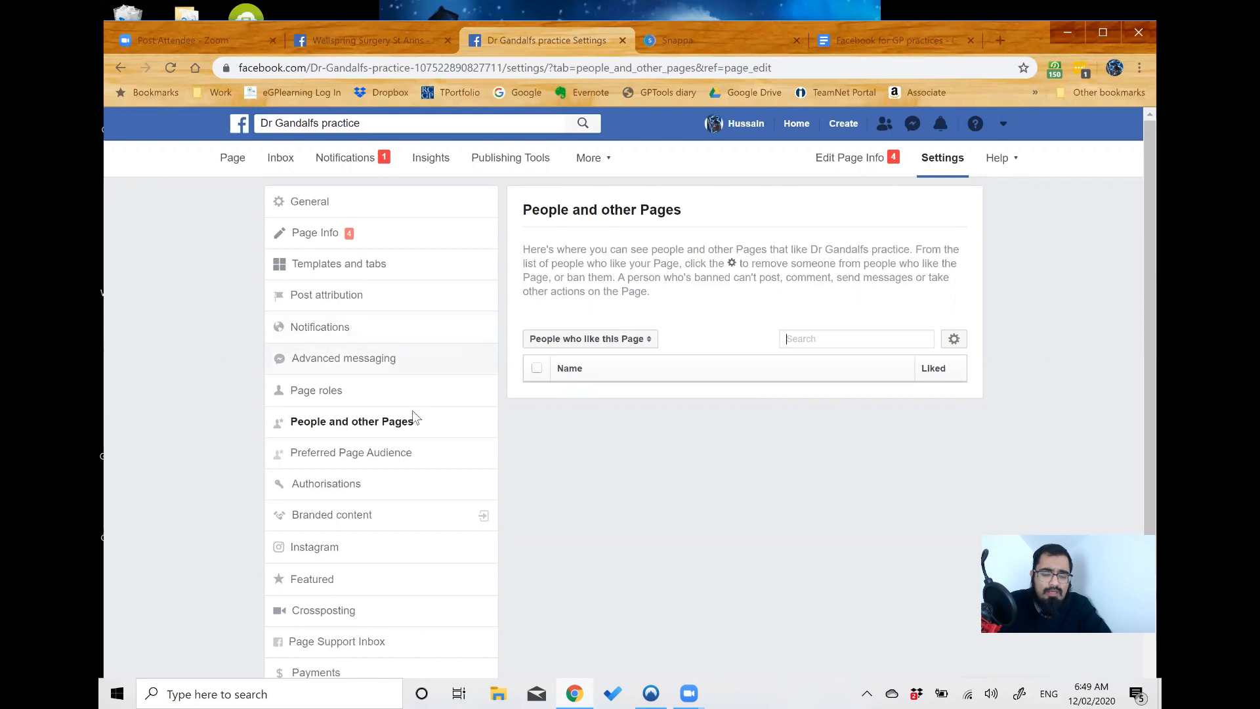
left_click(370, 486)
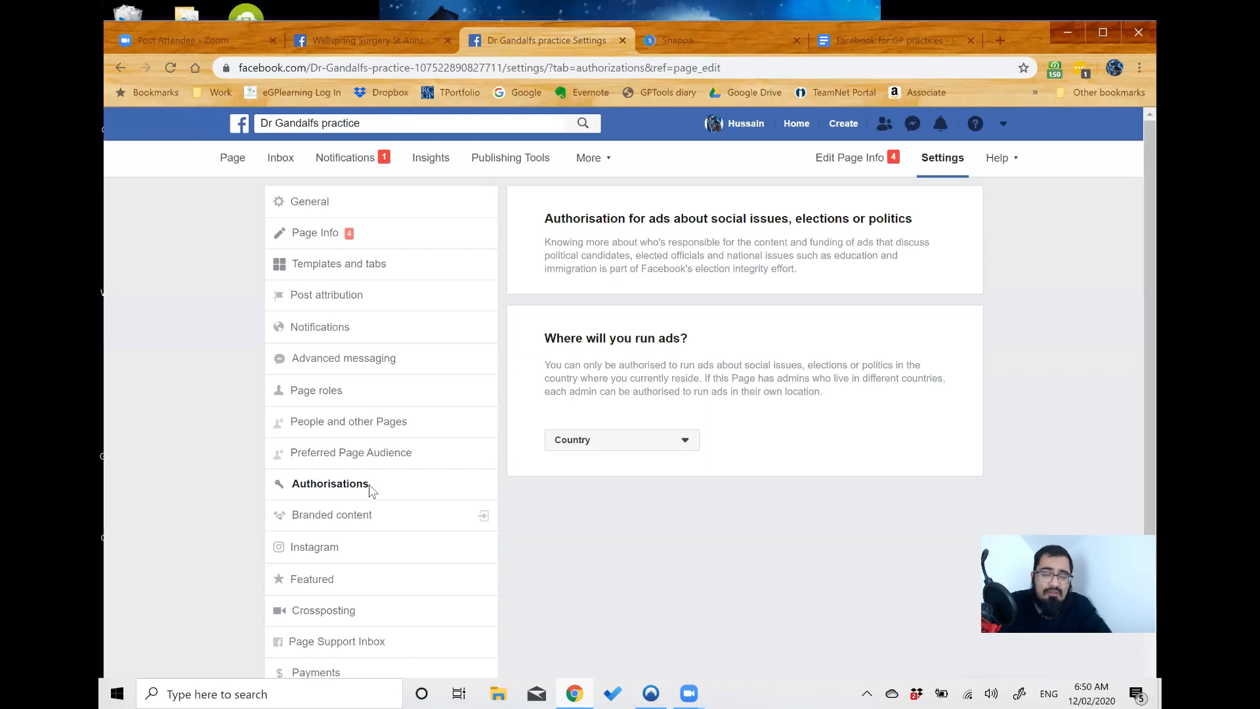
- View the Instagram and Crossposting settings, and examine the crossposting request options for Wellspring Surgery St Anns without sending the request
left_click(345, 557)
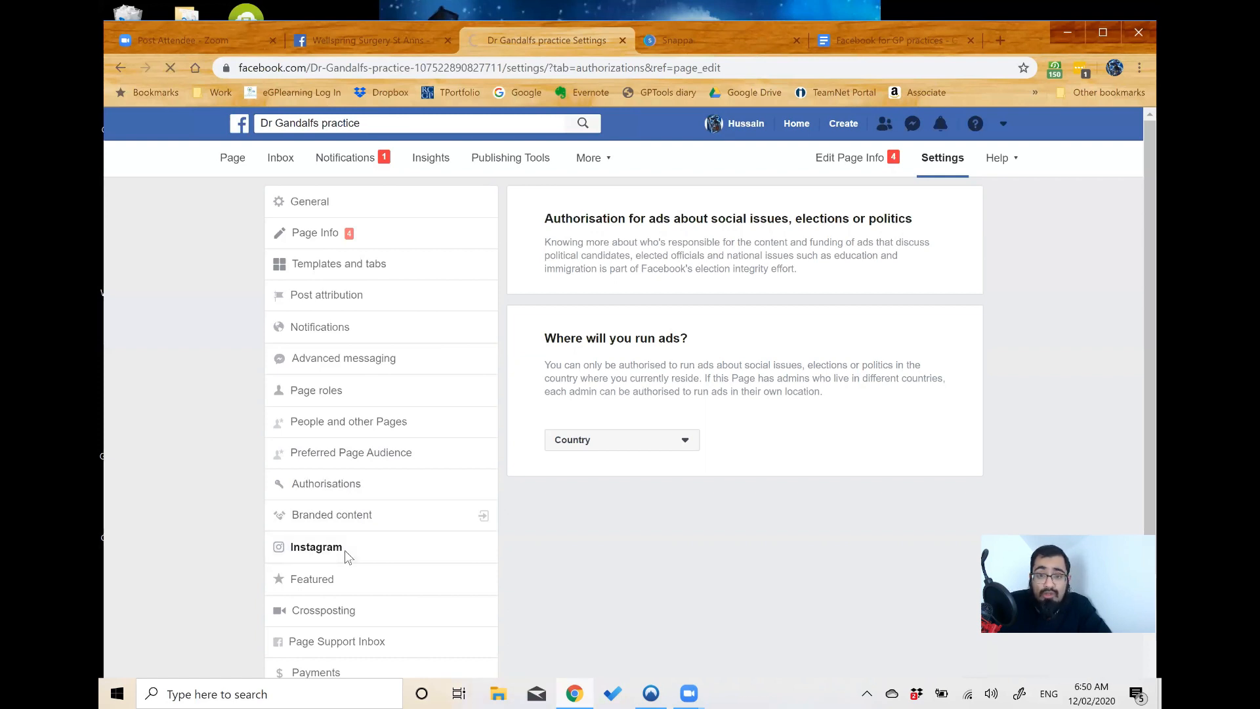
left_click(321, 614)
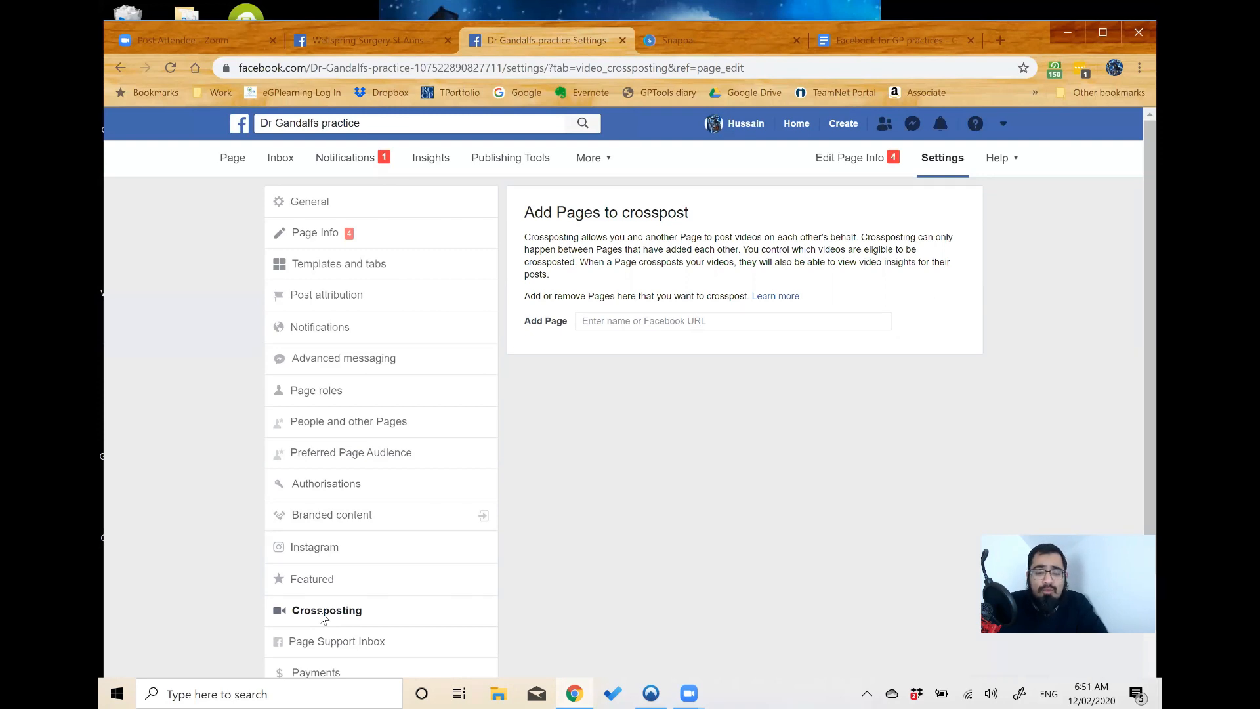
left_click(650, 325)
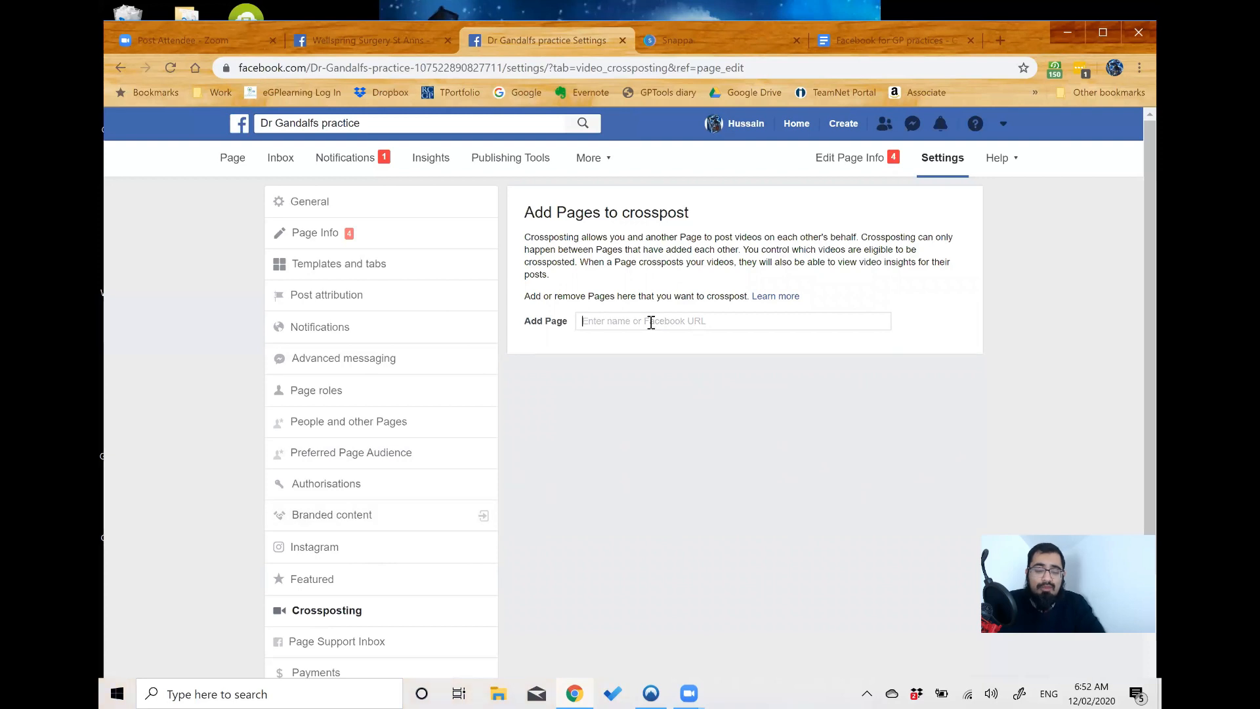
type("well")
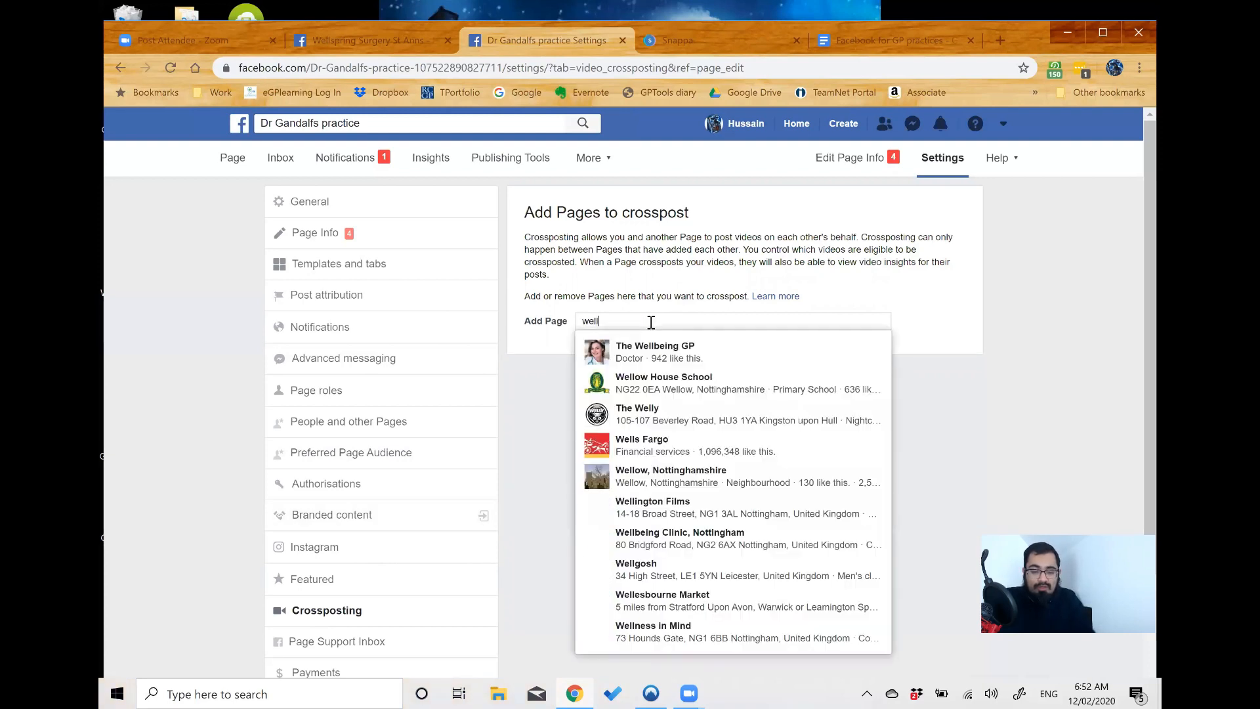
type("spring")
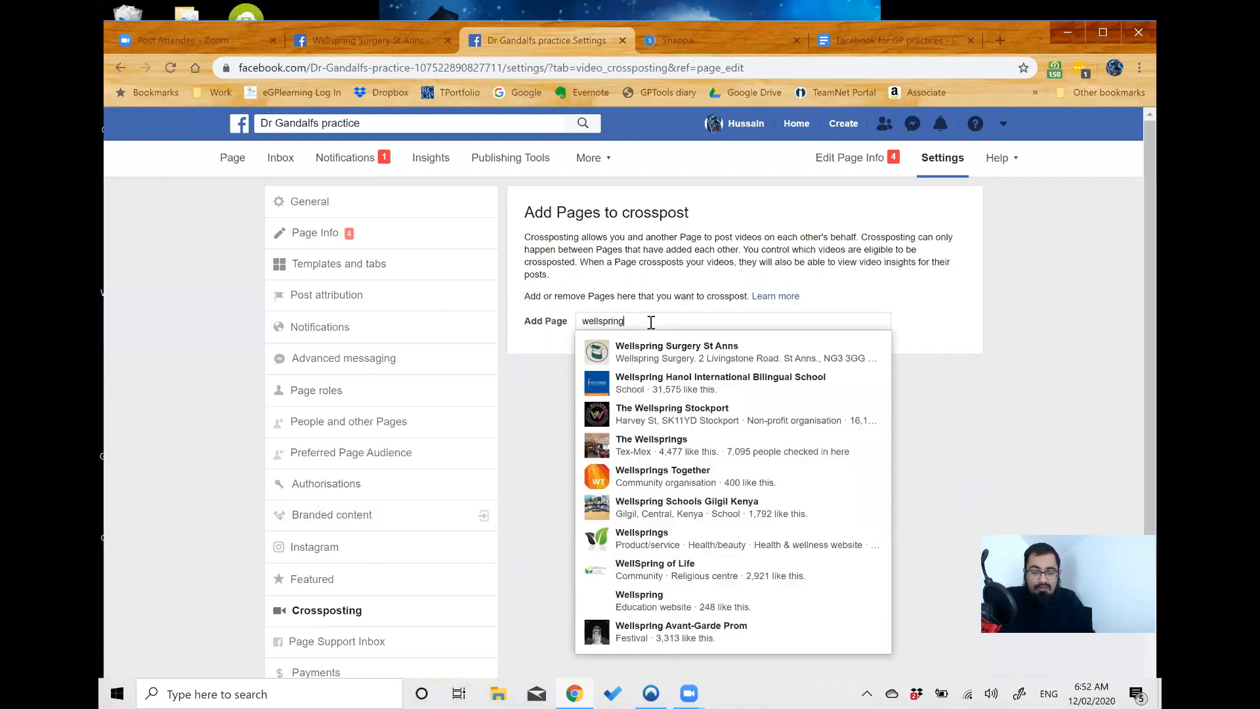
left_click(689, 355)
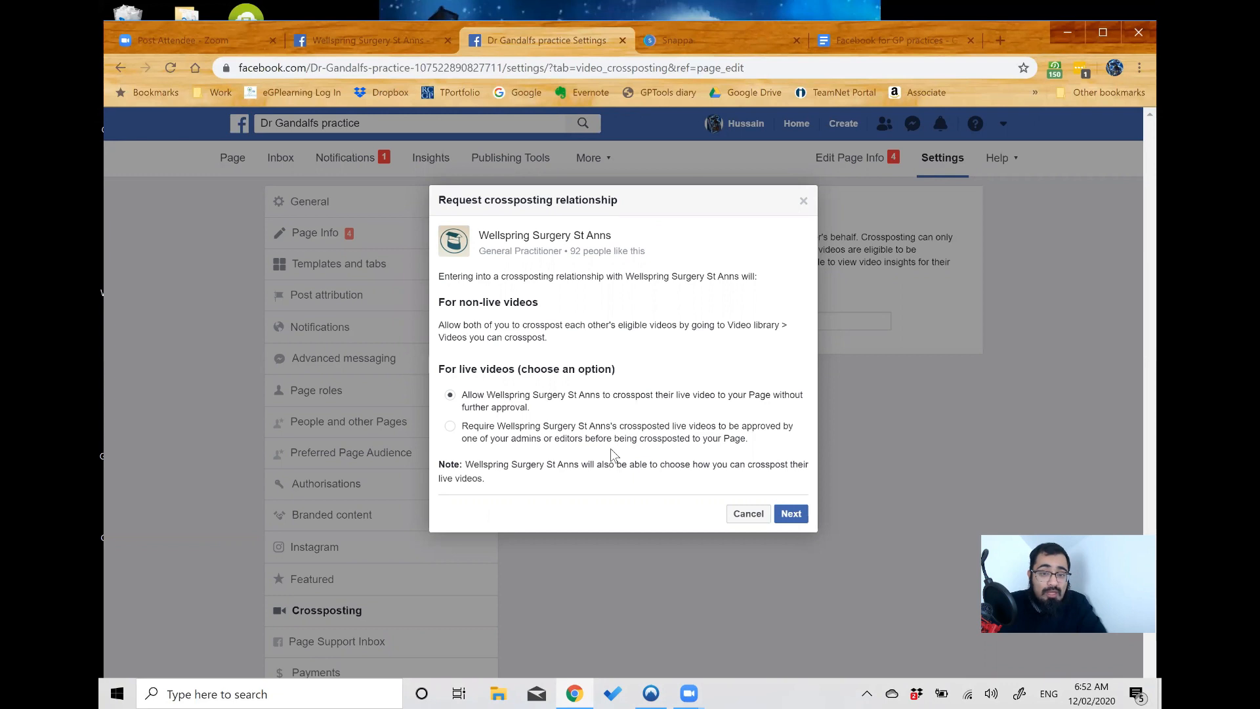
left_click(746, 517)
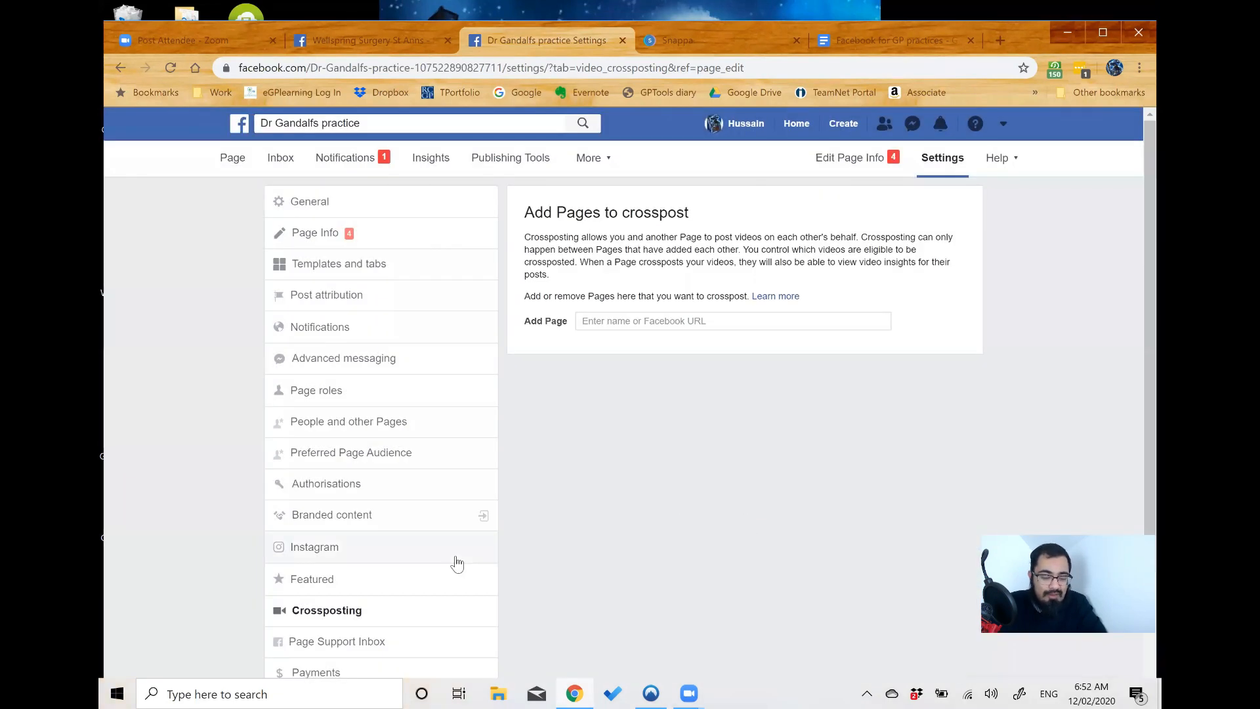
- Open the page's Publishing Tools and look through the published posts, videos, tools, branded content and lead ads sections
scroll(400, 565, "down", 2)
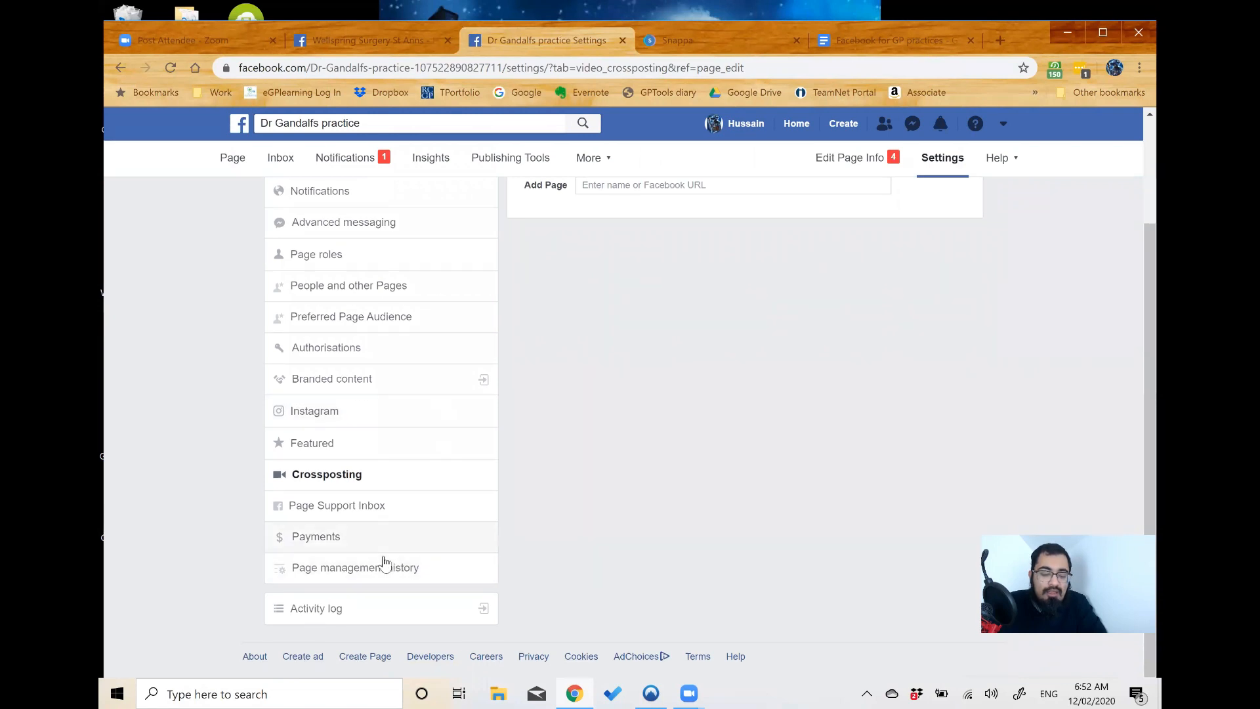
scroll(379, 557, "up", 2)
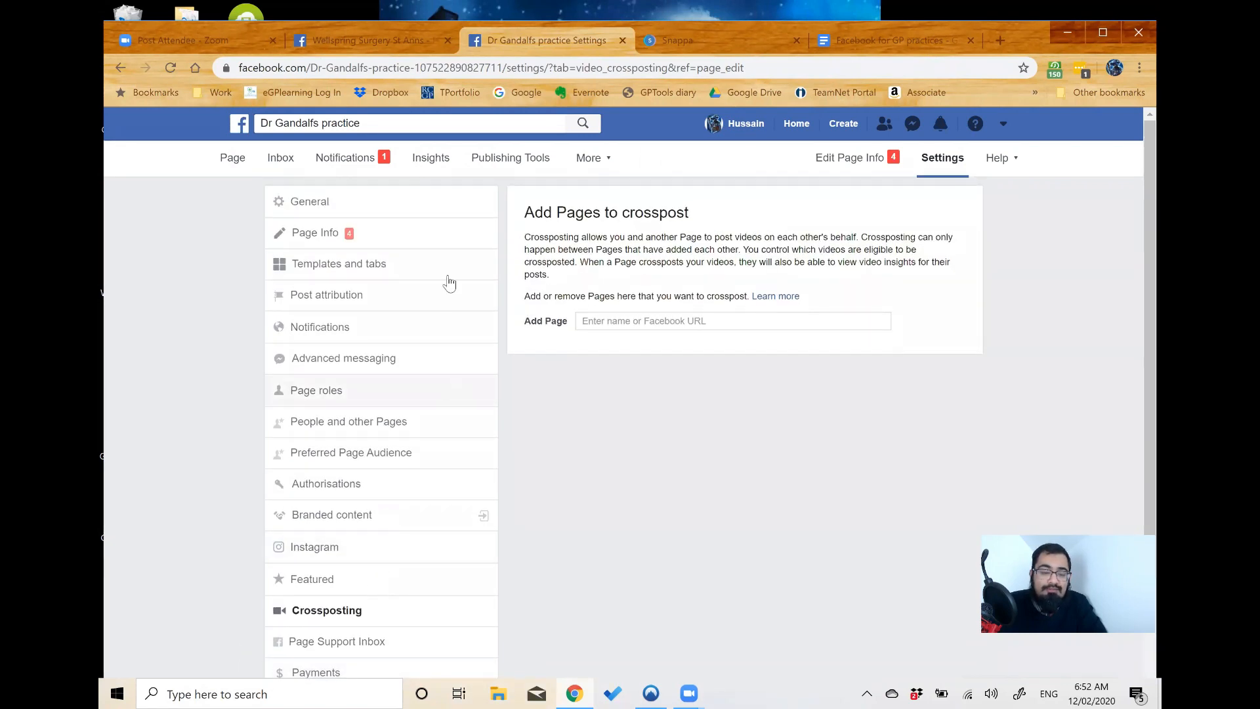
left_click(515, 165)
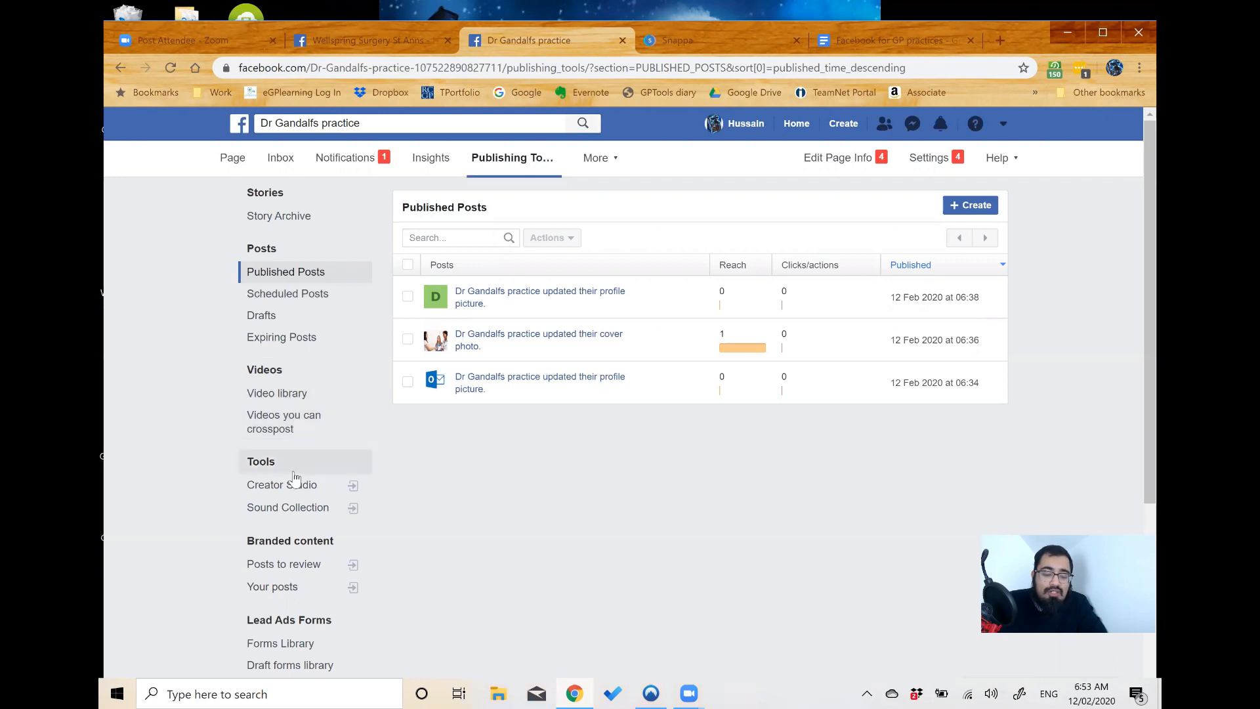
scroll(294, 478, "down", 1)
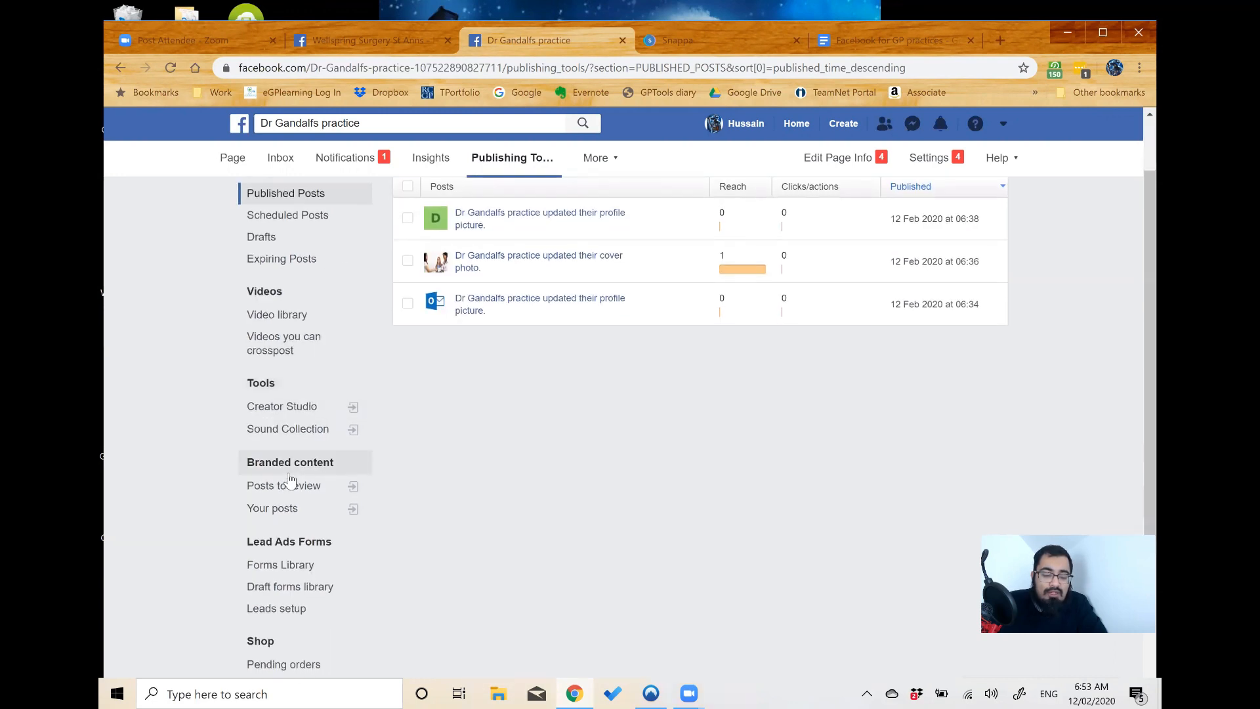
scroll(291, 477, "up", 1)
scroll(291, 480, "down", 1)
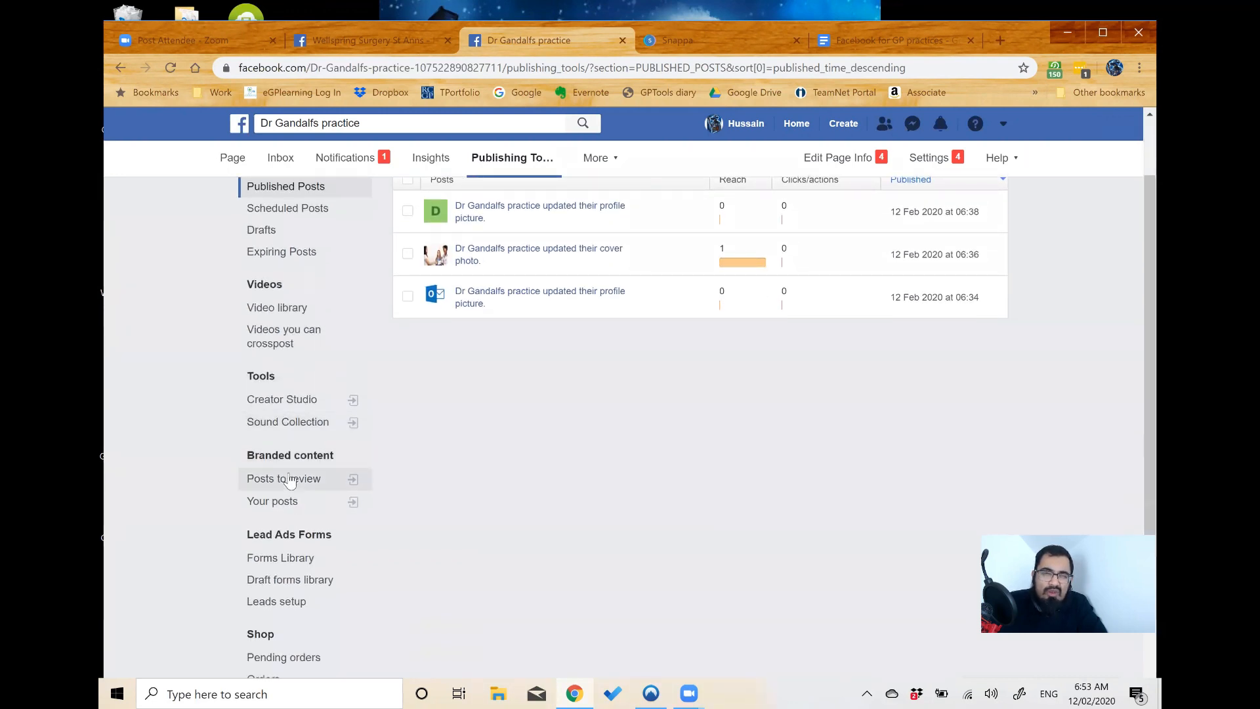
scroll(291, 480, "up", 1)
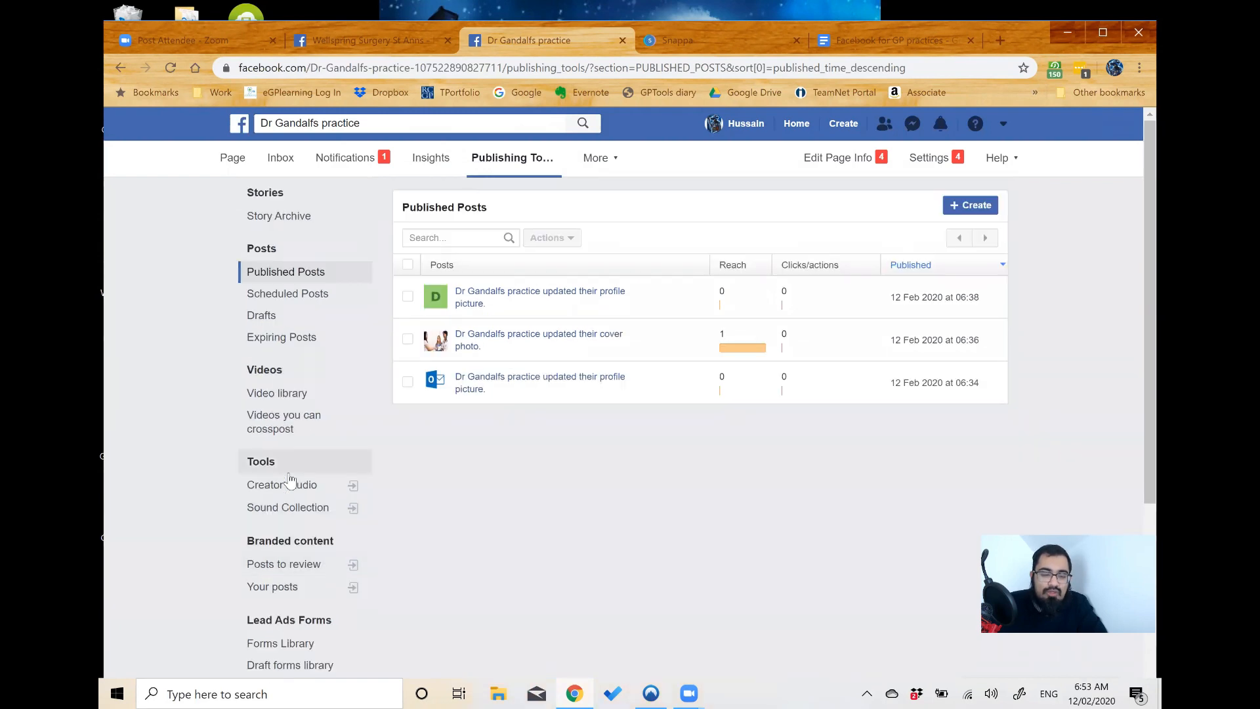
- Open the Insights for Dr Gandalfs practice and look through the overview cards for actions, views, likes, reach and engagement
left_click(428, 161)
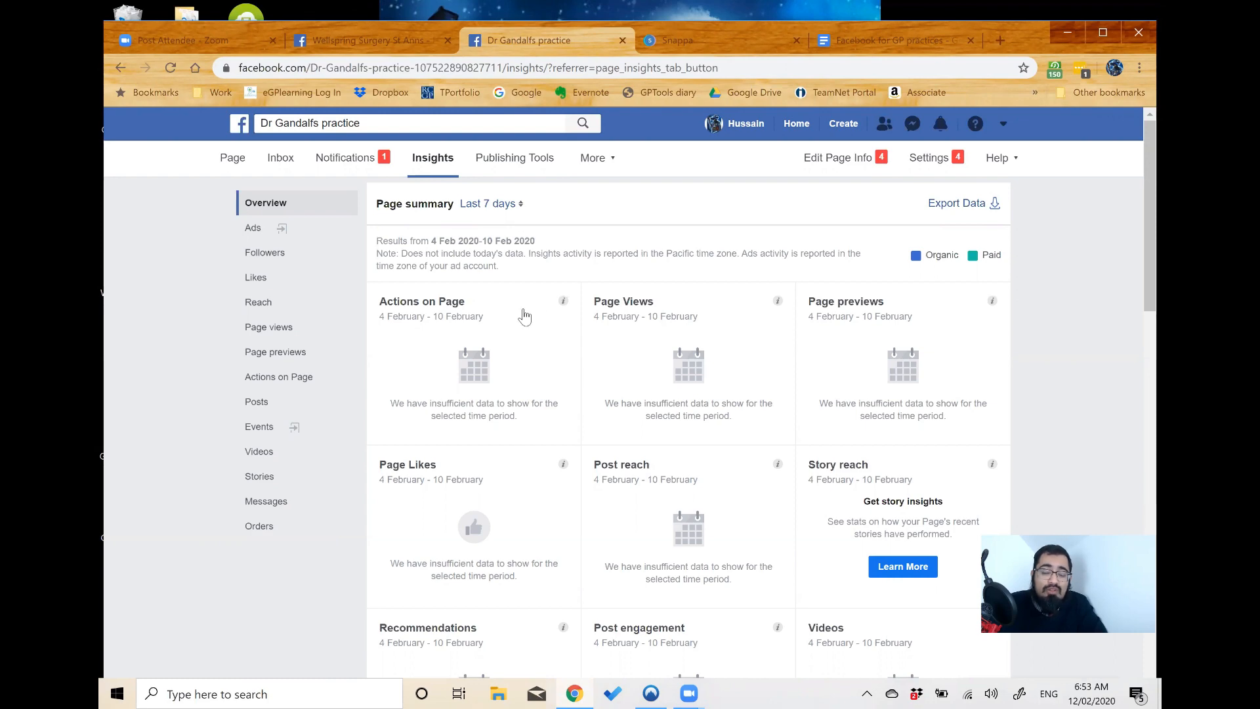
scroll(524, 316, "down", 1)
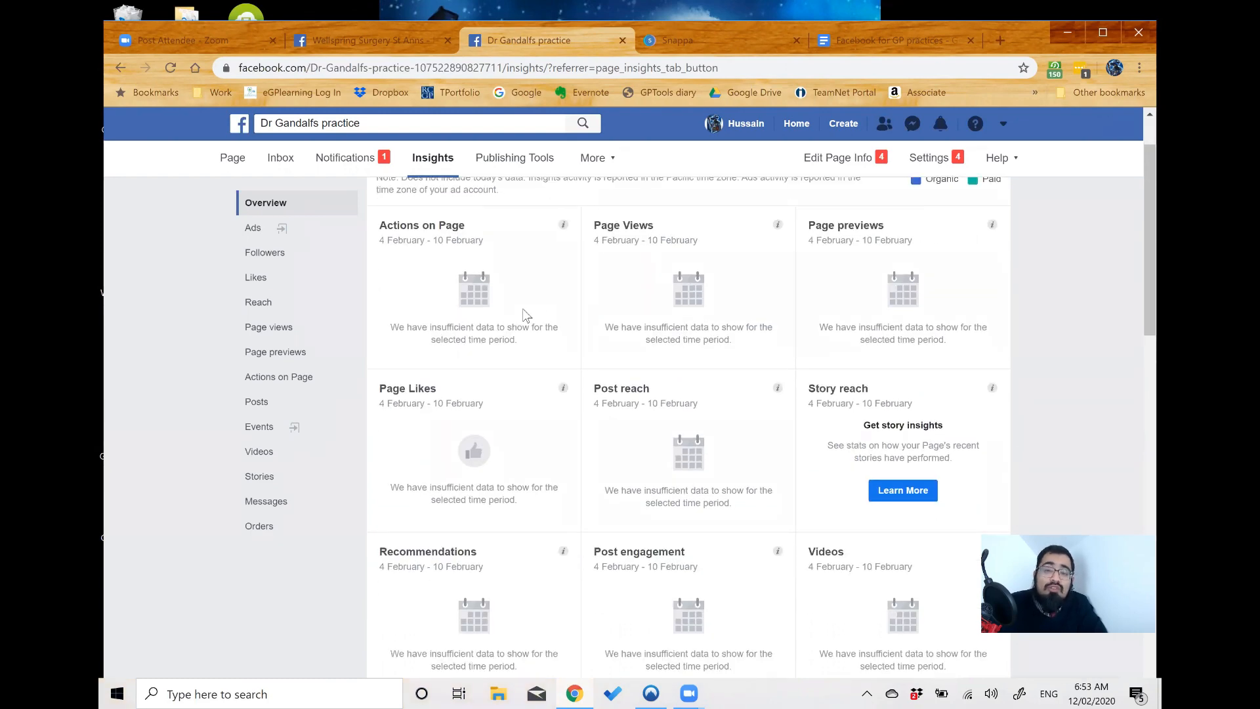
scroll(523, 312, "down", 1)
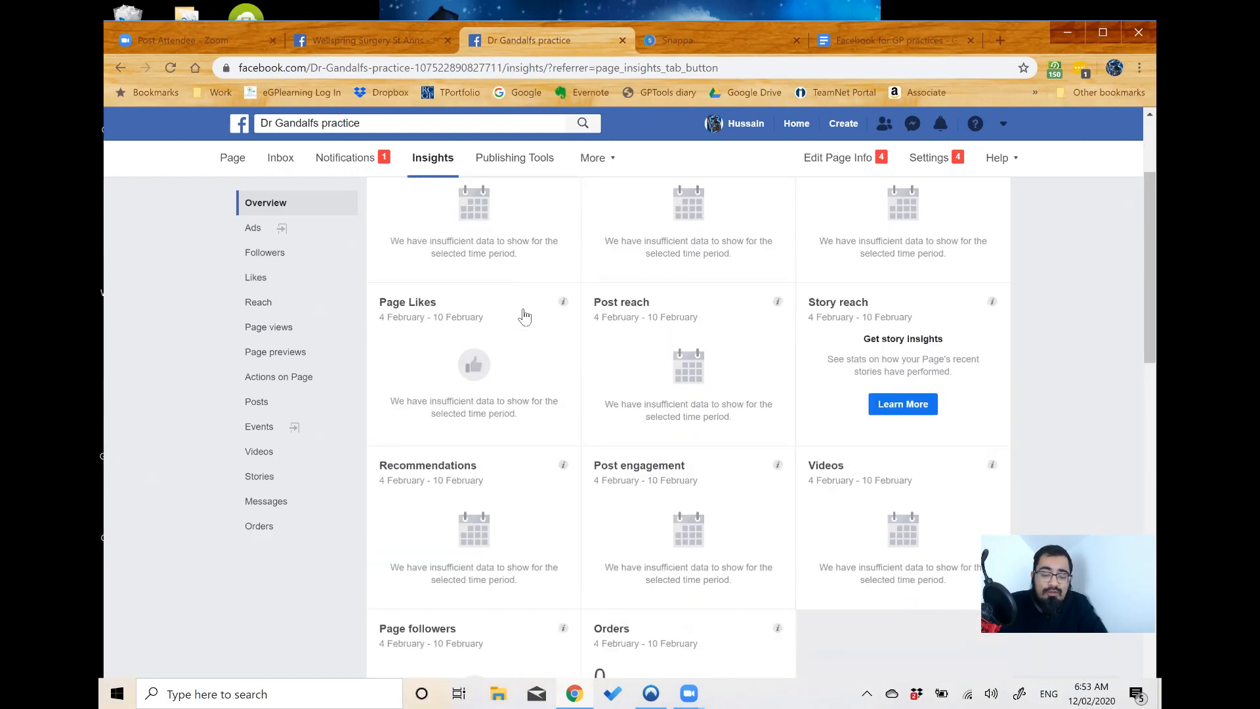
scroll(524, 314, "down", 1)
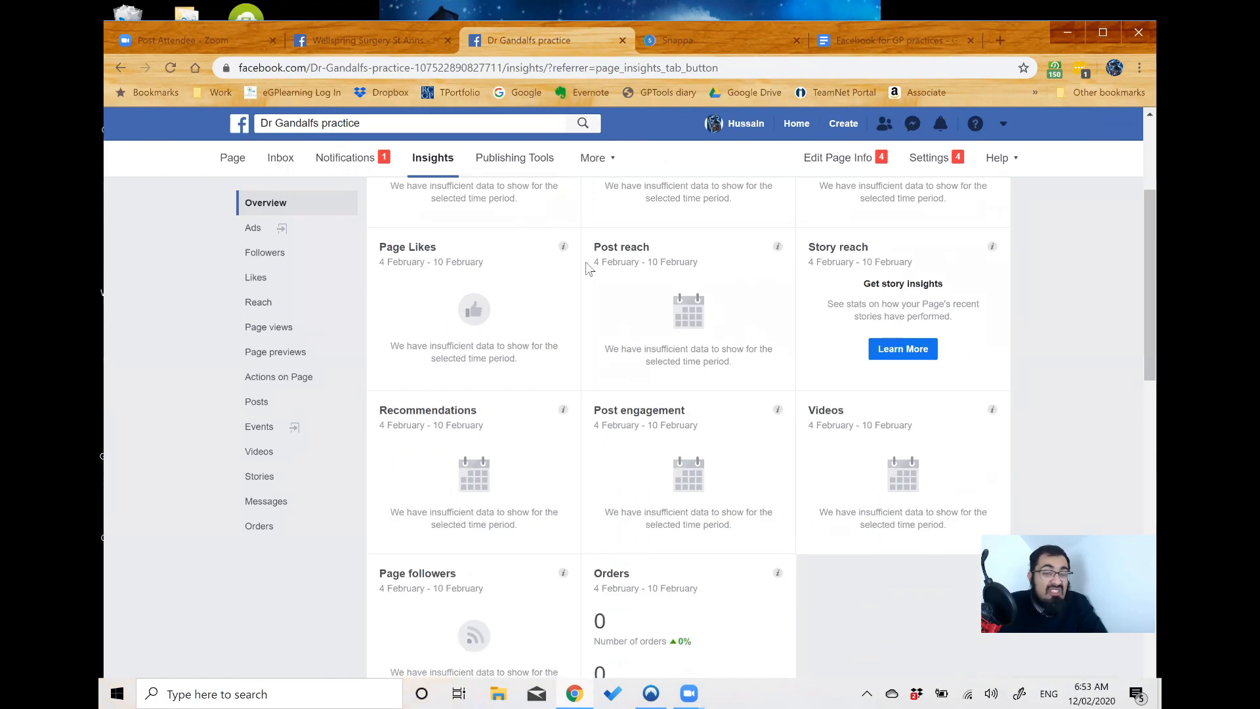
scroll(585, 262, "up", 2)
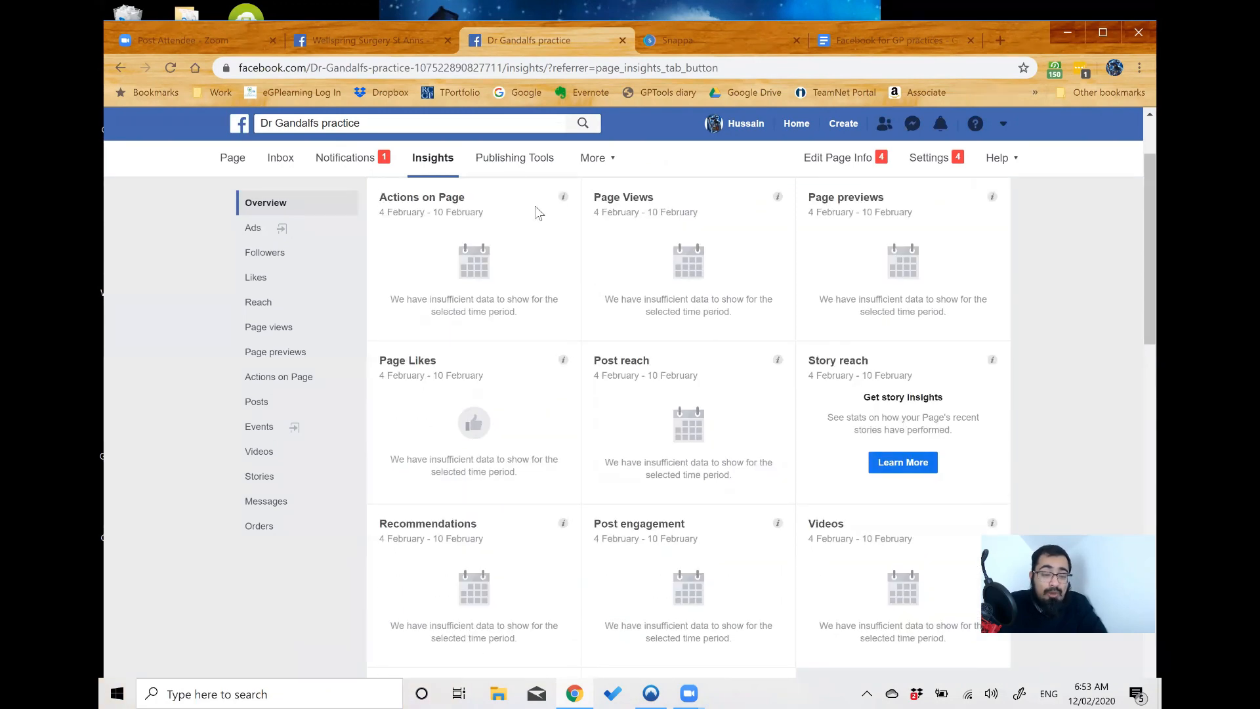
- Switch to the Wellspring Surgery St Anns page and review its Insights summary of views, likes, reach, engagement, videos and followers
left_click(381, 41)
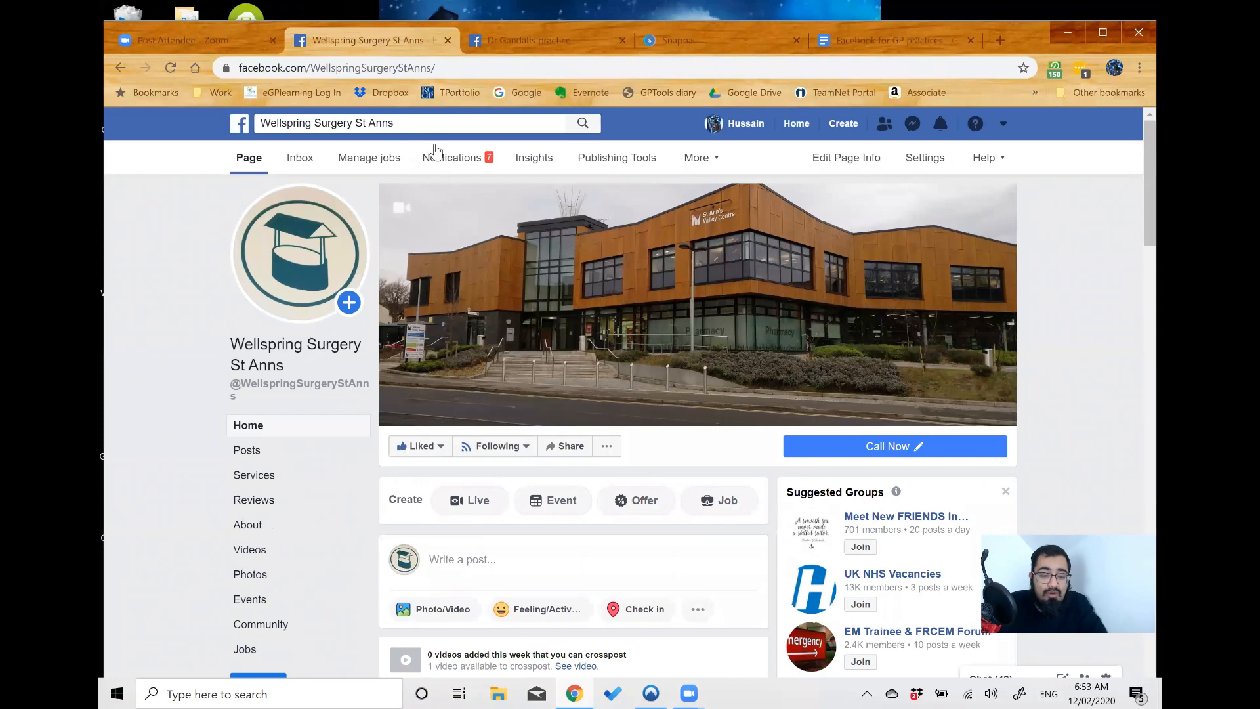
left_click(531, 164)
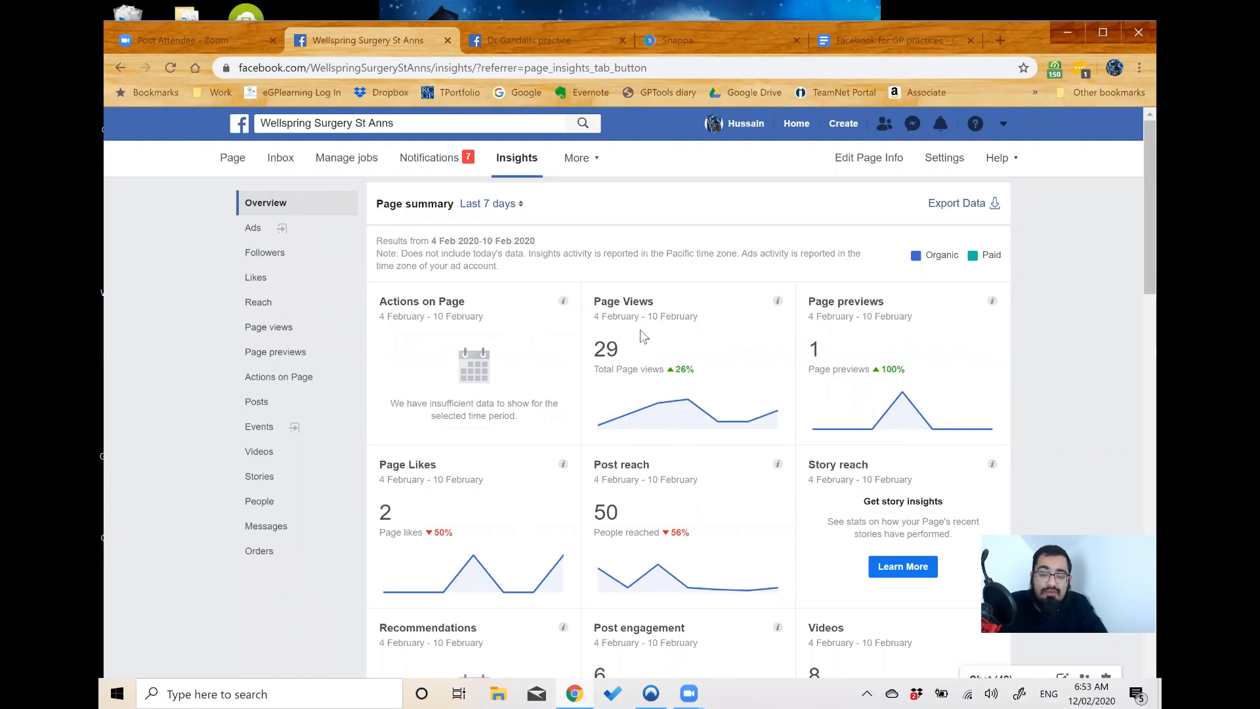
scroll(683, 368, "down", 2)
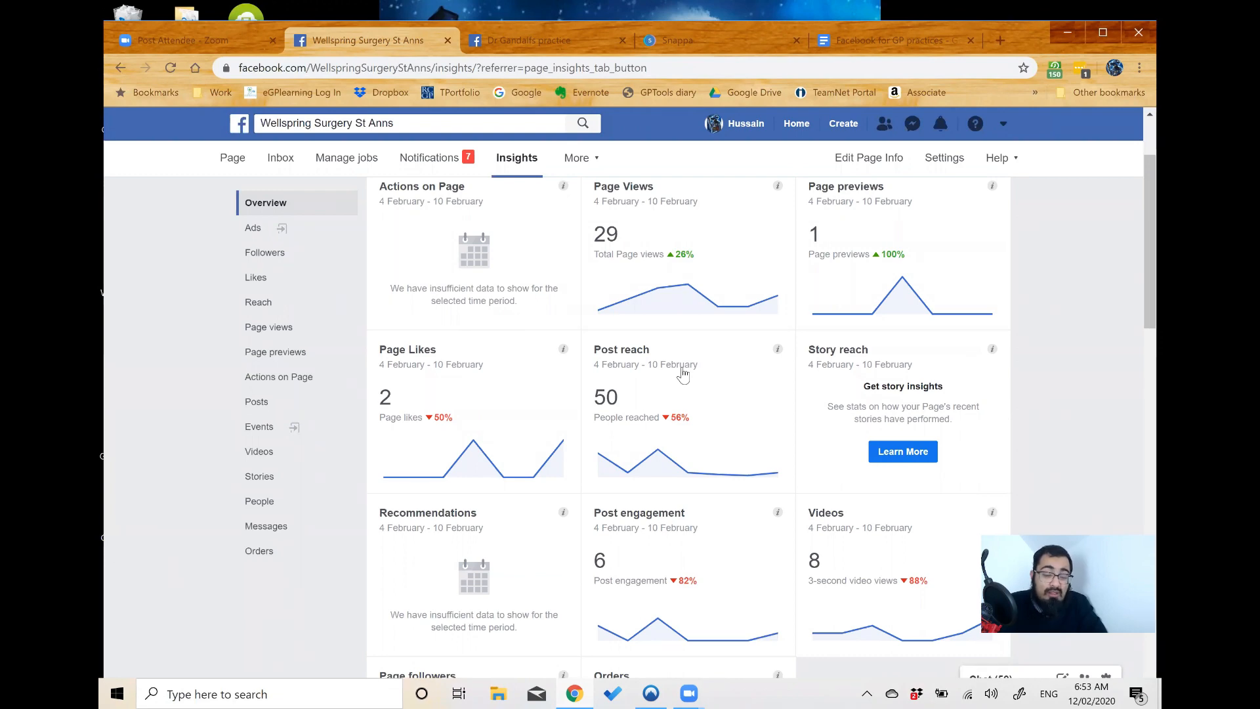
scroll(656, 447, "down", 2)
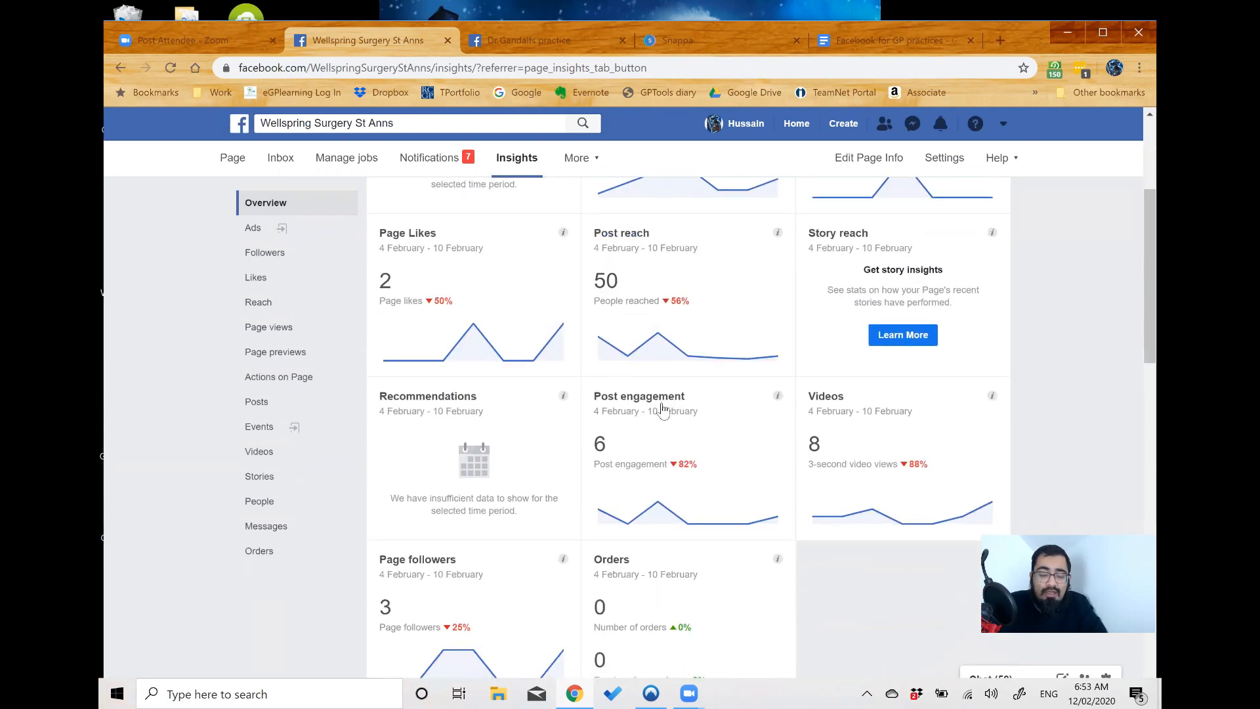
scroll(662, 407, "down", 2)
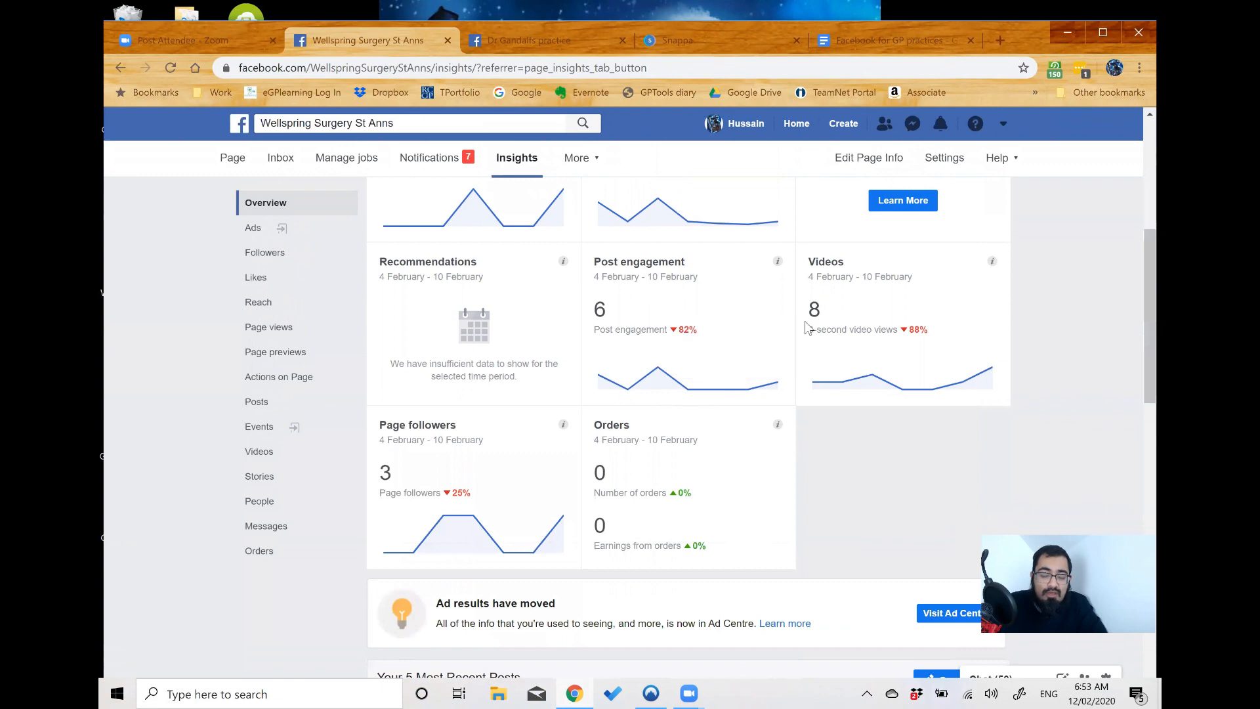
- Examine the reach and engagement of Wellspring Surgery's five most recent posts and return to the surgery page's home view
scroll(806, 321, "down", 1)
scroll(807, 326, "down", 6)
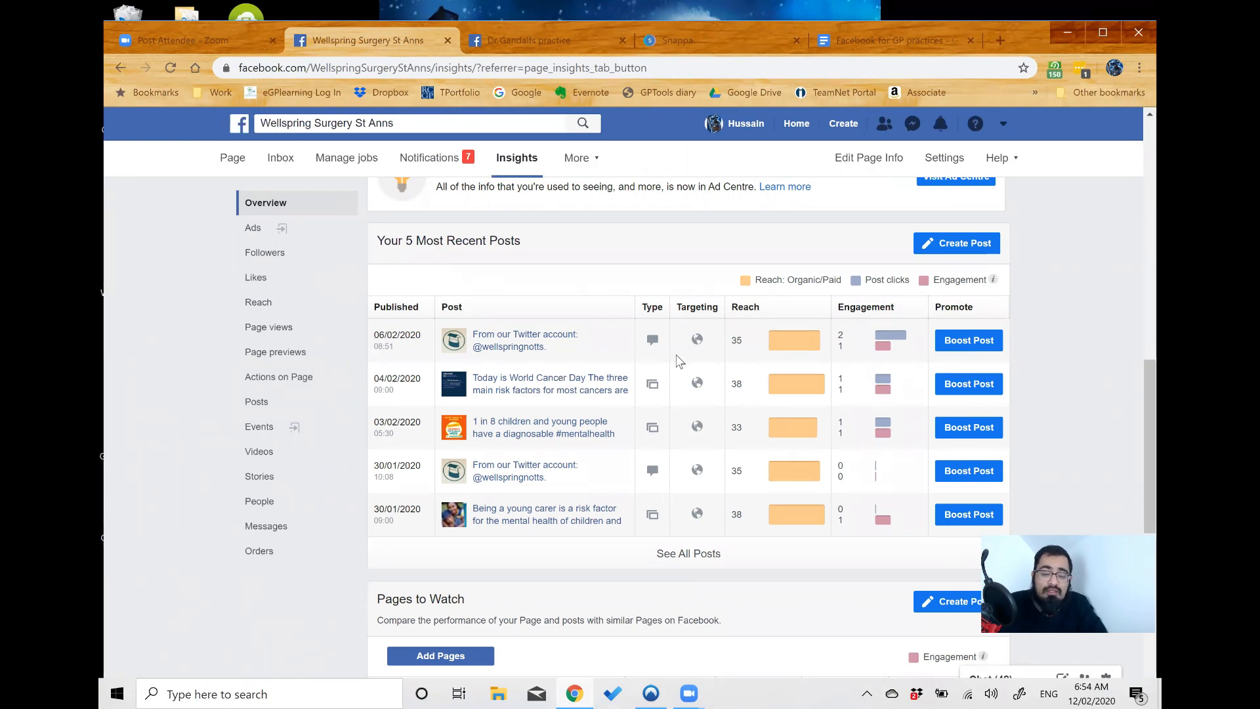
mouse_move(788, 384)
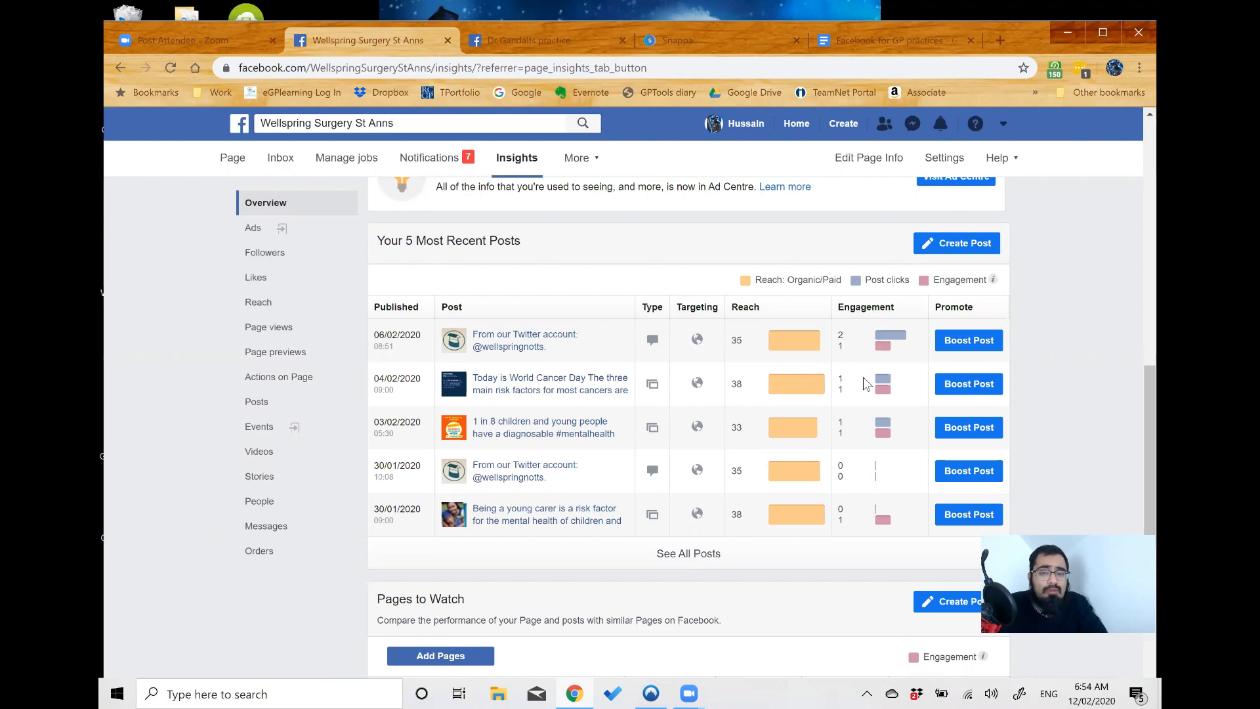
scroll(863, 384, "up", 5)
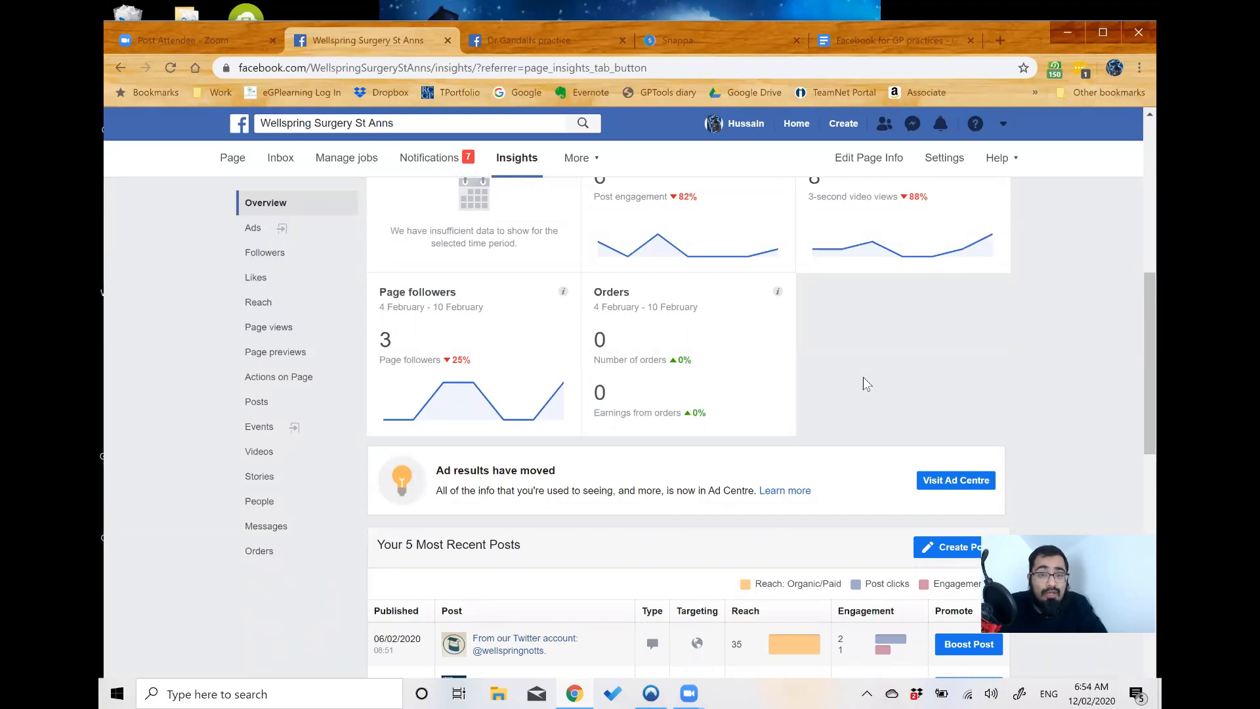
scroll(864, 379, "up", 5)
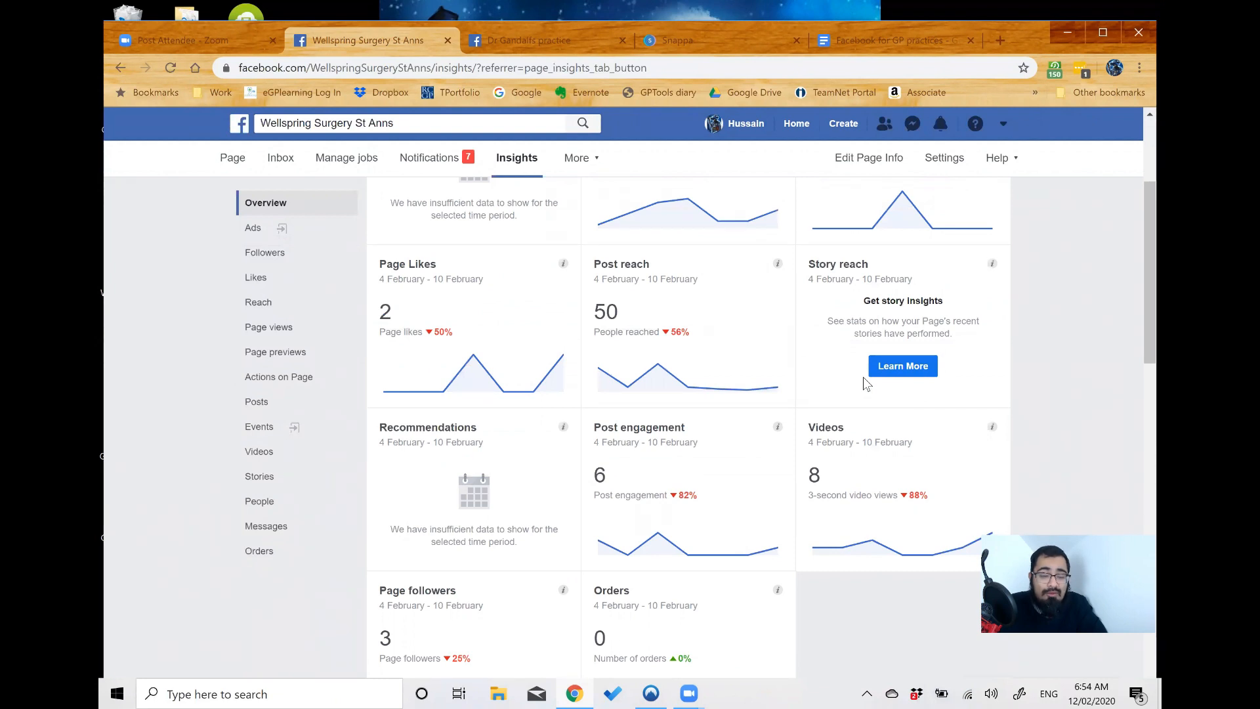
left_click(232, 169)
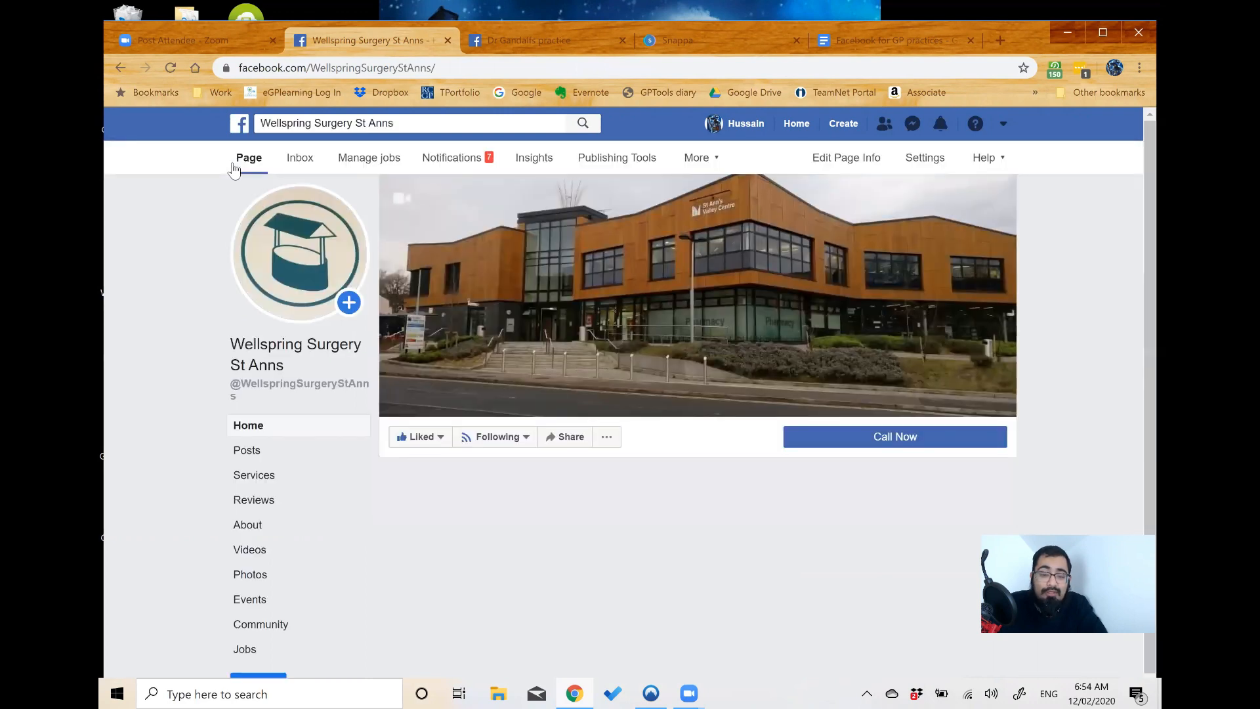